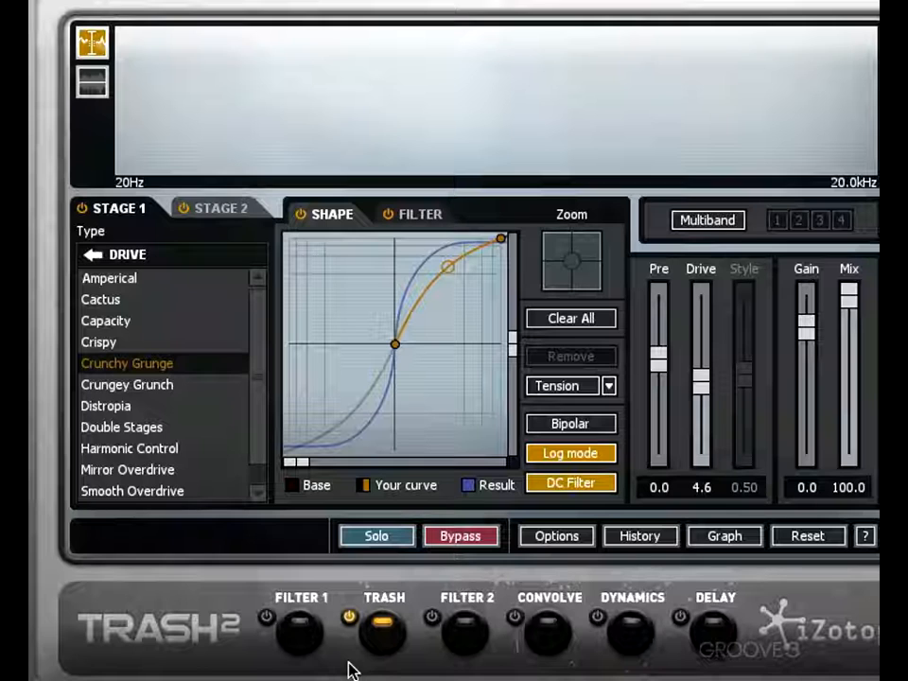
- Compare the two distortion stages, switch off Stage 2, and return to the Stage 1 settings
click(208, 211)
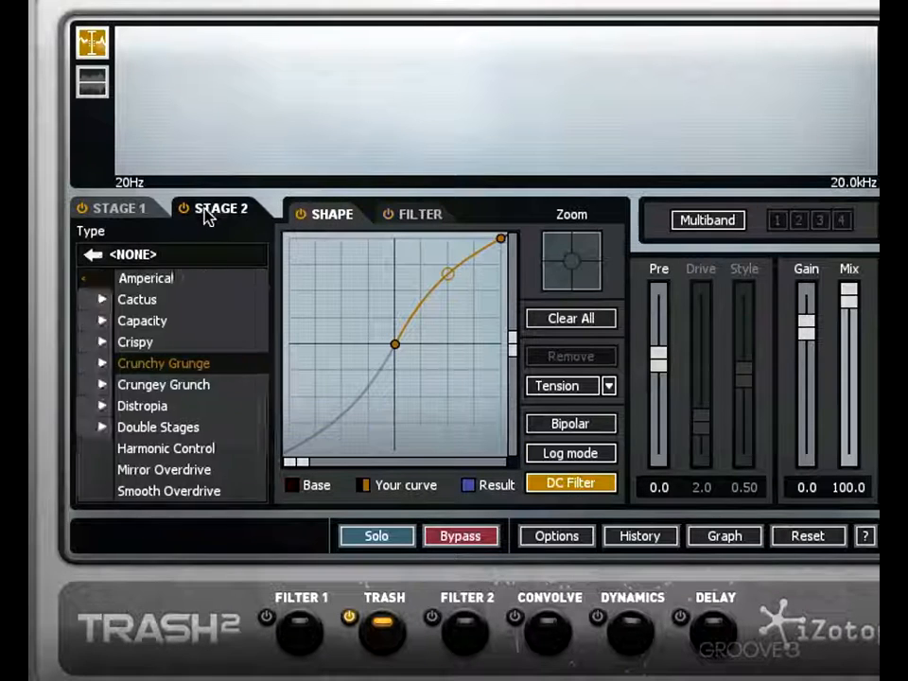
click(122, 214)
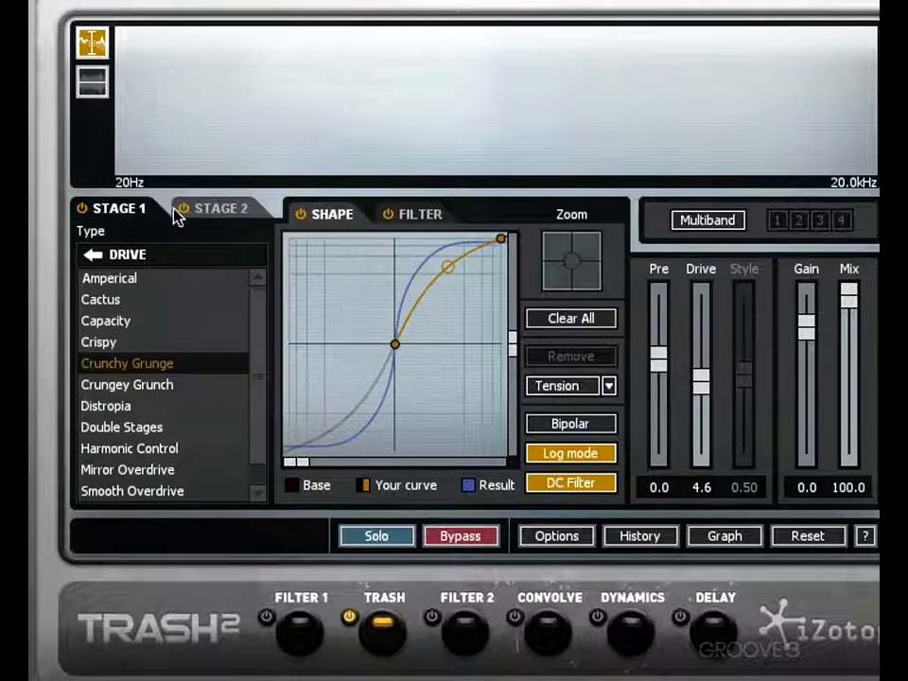
click(193, 211)
click(132, 214)
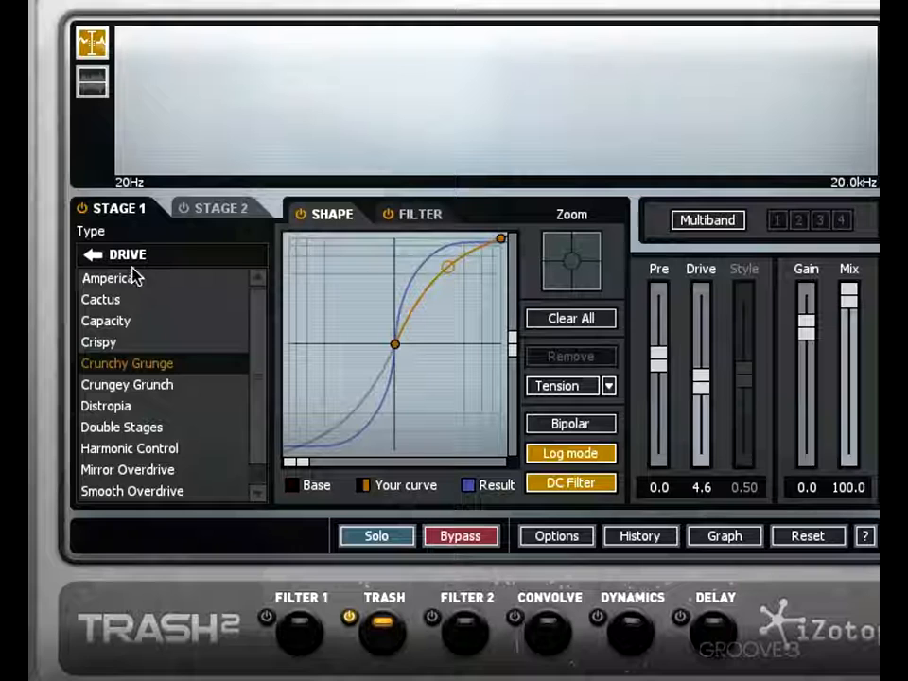
- Audition the Distort algorithms Blues Driver, Busted, Clip Control, Dense and Elastic Trash in Stage 1
click(94, 259)
click(101, 303)
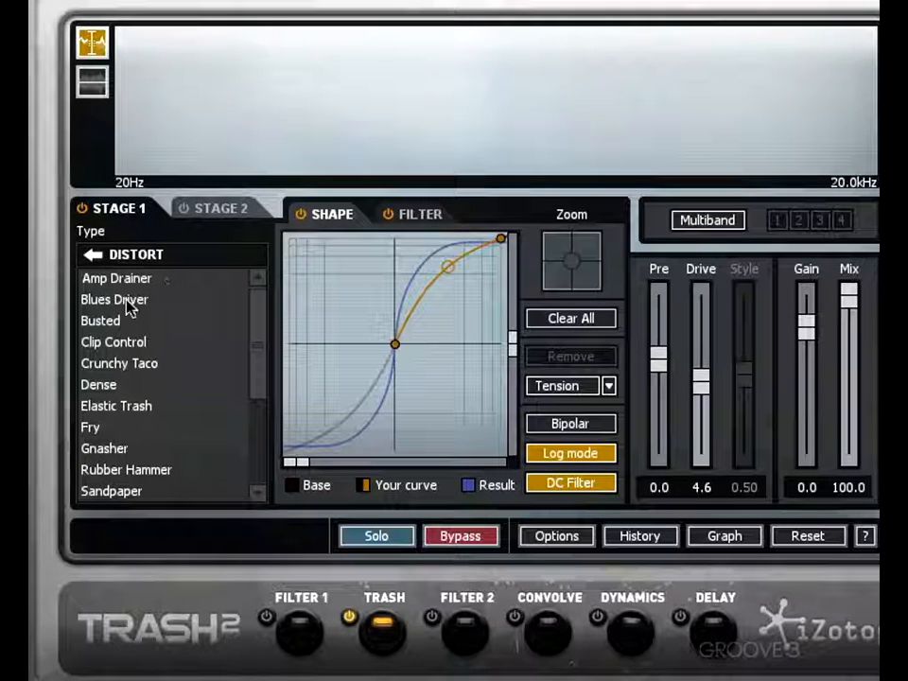
click(129, 303)
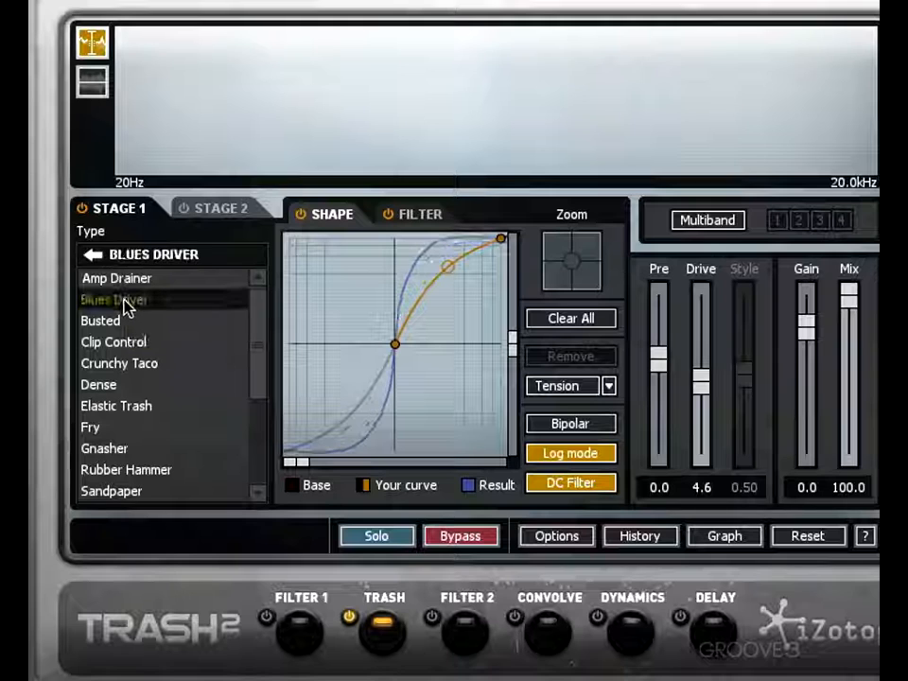
click(126, 321)
click(122, 343)
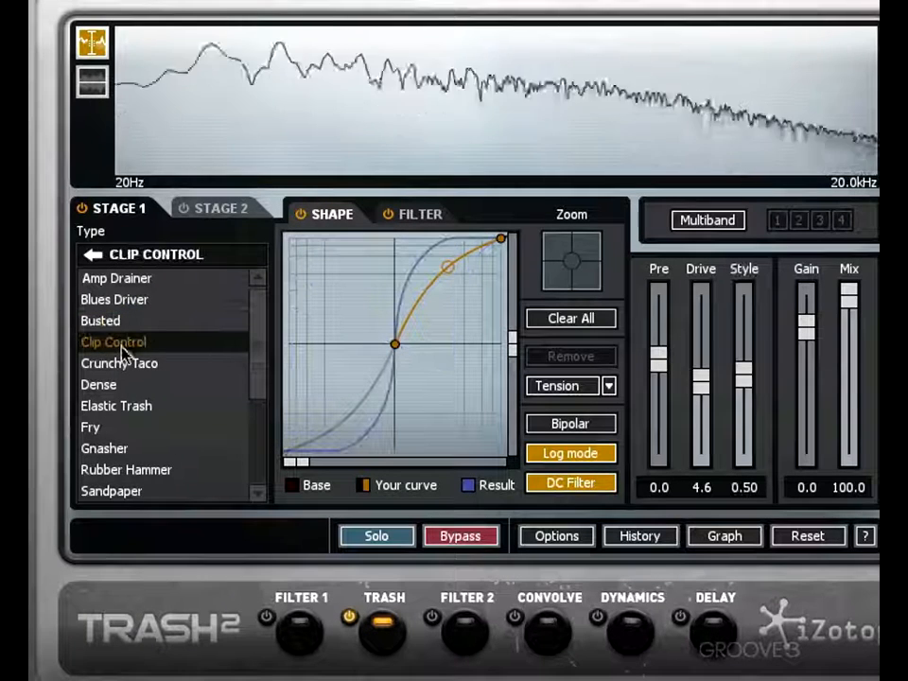
click(128, 385)
click(130, 409)
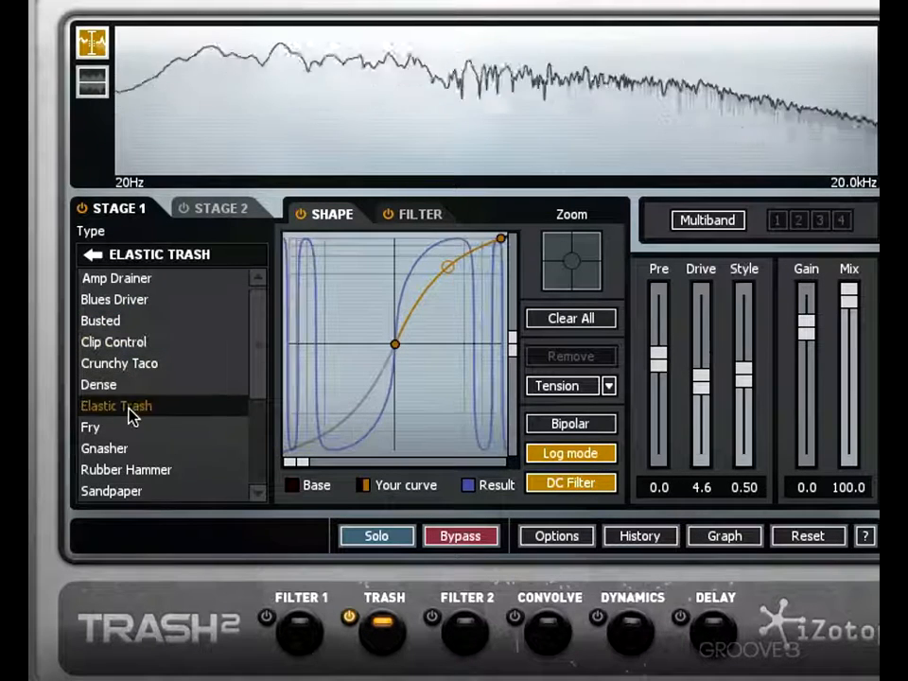
- Audition Drive algorithms including Cactus, Crungey Grunch, Double Stages and Distropia, and settle on Smooth Overdrive for Stage 1
click(91, 254)
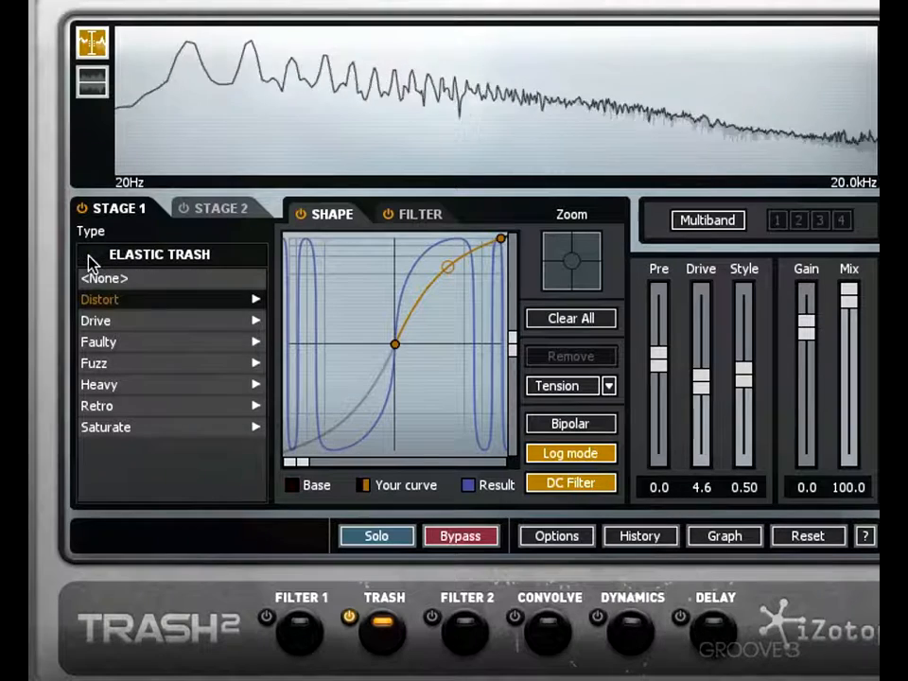
click(108, 323)
click(111, 321)
click(107, 302)
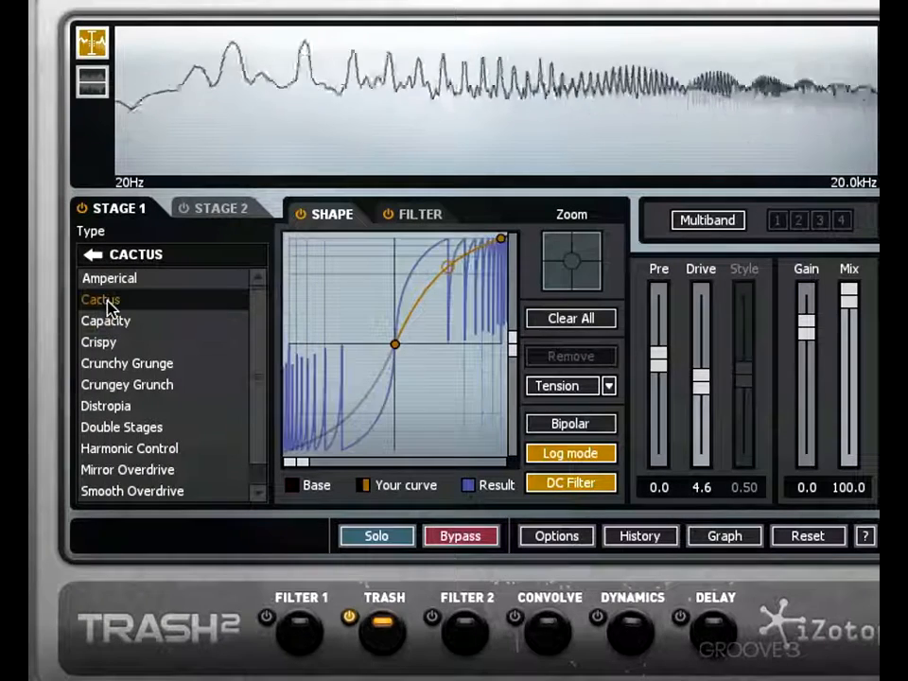
click(114, 382)
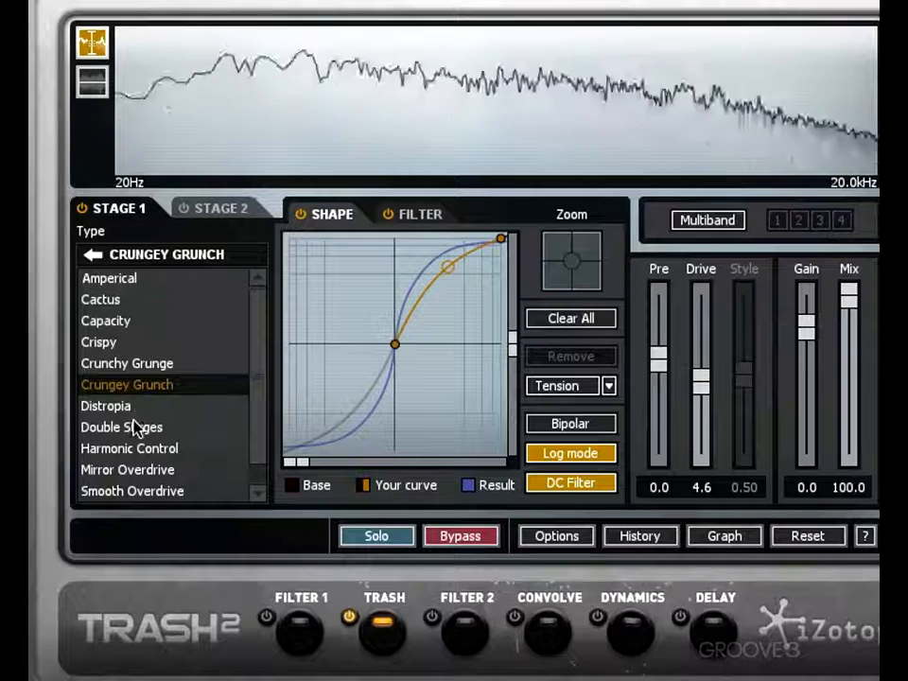
click(135, 428)
click(140, 407)
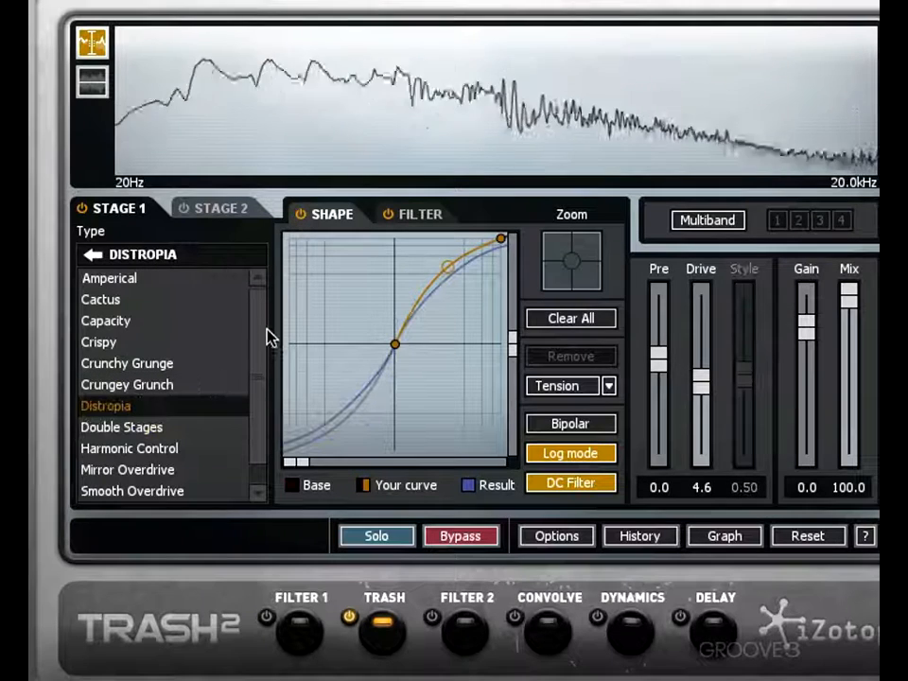
scroll(227, 426, down, 1)
click(164, 470)
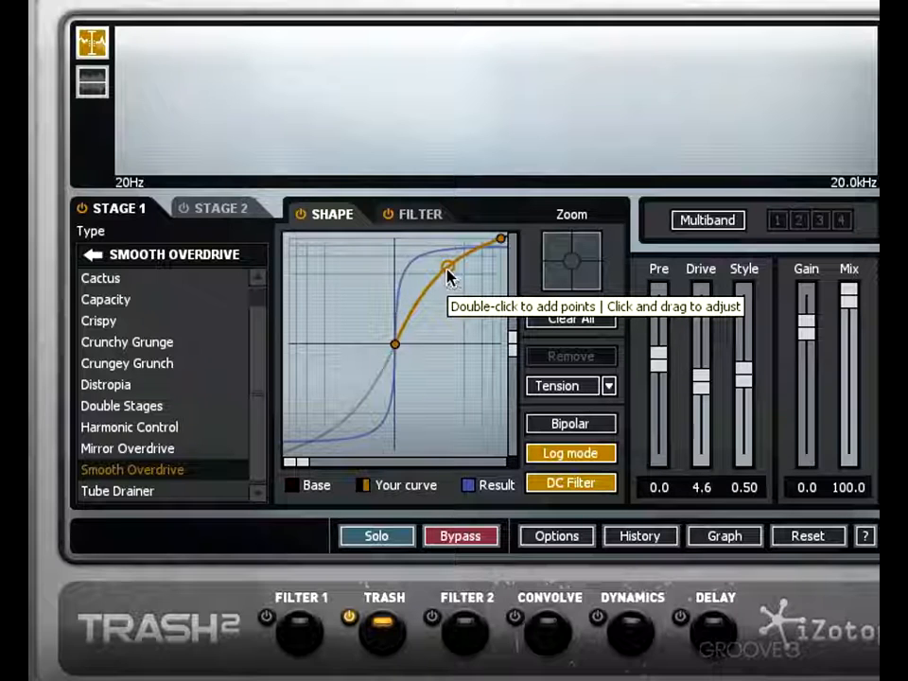
- Add points to the waveshaper curve and bend the segments between them in the positive quadrant
drag(448, 274, 414, 304)
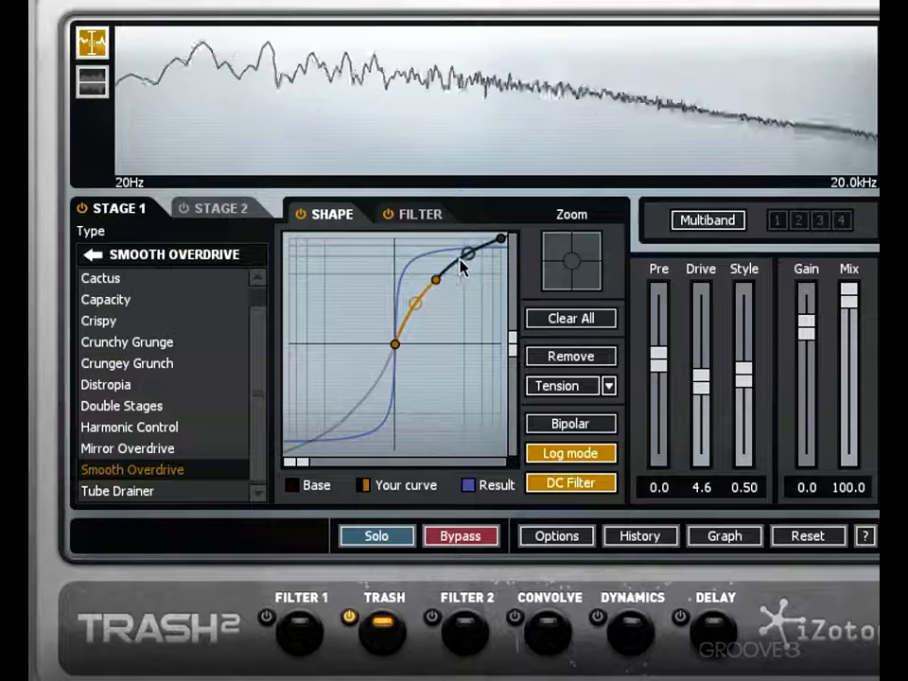
drag(455, 261, 438, 303)
click(587, 251)
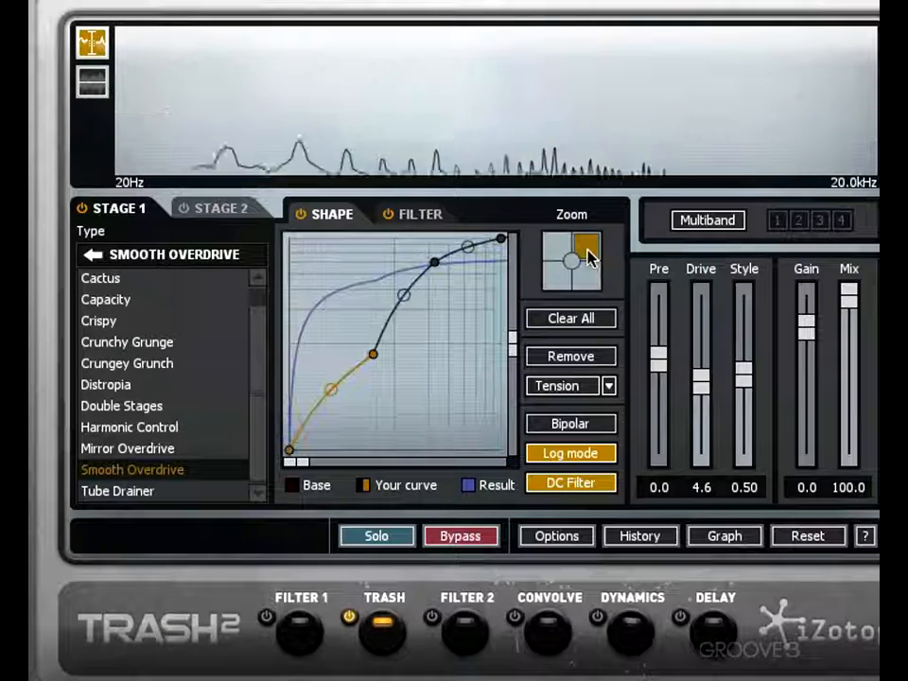
drag(332, 391, 362, 411)
mouse_move(406, 294)
mouse_down()
mouse_move(394, 268)
mouse_move(427, 346)
mouse_move(408, 293)
mouse_up()
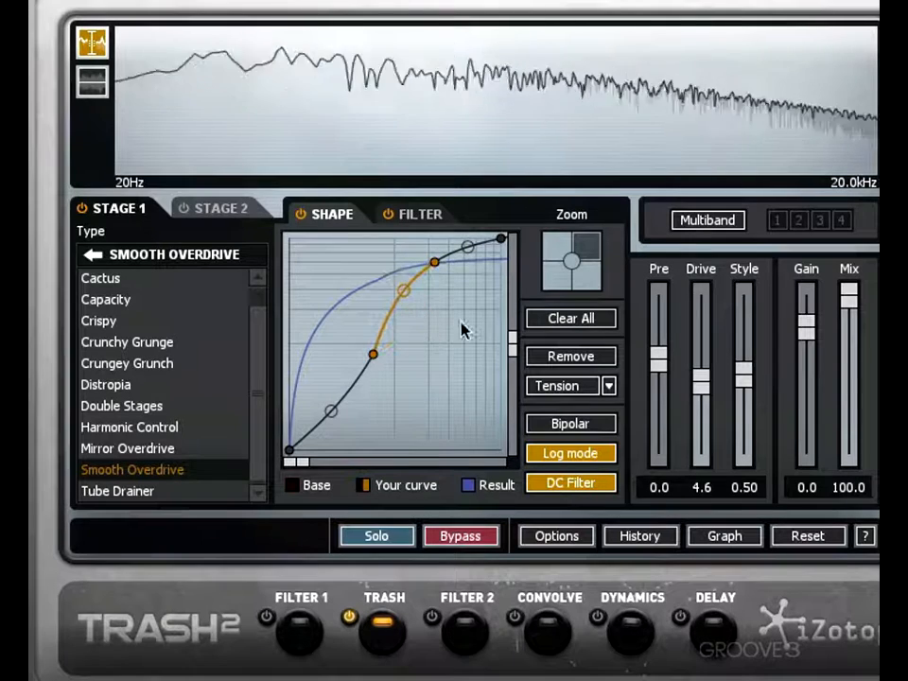
- Examine the waveshaper curve in each quadrant of the shape graph and in the full view
click(566, 265)
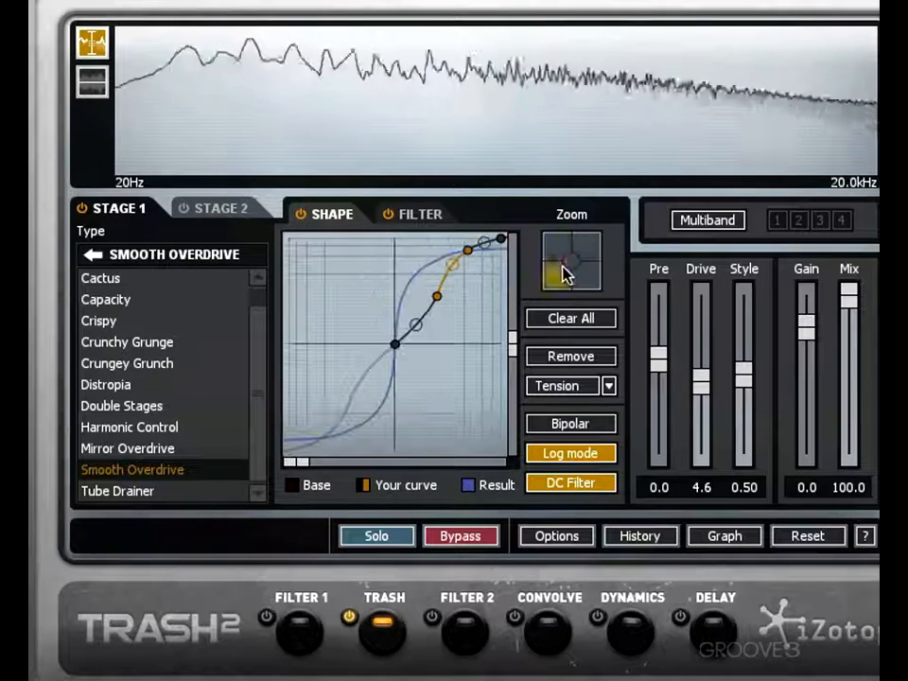
click(580, 251)
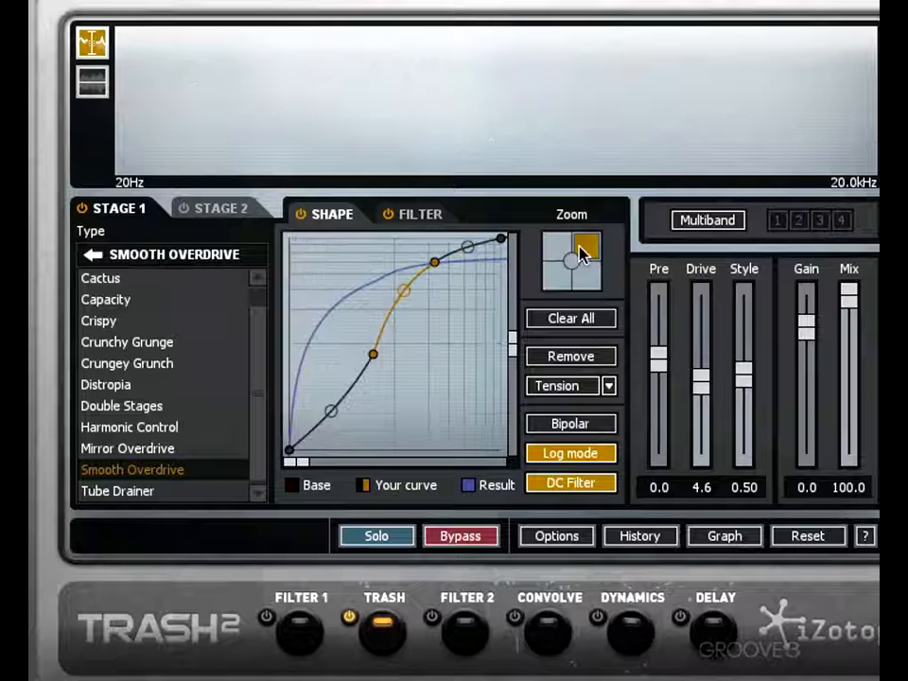
click(562, 276)
click(585, 282)
click(580, 248)
click(567, 249)
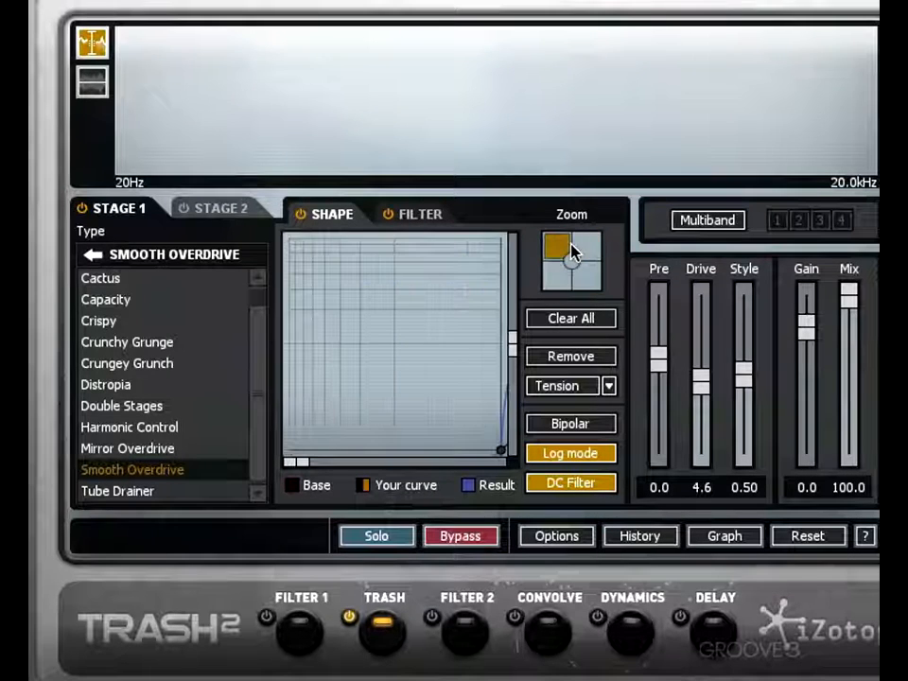
click(595, 252)
click(579, 260)
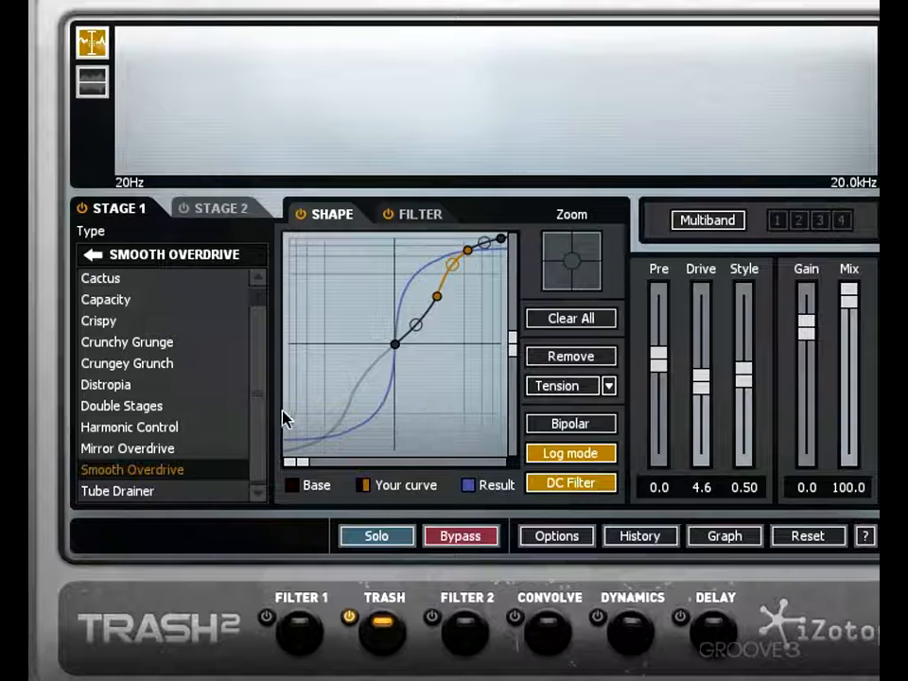
- Zoom the shape graph to the positive quadrant and try its vertical and horizontal zoom ranges
click(575, 256)
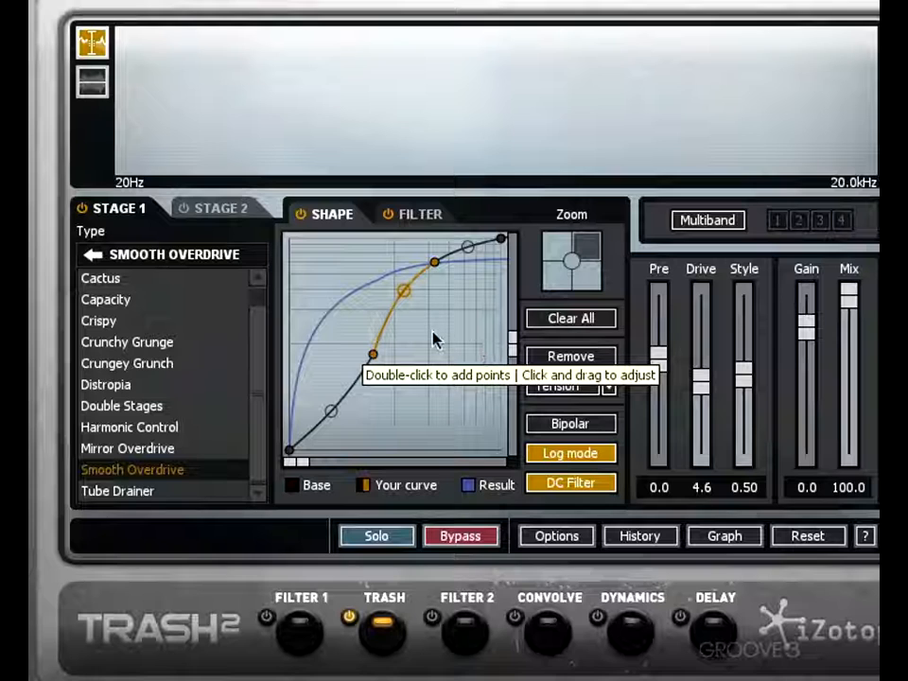
mouse_move(512, 339)
mouse_down()
mouse_move(513, 284)
mouse_move(507, 400)
mouse_move(513, 310)
mouse_move(512, 378)
mouse_move(511, 324)
mouse_move(511, 349)
mouse_up()
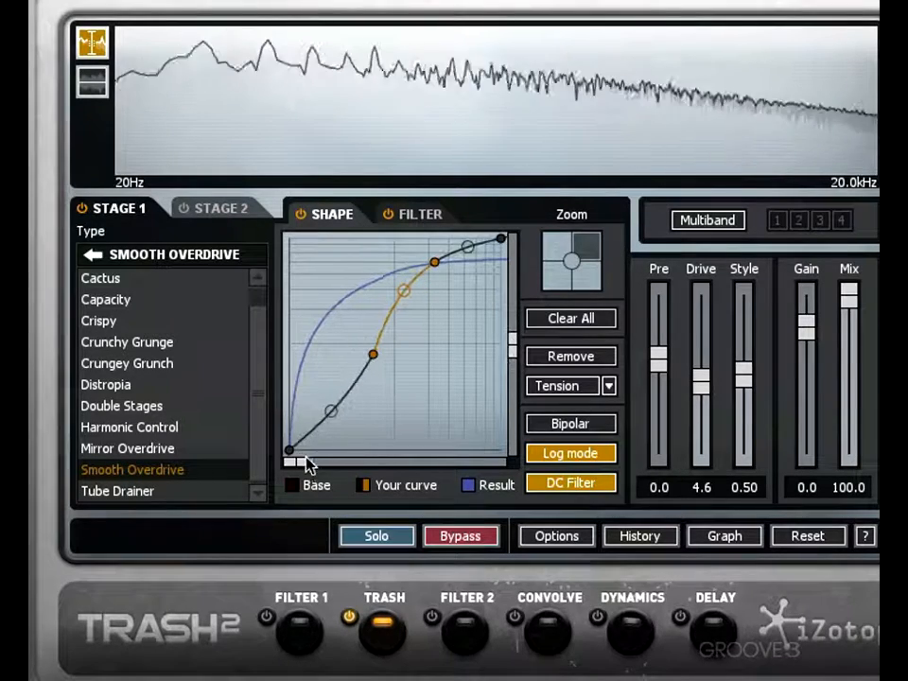
mouse_move(309, 463)
mouse_down()
mouse_move(480, 466)
mouse_move(300, 466)
mouse_up()
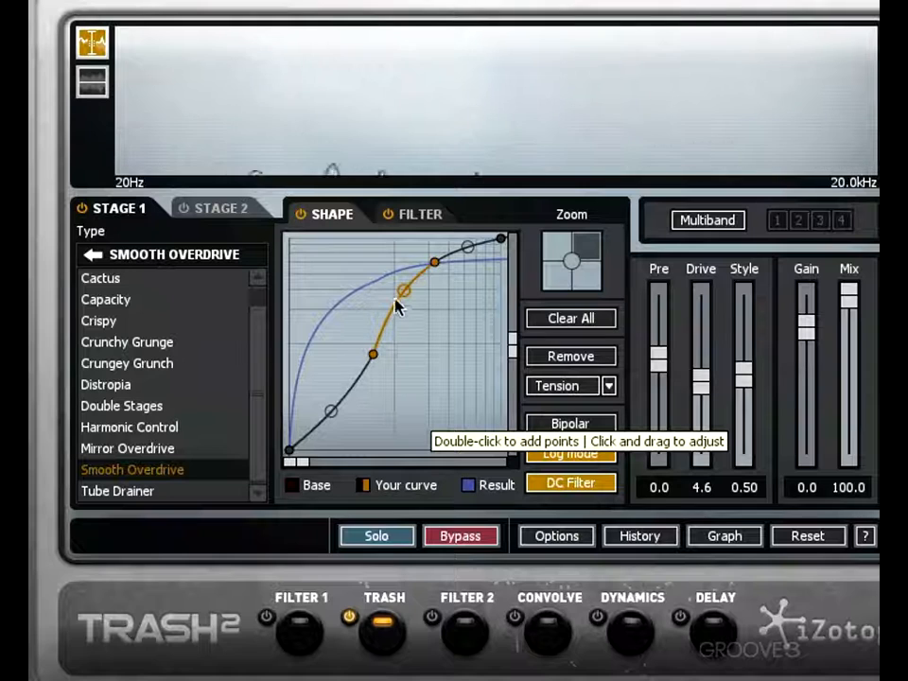
- Bend the curve's middle segment sharply downward, return to the full graph, and reposition the point between the segments during playback
mouse_move(401, 289)
mouse_down()
mouse_move(420, 330)
mouse_move(402, 305)
mouse_up()
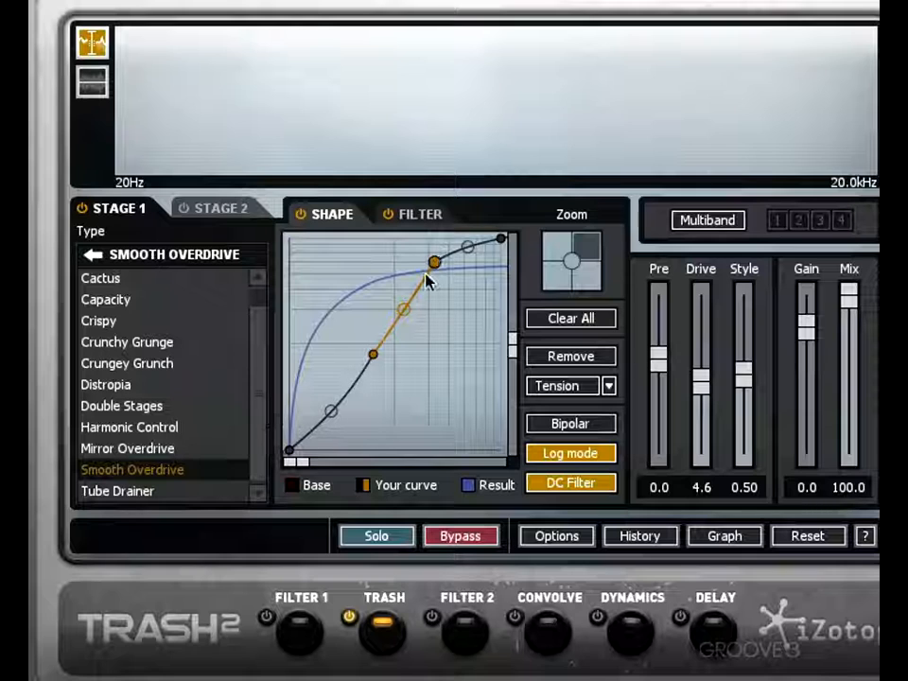
drag(403, 314, 460, 369)
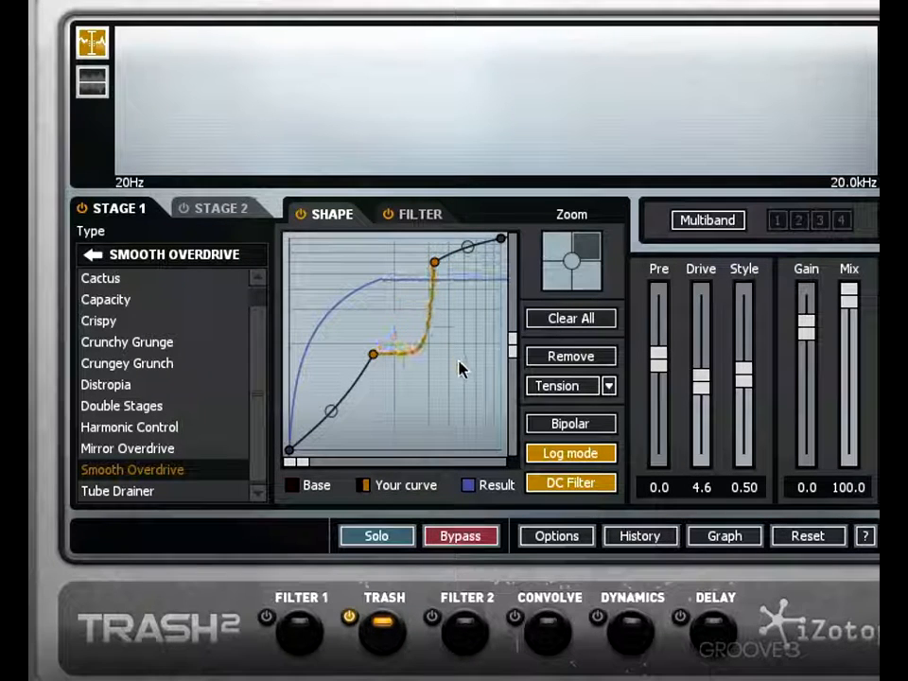
click(572, 261)
key(space)
drag(460, 301, 439, 288)
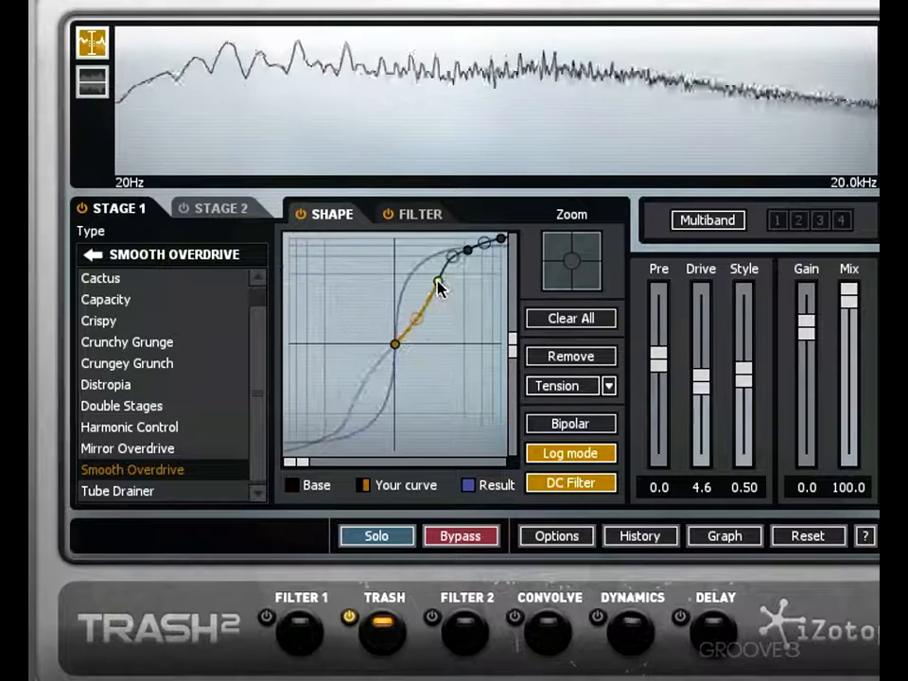
- Clear all points from the waveshaper curve and bend the remaining segment upward
click(546, 321)
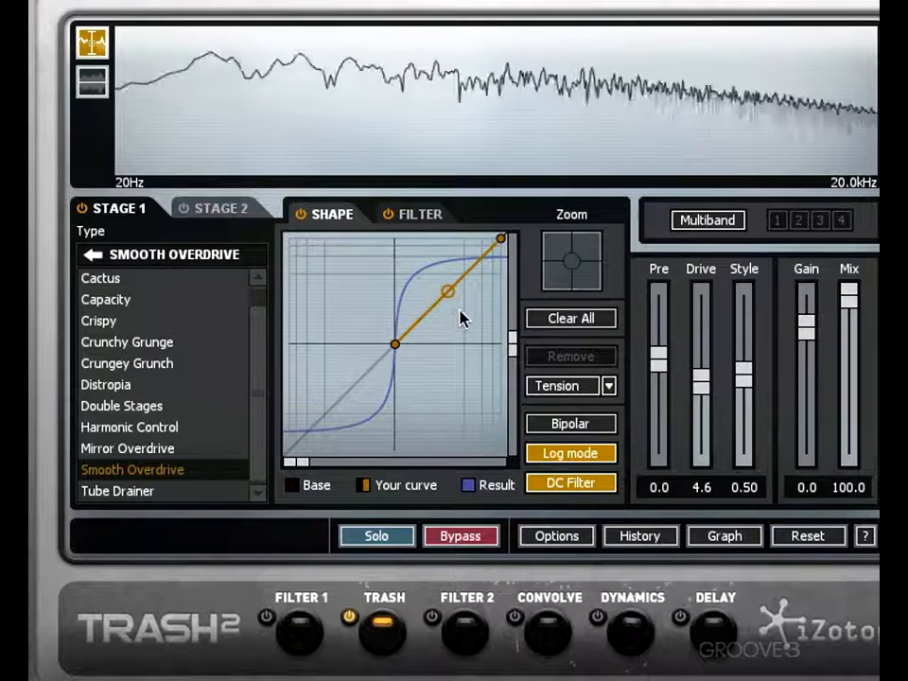
drag(450, 308, 438, 267)
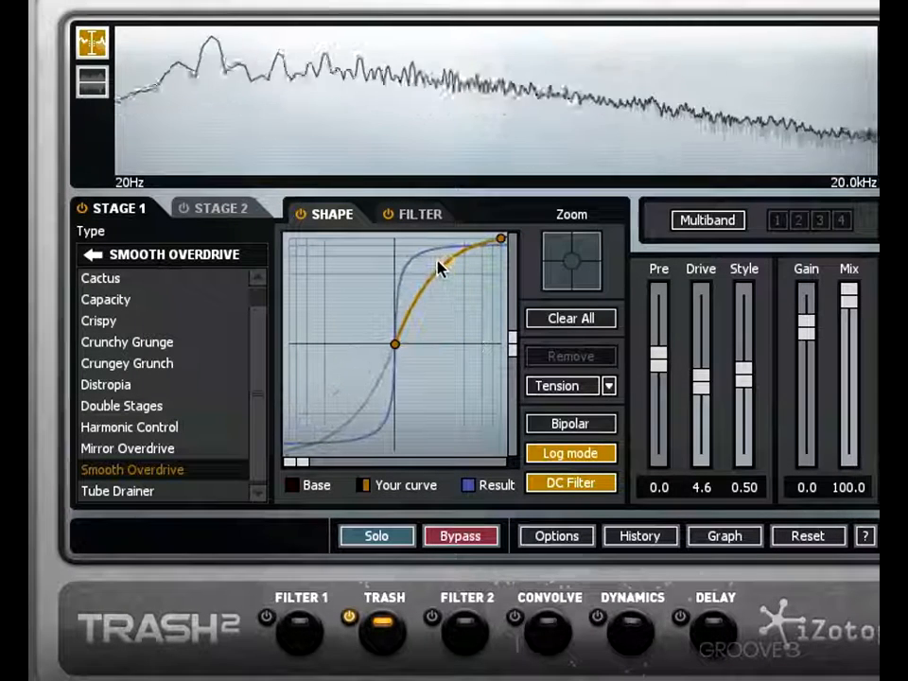
- Set the curve segment to Linear and lower its midpoint close to the straight diagonal
click(608, 386)
click(571, 414)
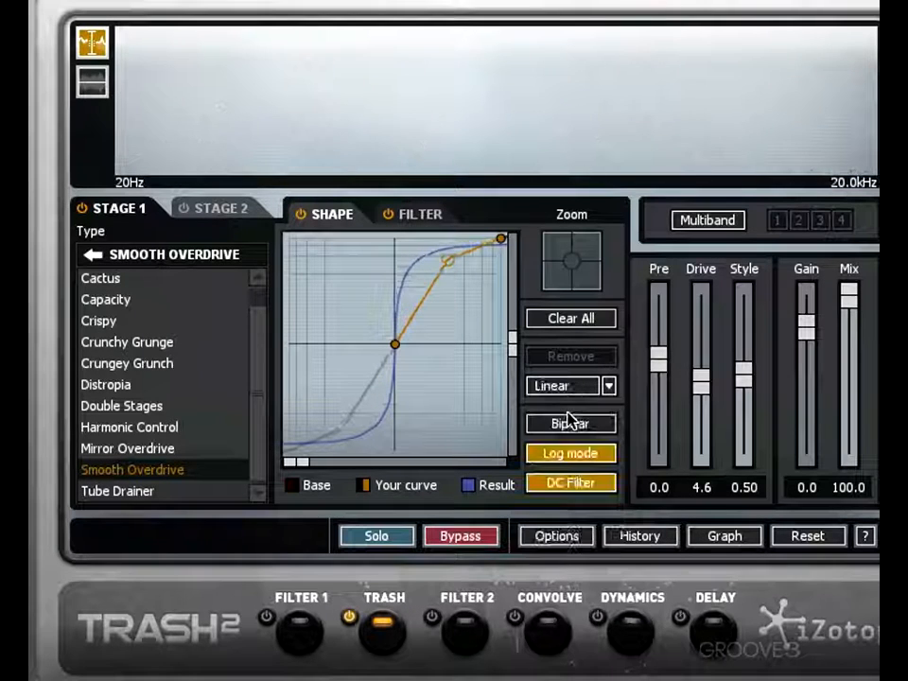
drag(448, 266, 429, 285)
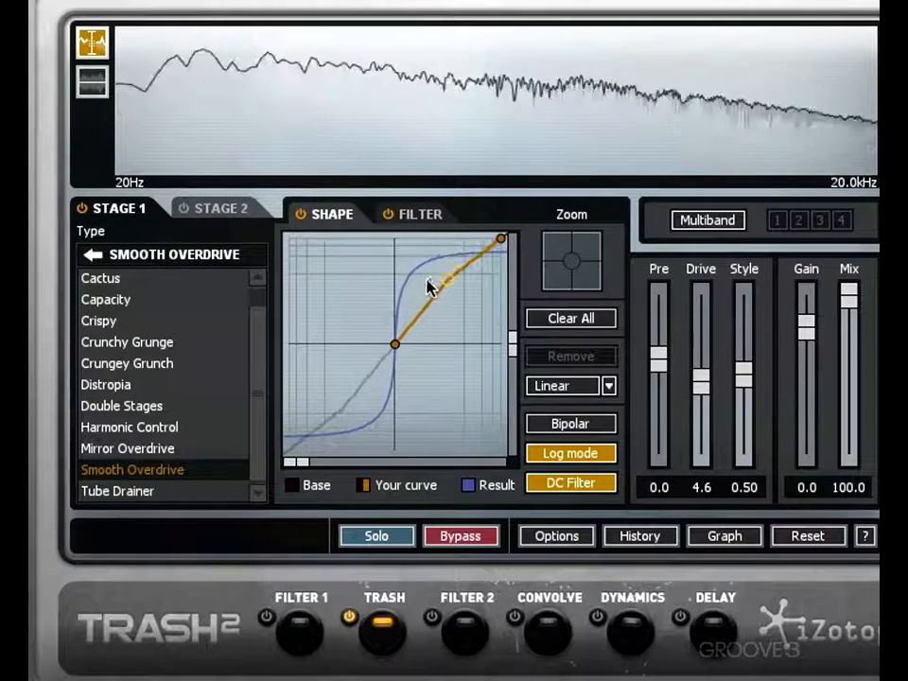
- Set the curve segment to Square and reduce its height by lowering the end point to about half
click(606, 388)
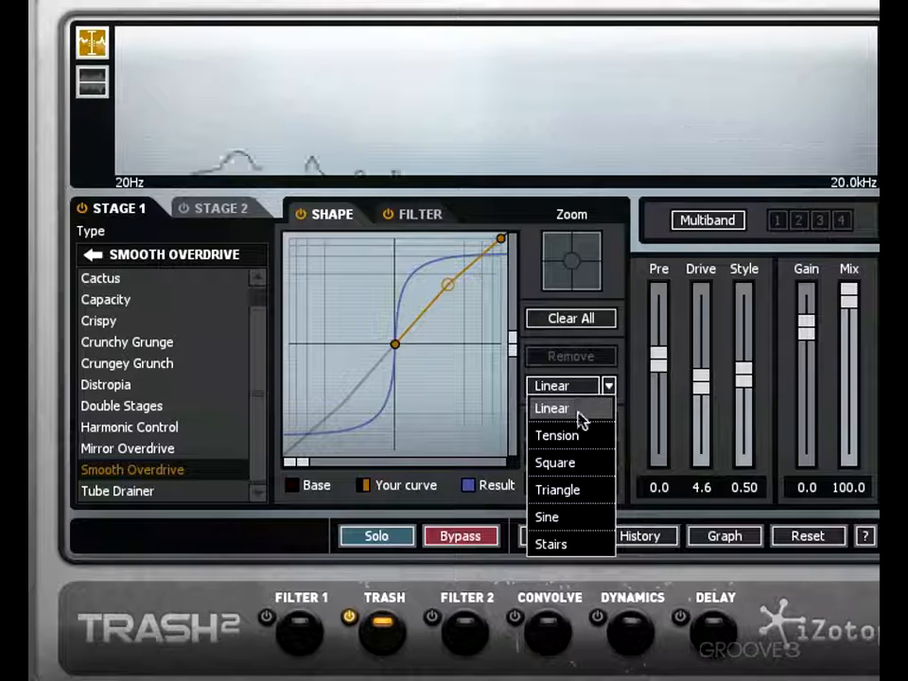
click(573, 462)
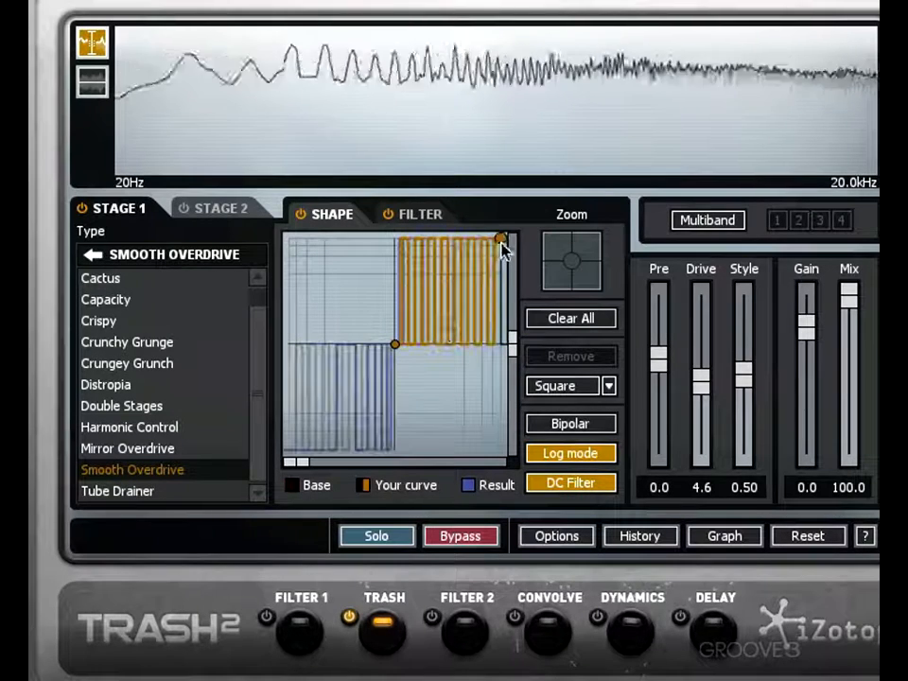
drag(502, 242, 501, 288)
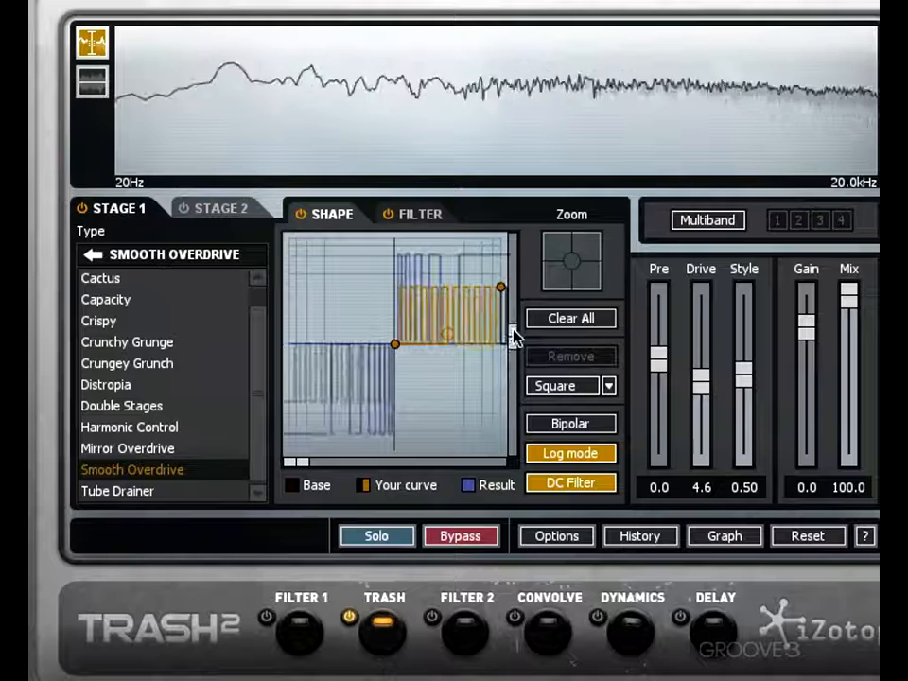
- Set the curve segment to Triangle, raise its end point, and increase the number of cycles with its midpoint
click(606, 387)
click(573, 488)
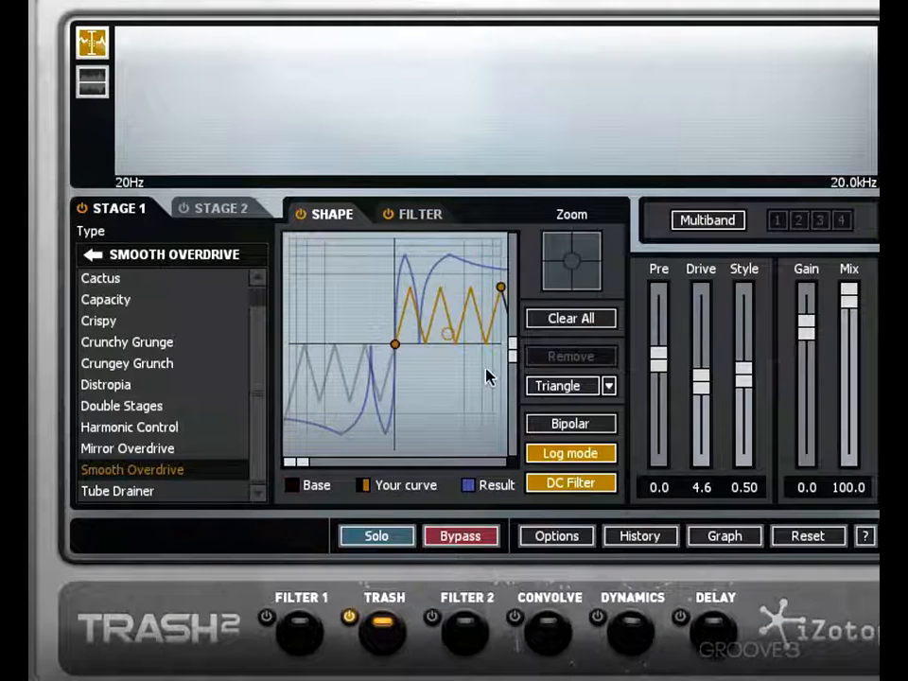
mouse_move(500, 287)
mouse_down()
mouse_move(499, 258)
mouse_move(500, 309)
mouse_move(500, 271)
mouse_up()
drag(452, 331, 445, 289)
- Set the waveshaper curve segment to Sine
click(593, 388)
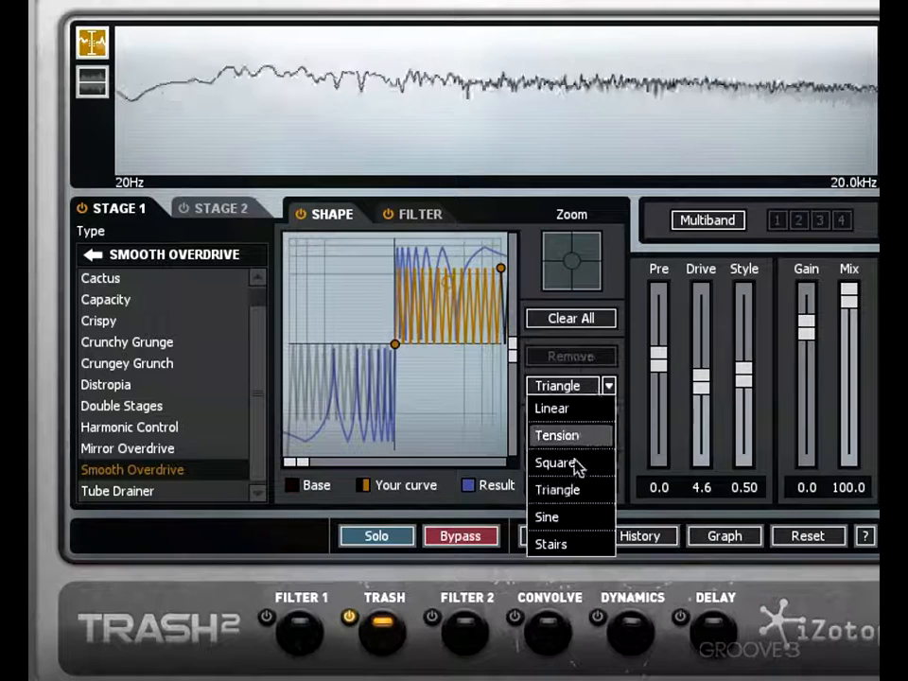
click(575, 516)
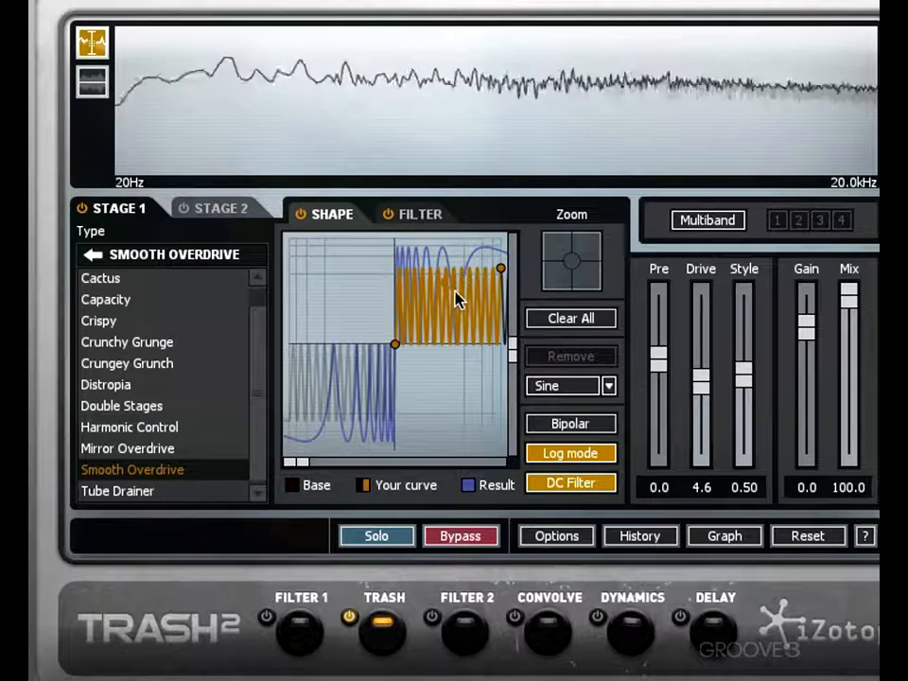
- Reduce the Sine segment's cycles with its midpoint, and switch the segment to Stairs with a raised end point
drag(448, 288, 450, 341)
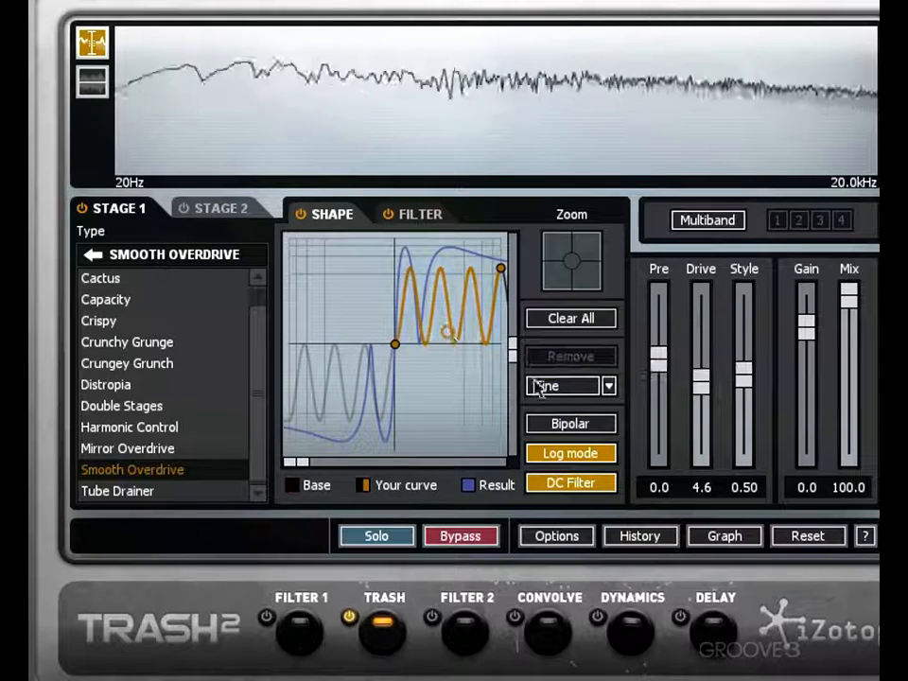
click(608, 386)
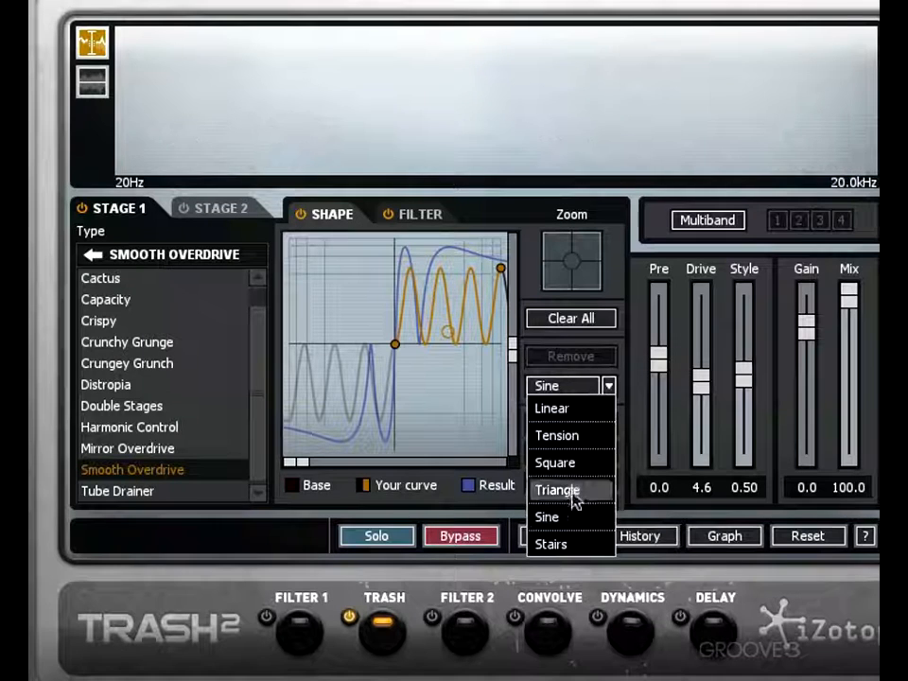
click(574, 543)
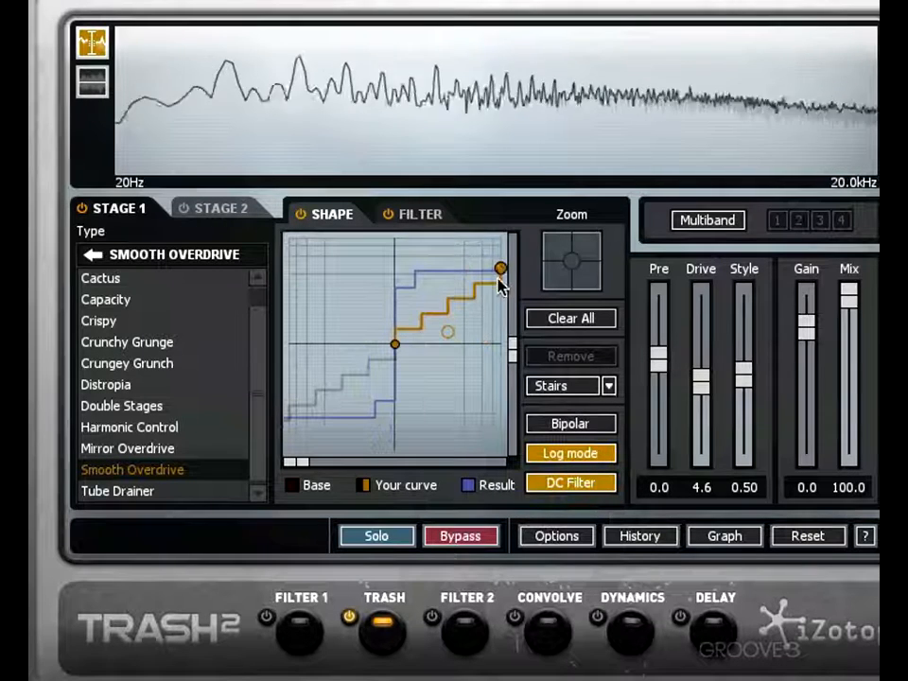
drag(498, 277, 480, 246)
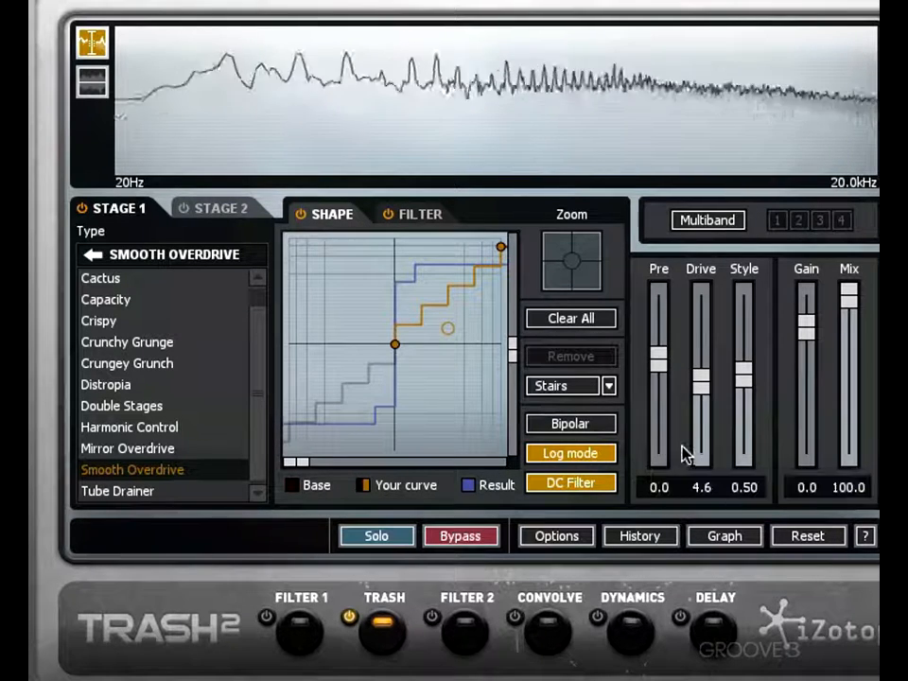
- Compare the stairs curve in unipolar and bipolar modes, and leave Bipolar enabled
click(589, 427)
click(587, 425)
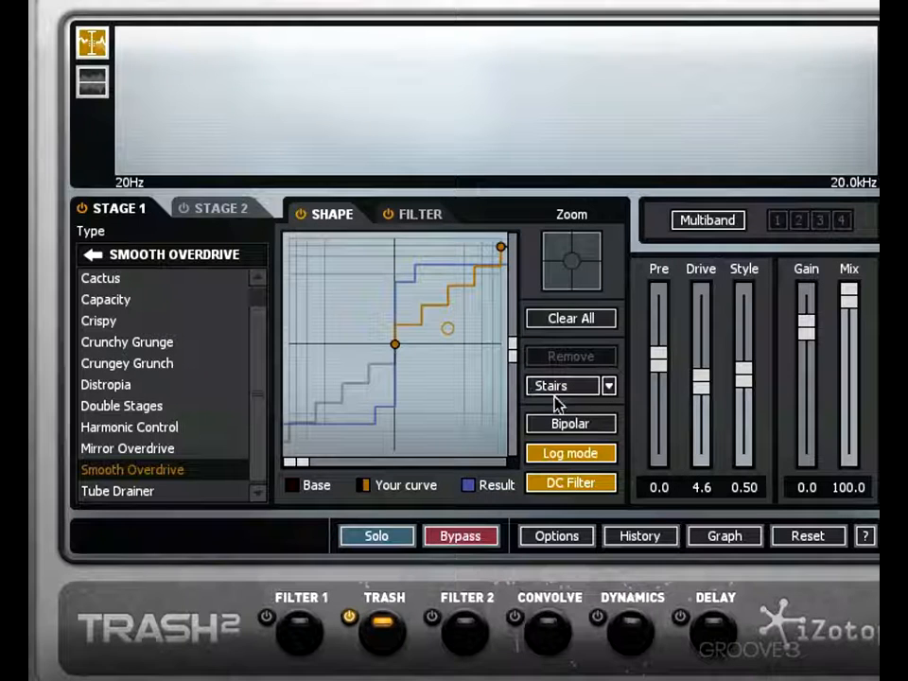
click(566, 428)
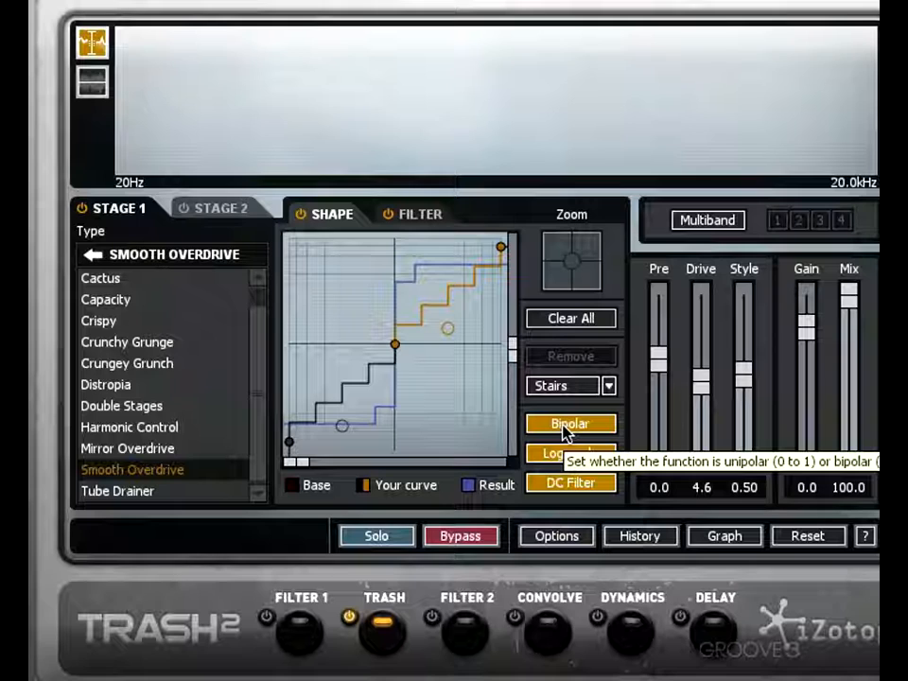
click(566, 428)
click(565, 428)
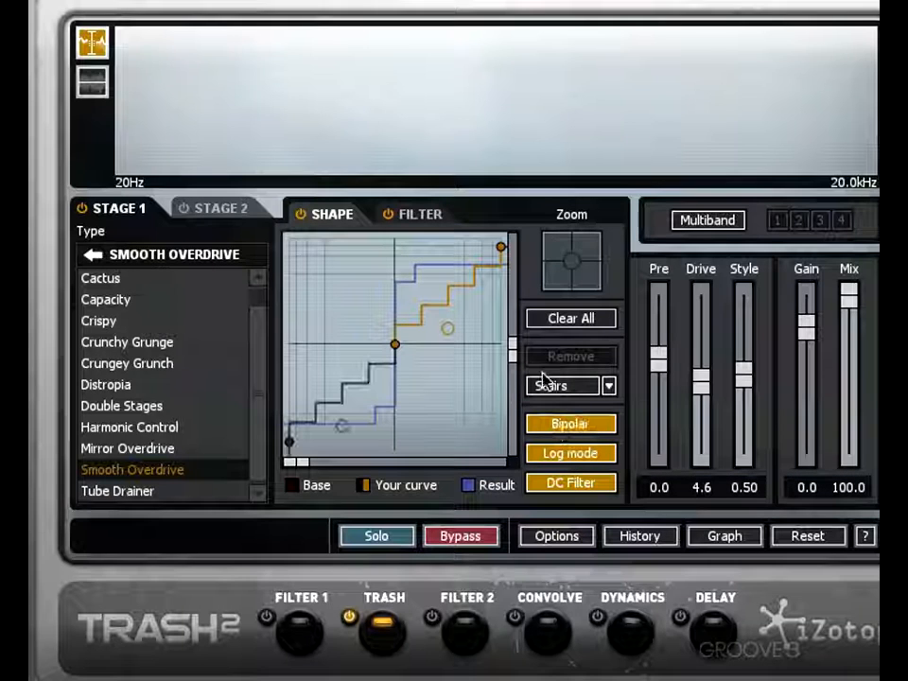
- Try the Linear type on the positive segment, settle on Tension, and raise its midpoint well above the diagonal
click(608, 387)
click(594, 406)
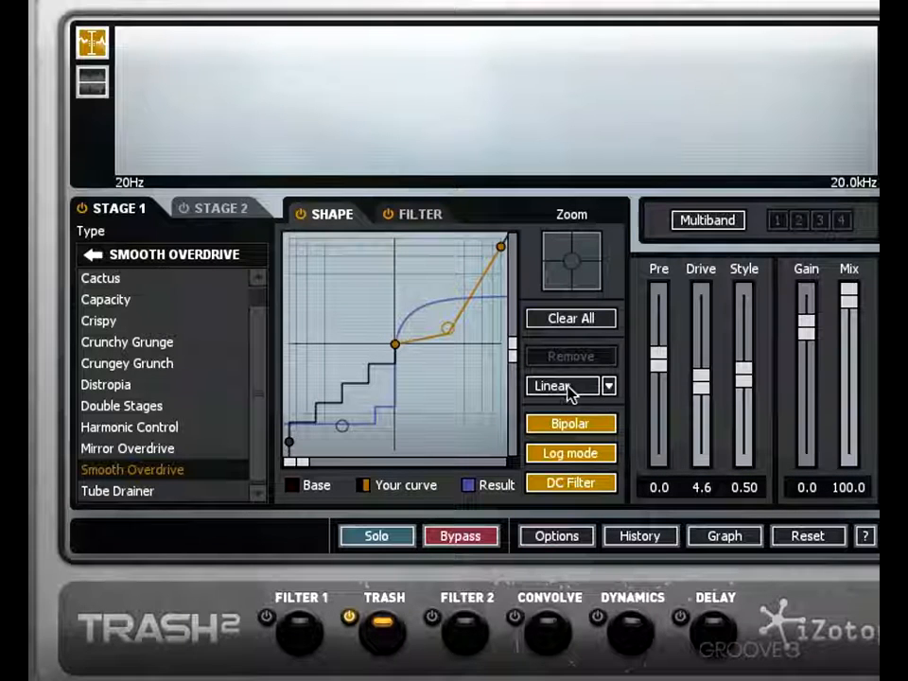
click(606, 387)
click(582, 434)
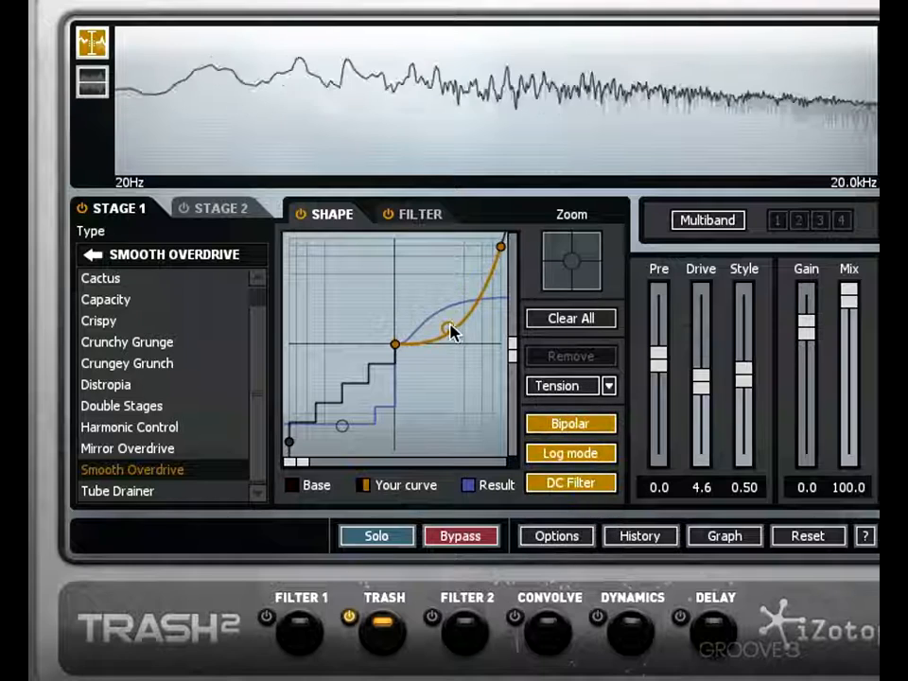
drag(450, 325, 442, 265)
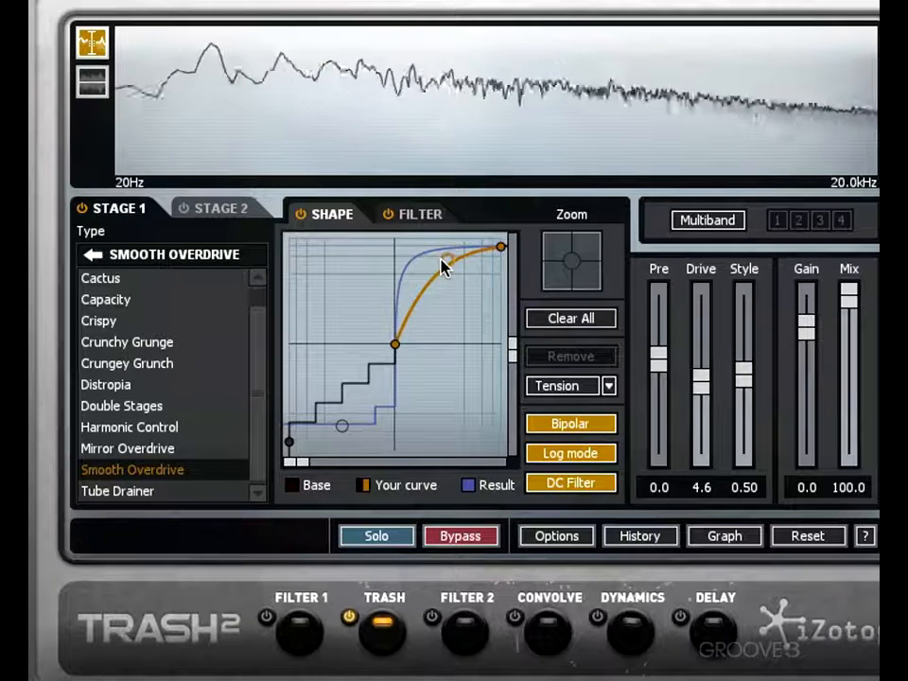
- Turn Bipolar off, lower the positive segment's midpoint for a gentler bend, and turn Bipolar back on
click(570, 424)
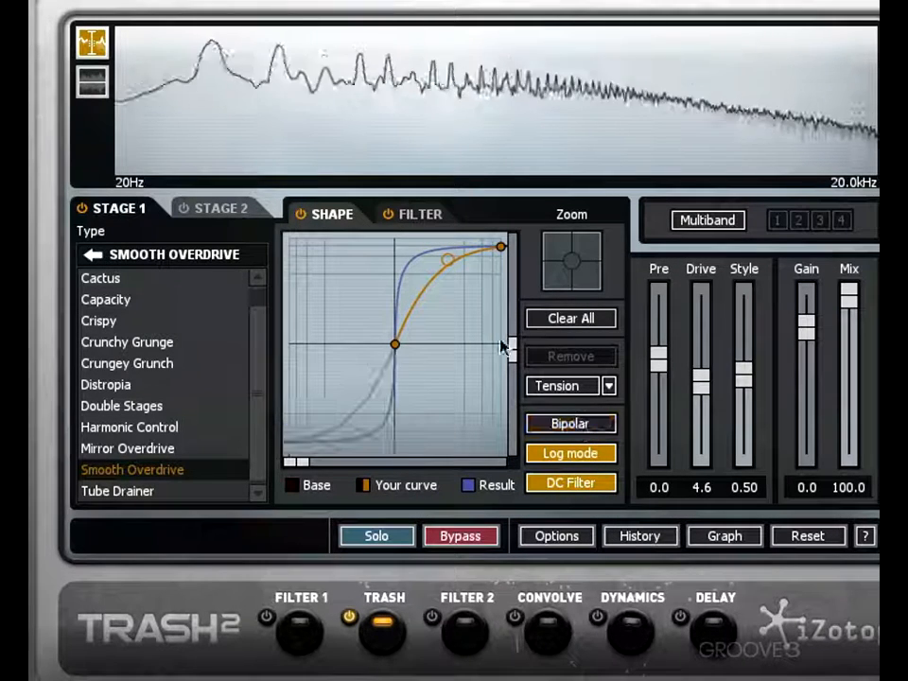
drag(454, 263, 440, 286)
click(537, 423)
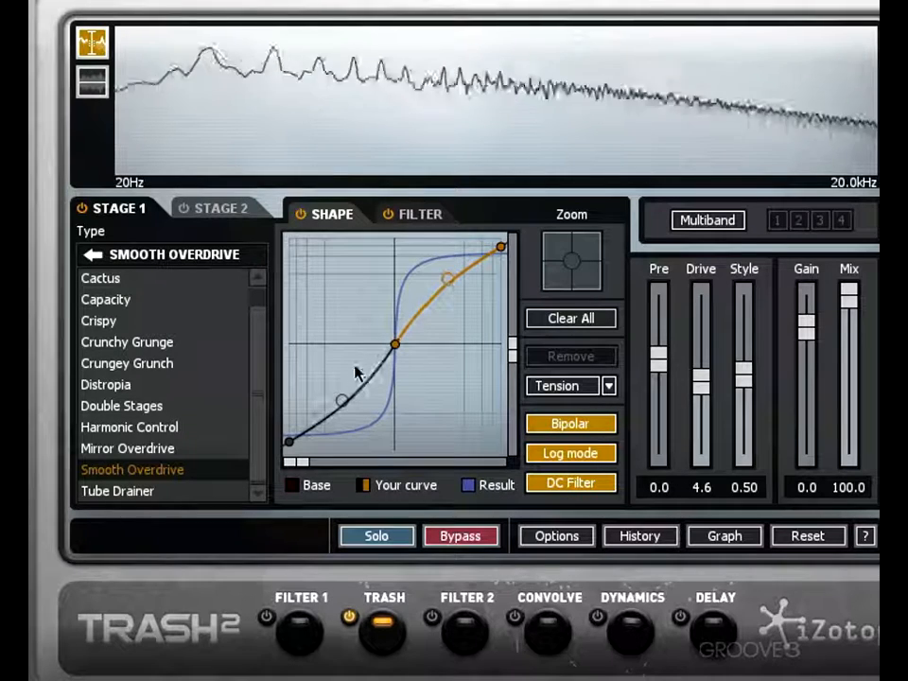
- Lower the negative segment's midpoint slightly and nudge the center point just off the origin
mouse_move(344, 401)
mouse_down()
mouse_move(369, 425)
mouse_move(342, 346)
mouse_move(373, 427)
mouse_move(362, 401)
mouse_move(360, 412)
mouse_up()
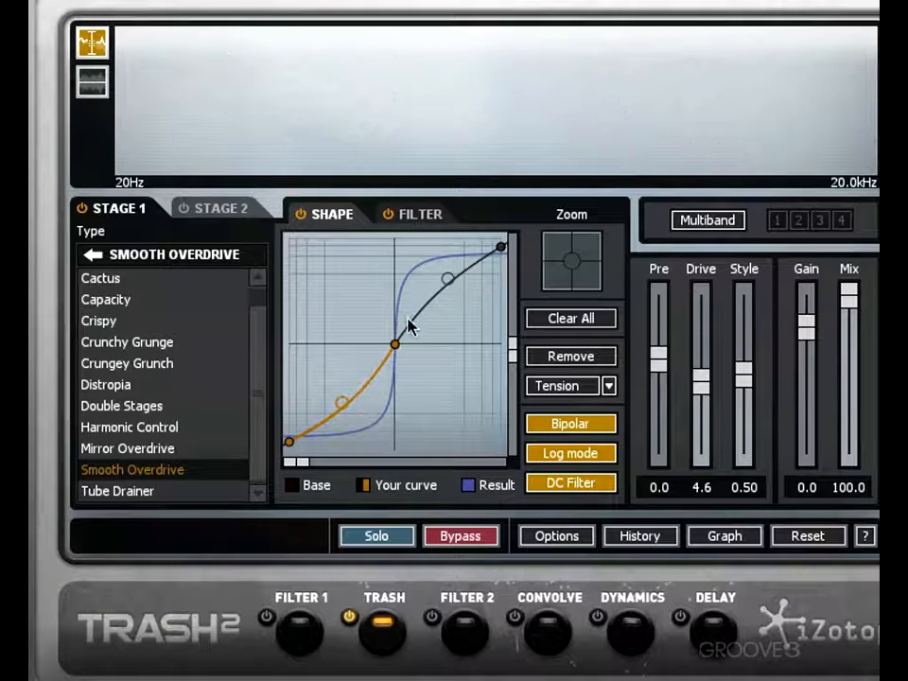
mouse_move(395, 345)
mouse_down()
mouse_move(400, 307)
mouse_move(395, 405)
mouse_move(389, 338)
mouse_move(374, 321)
mouse_move(357, 320)
mouse_move(463, 340)
mouse_move(367, 337)
mouse_move(398, 353)
mouse_up()
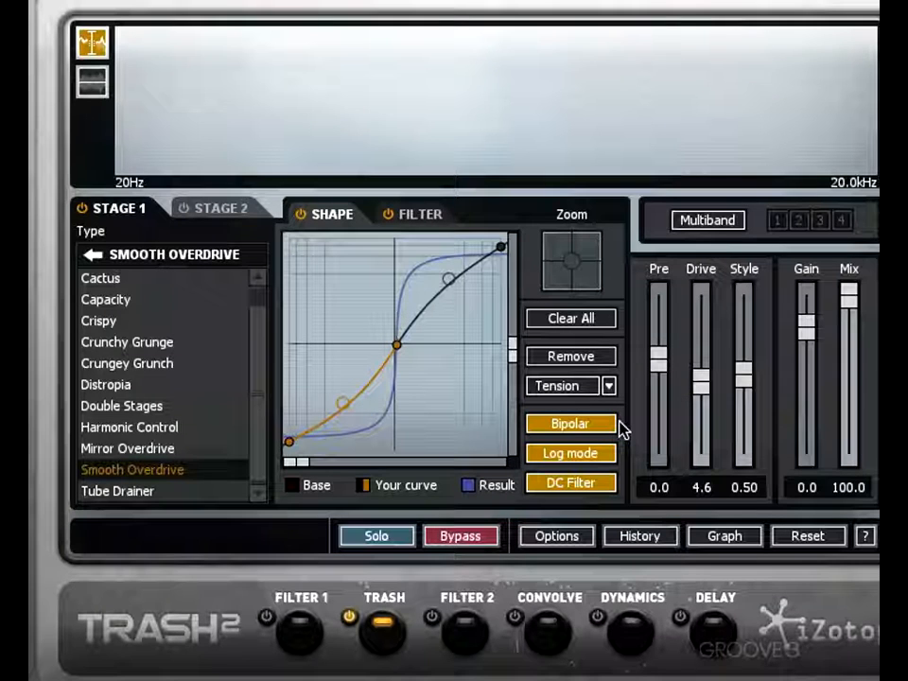
- Compare the graph with Log mode off and on, raise the positive midpoint slightly in linear view, and re-enable Log mode
click(581, 455)
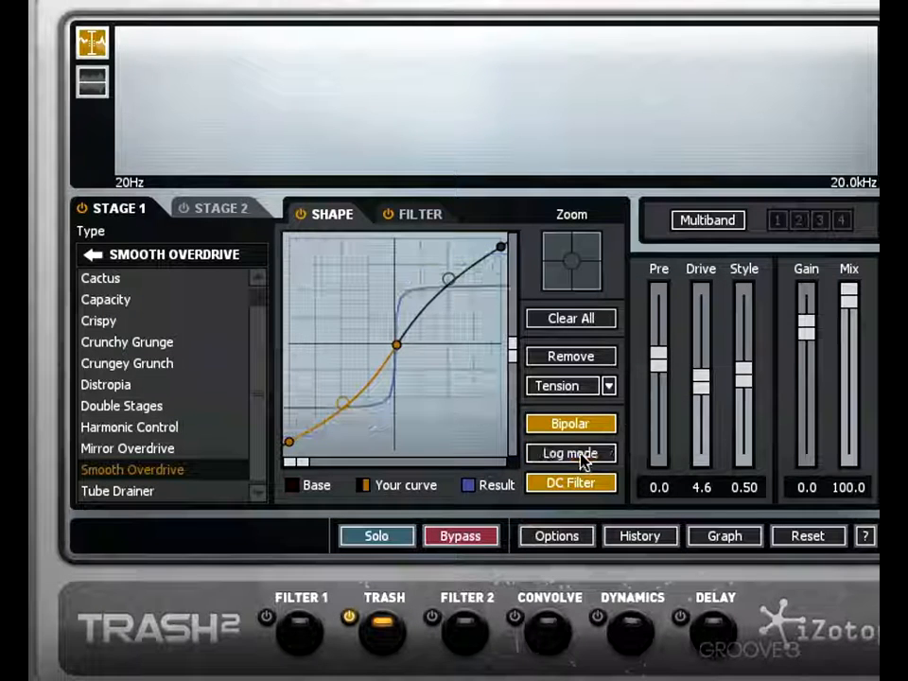
click(580, 456)
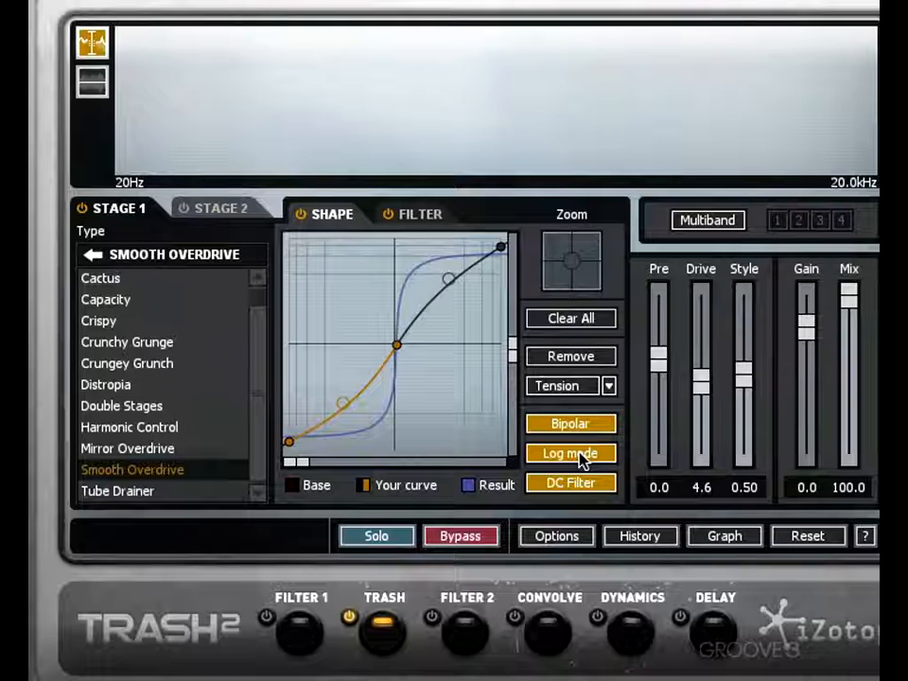
click(581, 456)
click(581, 456)
click(581, 455)
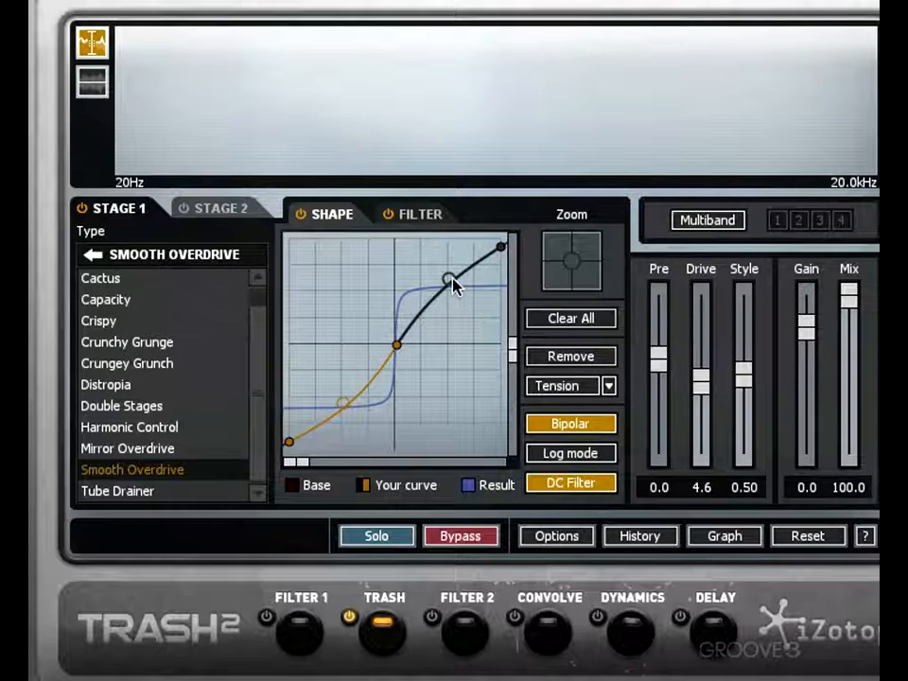
mouse_move(454, 286)
mouse_down()
mouse_move(472, 325)
mouse_move(456, 264)
mouse_move(448, 289)
mouse_move(456, 341)
mouse_move(450, 283)
mouse_move(468, 264)
mouse_move(465, 277)
mouse_up()
click(572, 456)
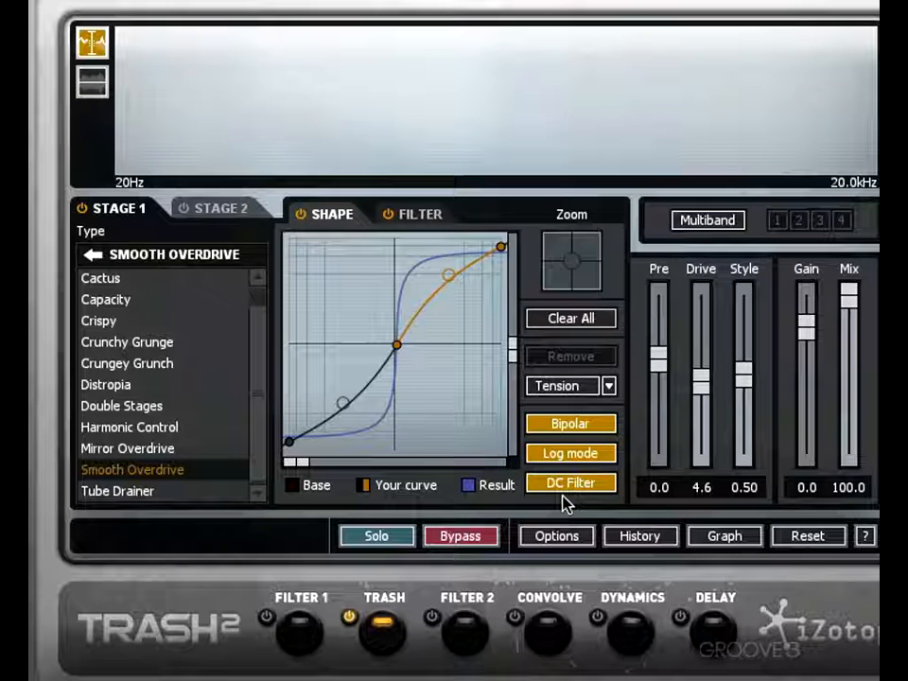
- Turn Bipolar off and back on to mirror the positive shape into the negative half, and start playback
click(581, 424)
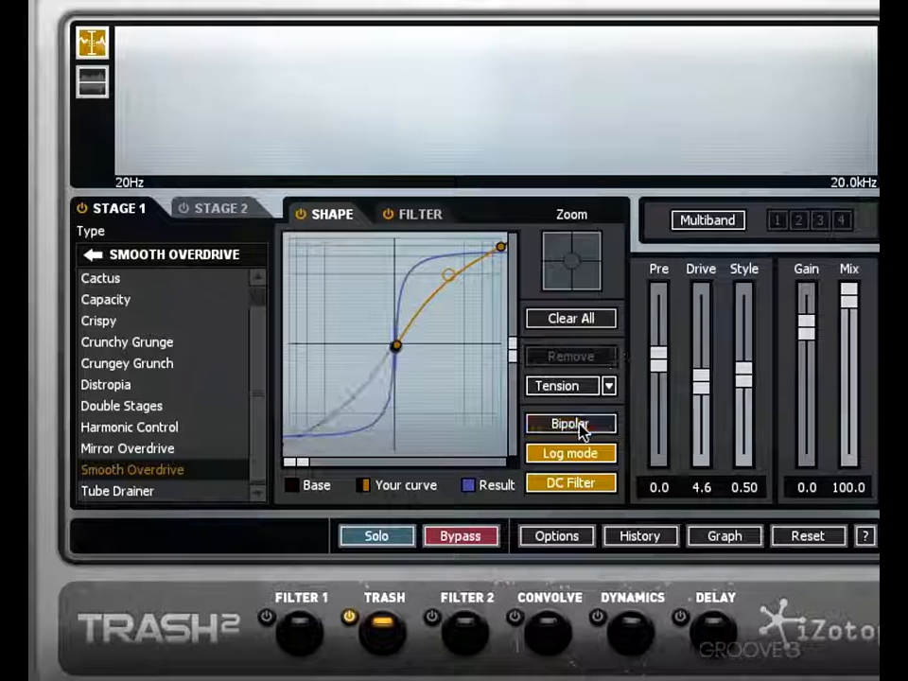
click(580, 424)
key(space)
- Compare the sound with the DC Filter off and on, rechecking Bipolar in between, and leave both enabled
click(584, 486)
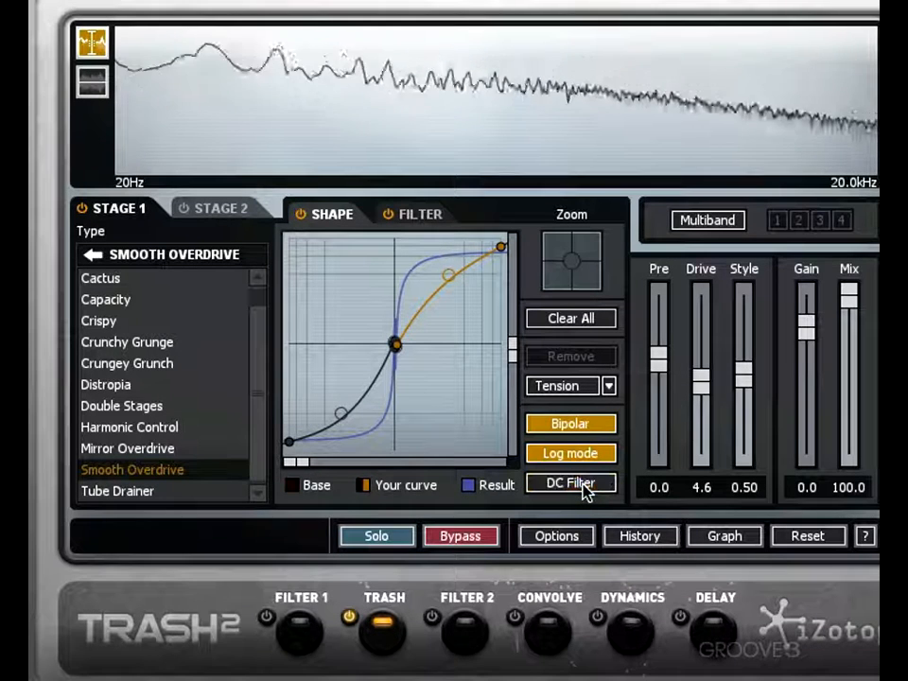
click(583, 486)
click(584, 486)
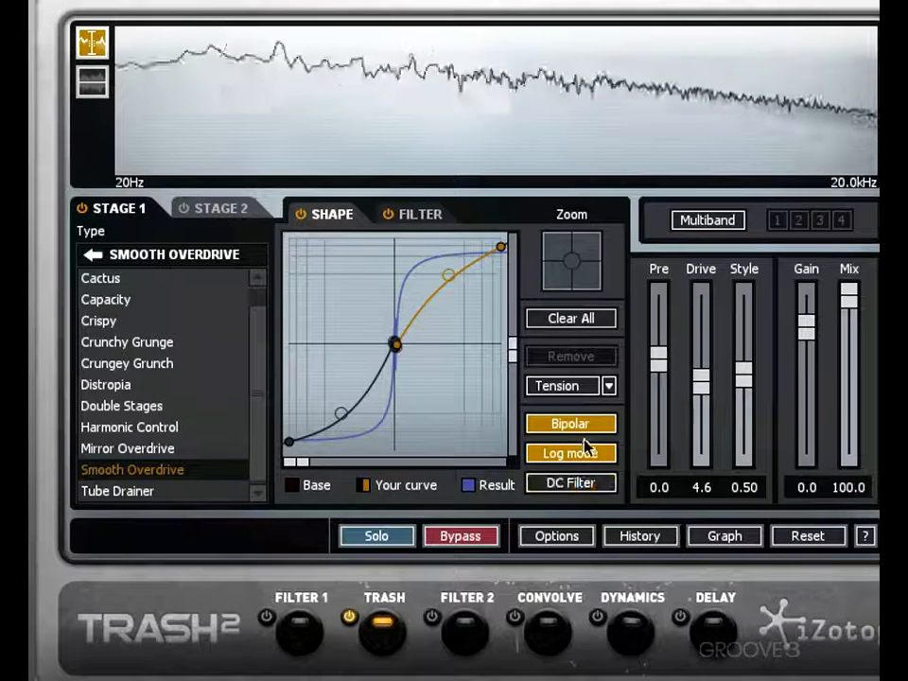
click(583, 426)
click(582, 426)
click(574, 483)
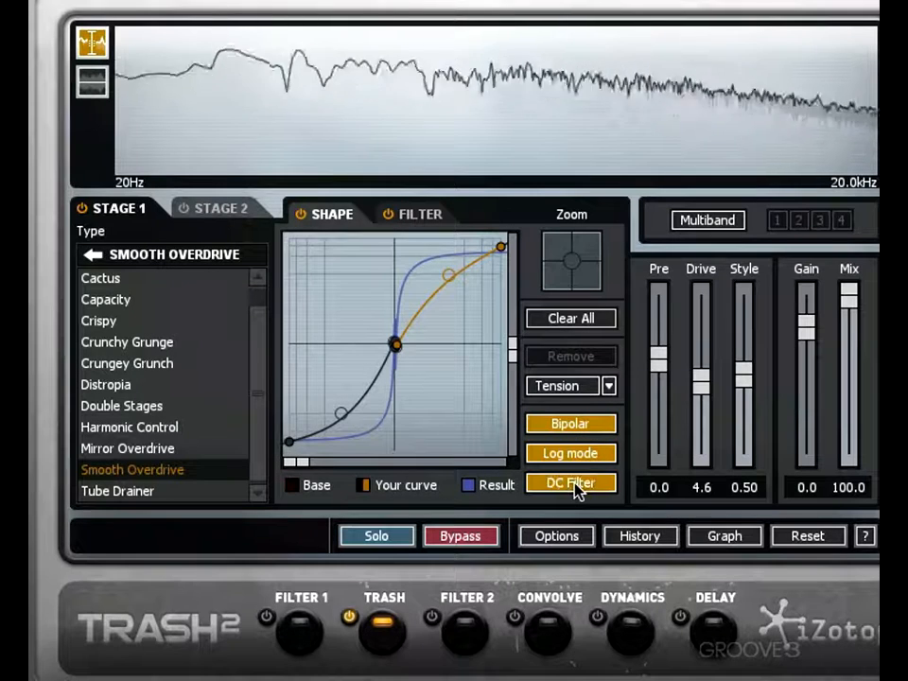
click(575, 485)
click(576, 484)
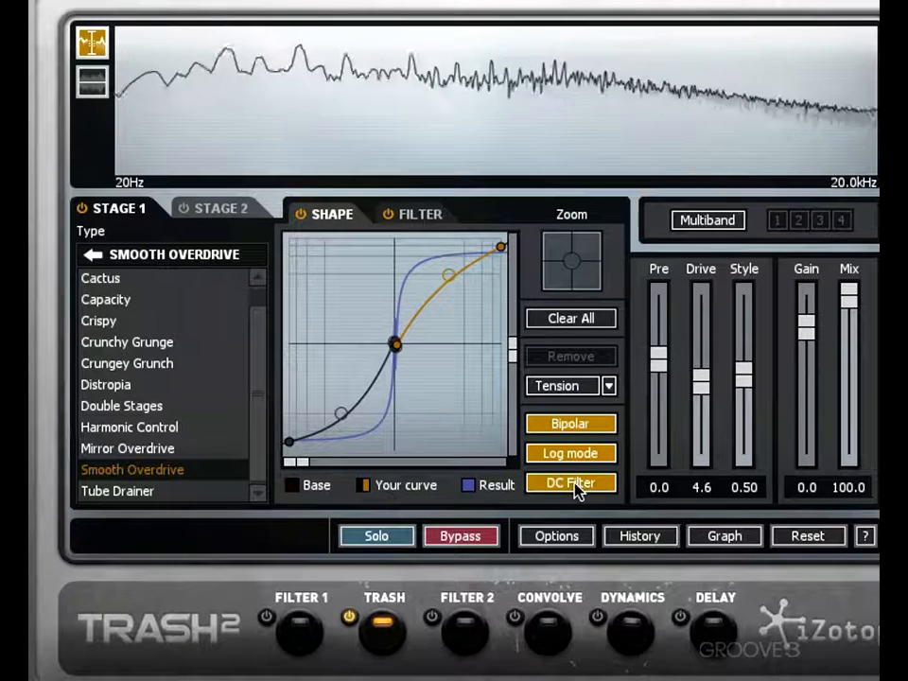
click(577, 484)
click(575, 485)
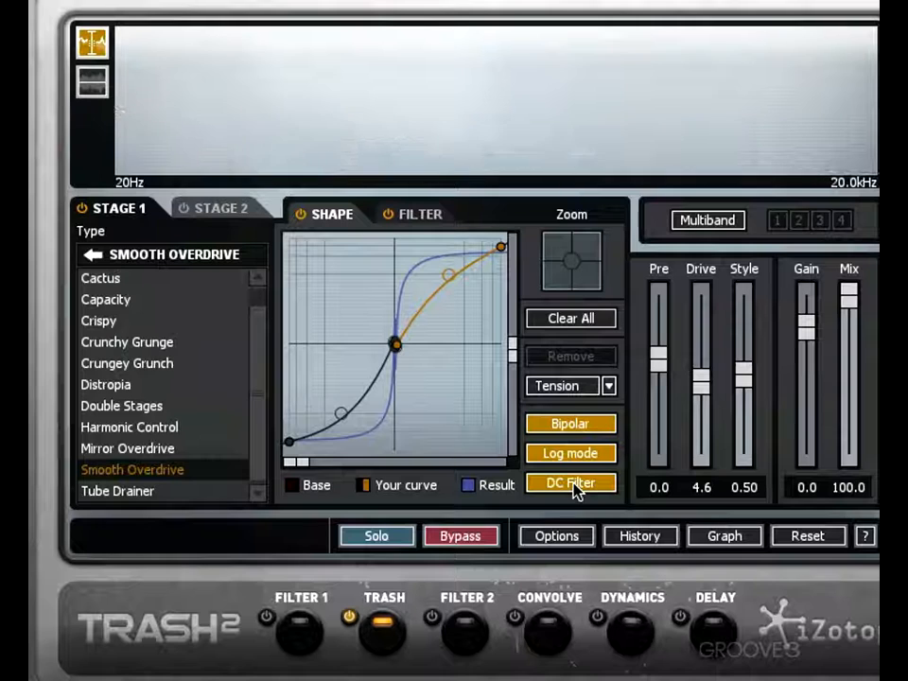
click(575, 485)
click(575, 485)
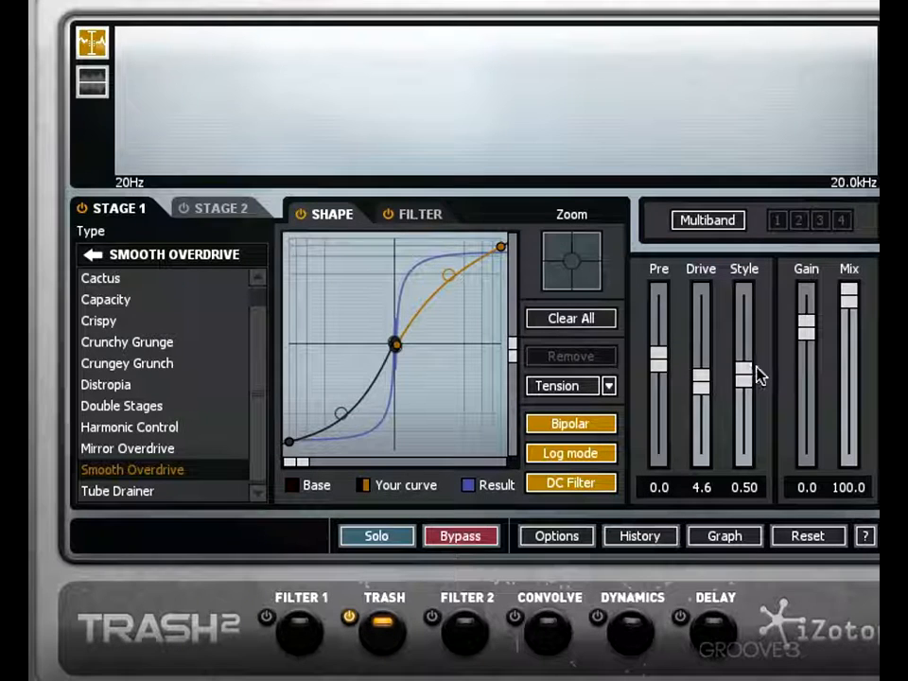
- Try the Tube Drainer algorithm in Stage 1 and return to Smooth Overdrive
click(166, 499)
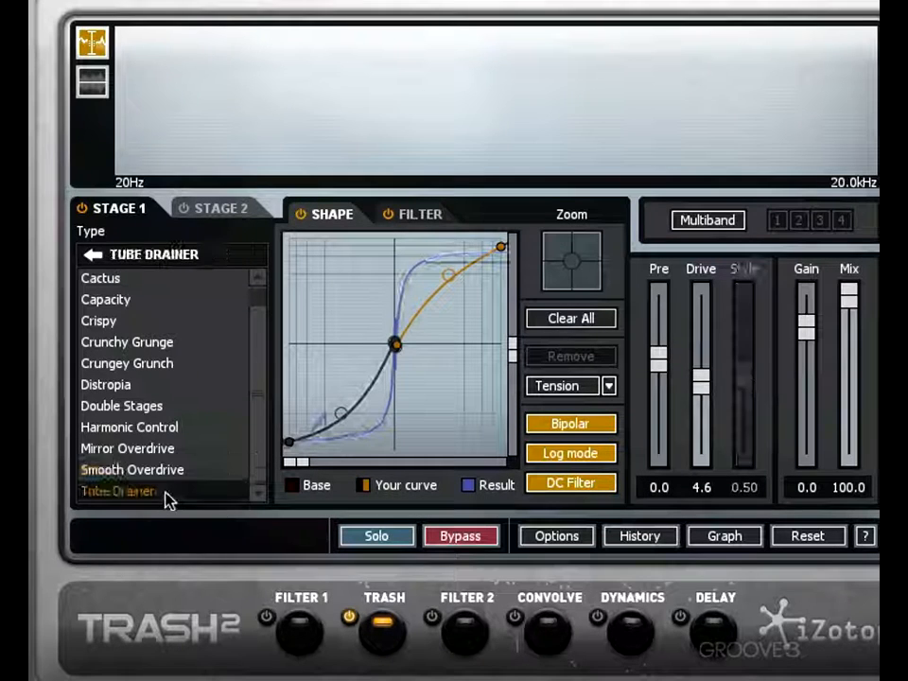
click(166, 471)
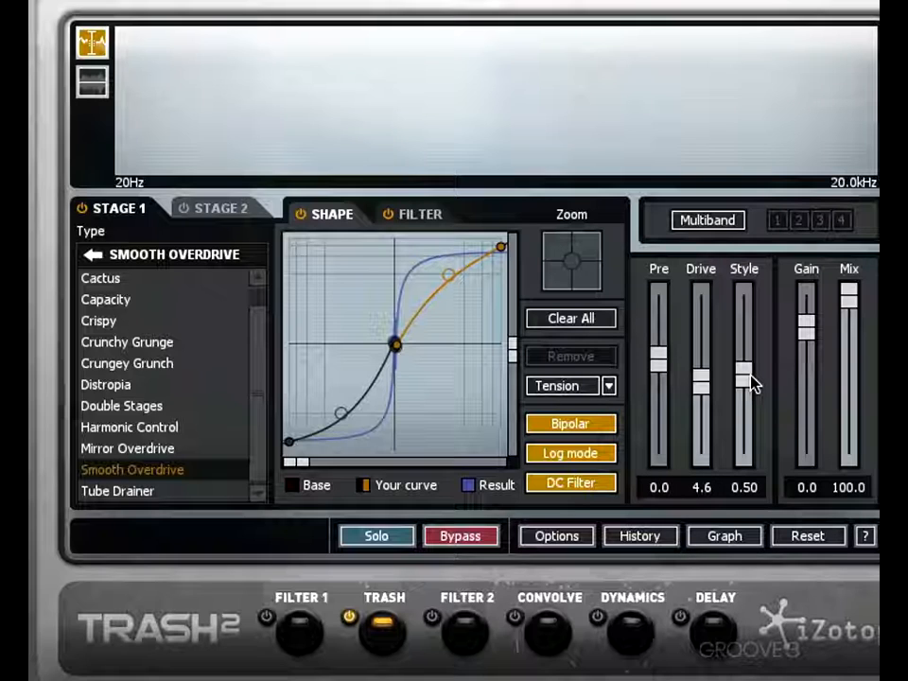
- Set the Stage 1 levels to Pre -1.6, Drive 3.5 and Style 0.28
mouse_move(658, 367)
mouse_down()
mouse_move(657, 391)
mouse_move(655, 305)
mouse_move(657, 359)
mouse_up()
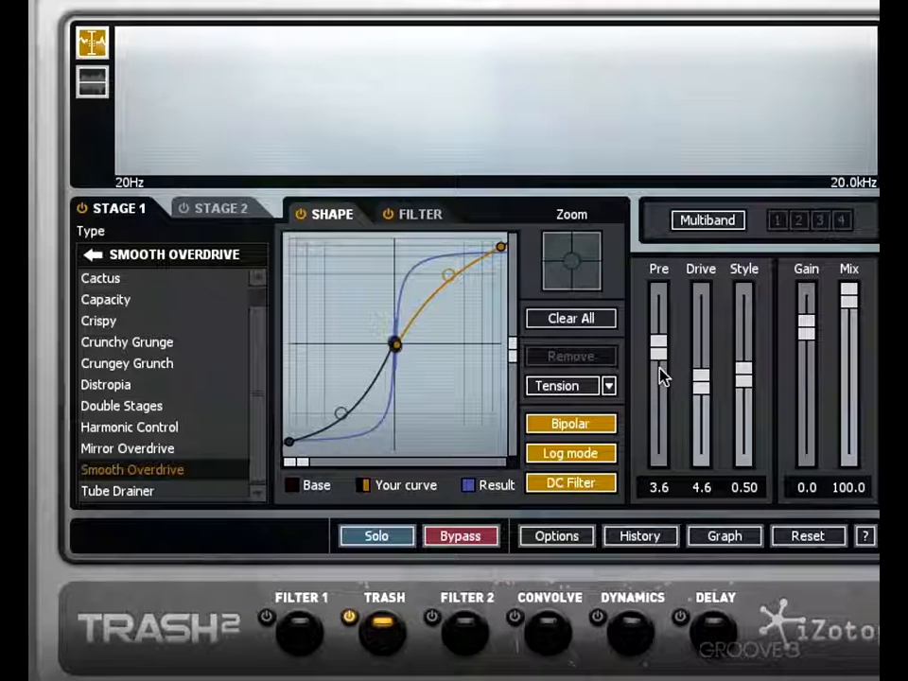
drag(660, 349, 659, 397)
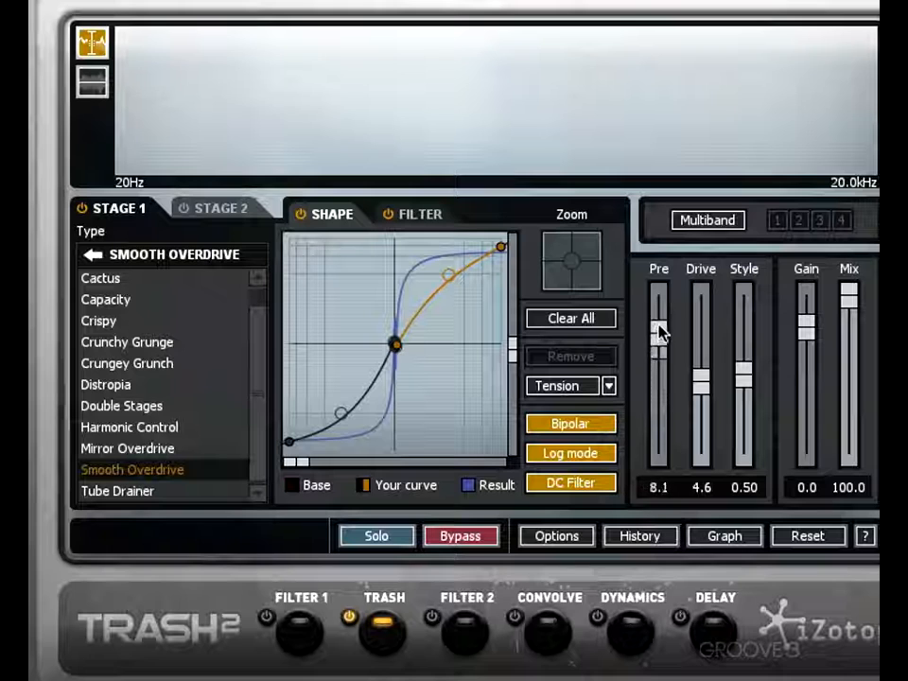
drag(660, 331, 659, 401)
drag(700, 361, 697, 405)
drag(745, 377, 745, 421)
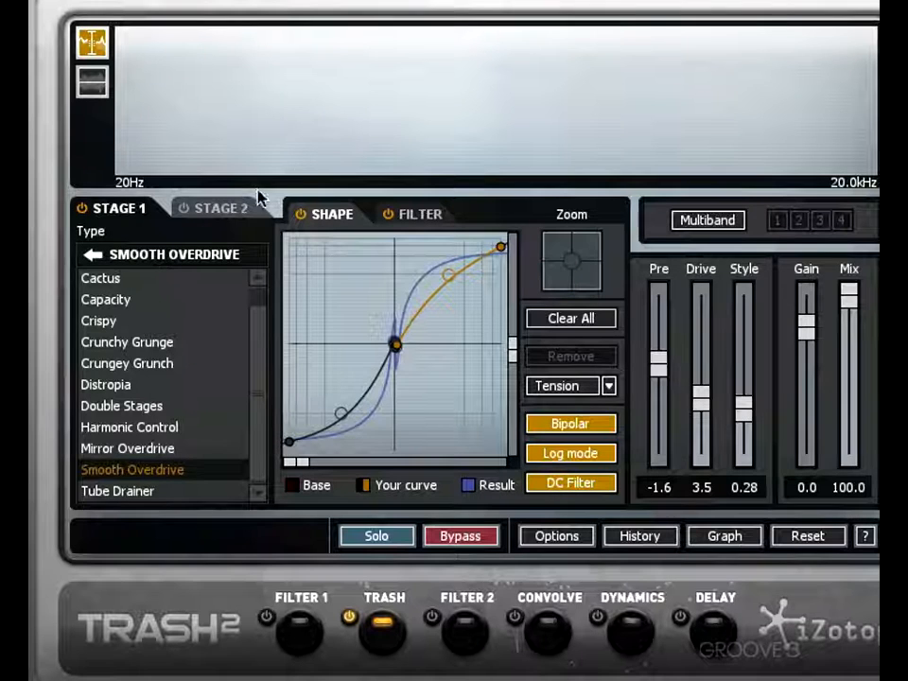
- Look at the Stage 2 settings, and load the Blues Driver algorithm from the Distort category in Stage 1
click(225, 210)
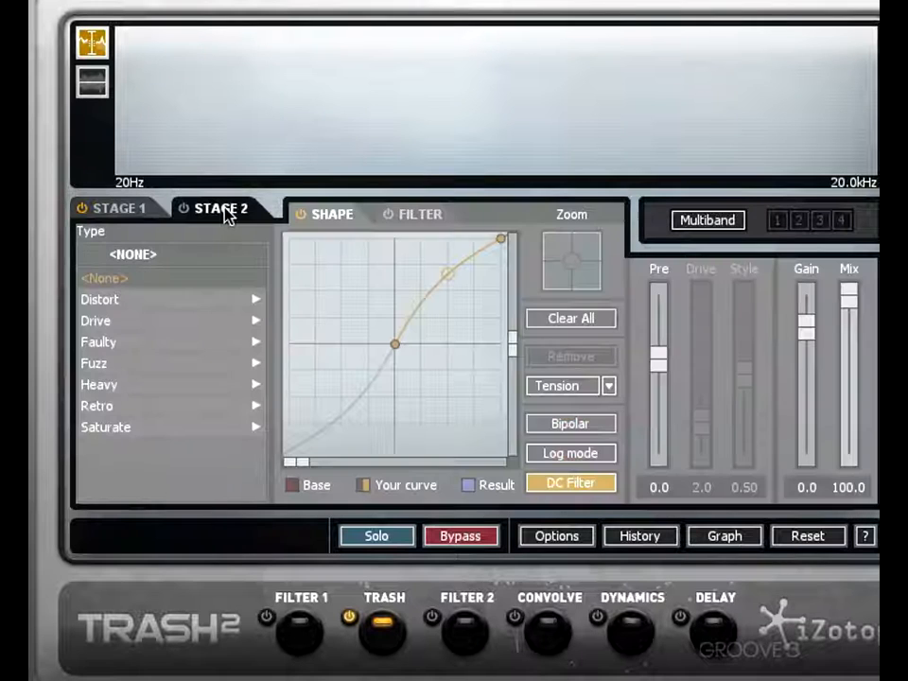
click(147, 212)
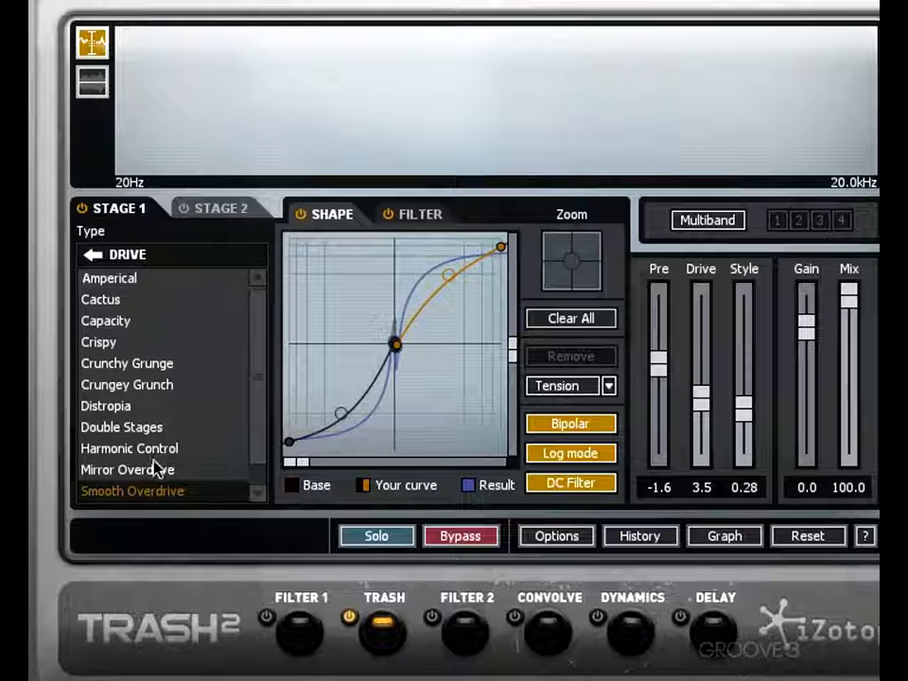
click(91, 257)
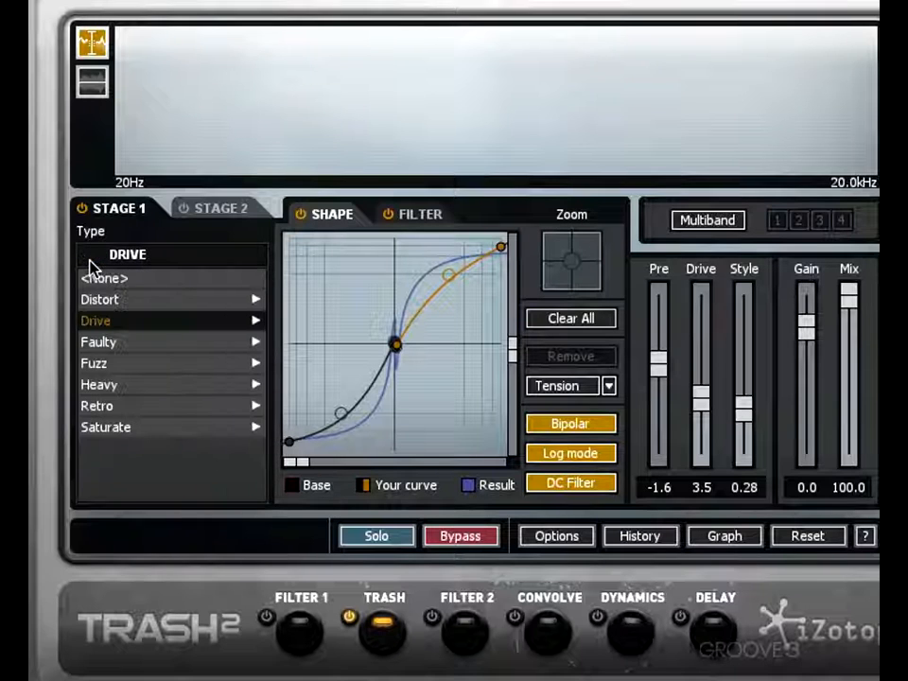
click(115, 301)
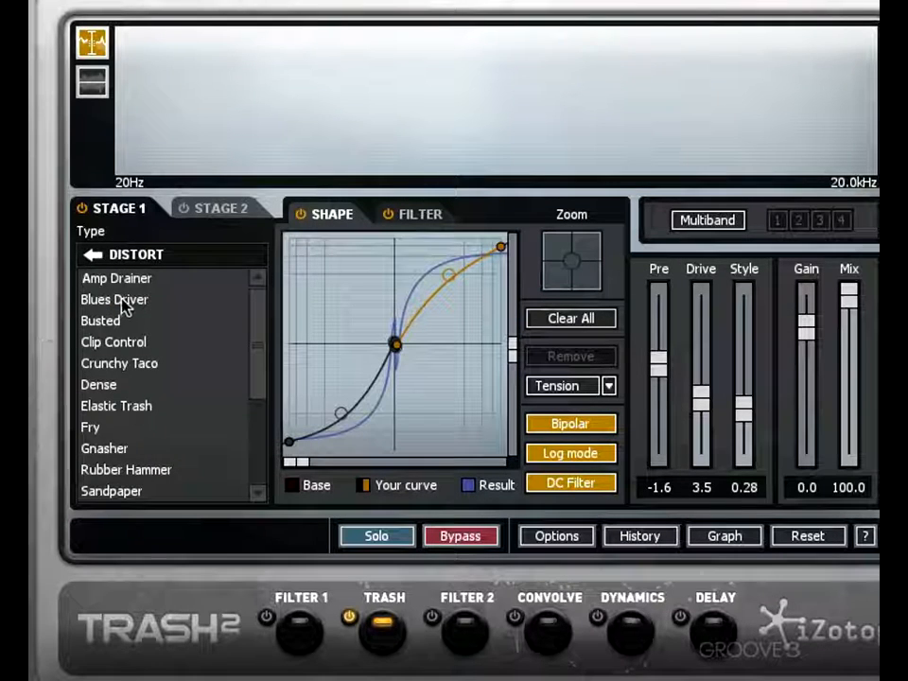
click(115, 300)
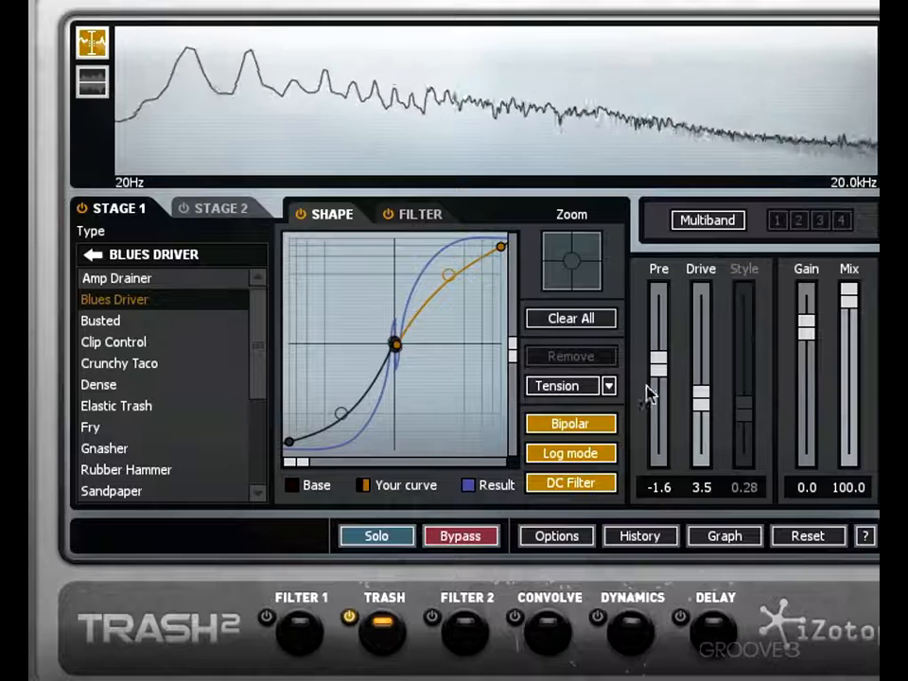
- Set the Stage 1 Drive level to 6.1
drag(696, 406, 700, 362)
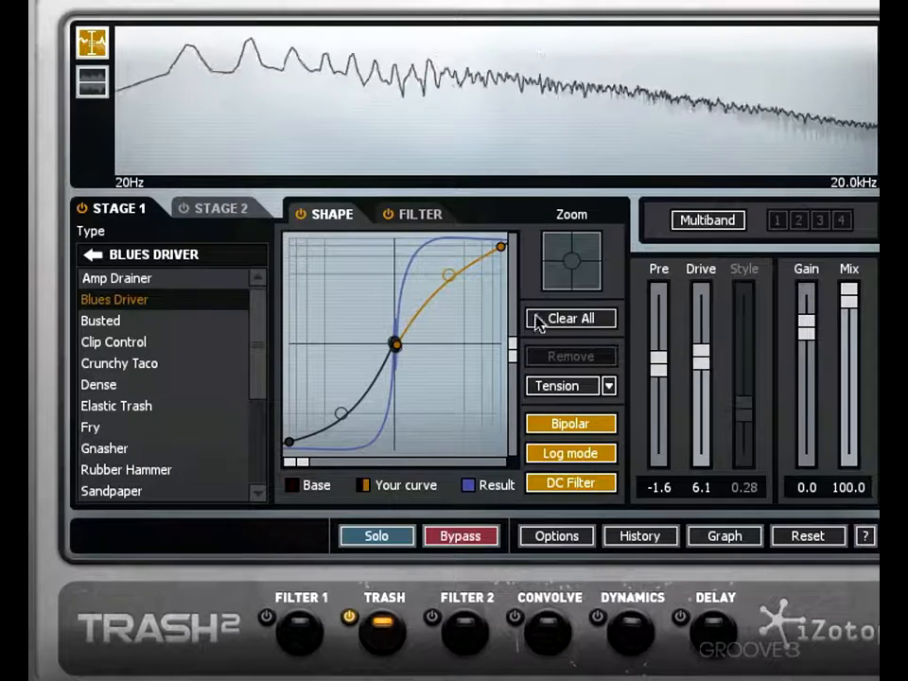
- Load the Capacity algorithm from the Drive category in Stage 2, and set its levels to Pre 3.6 and Drive 5.6
click(215, 212)
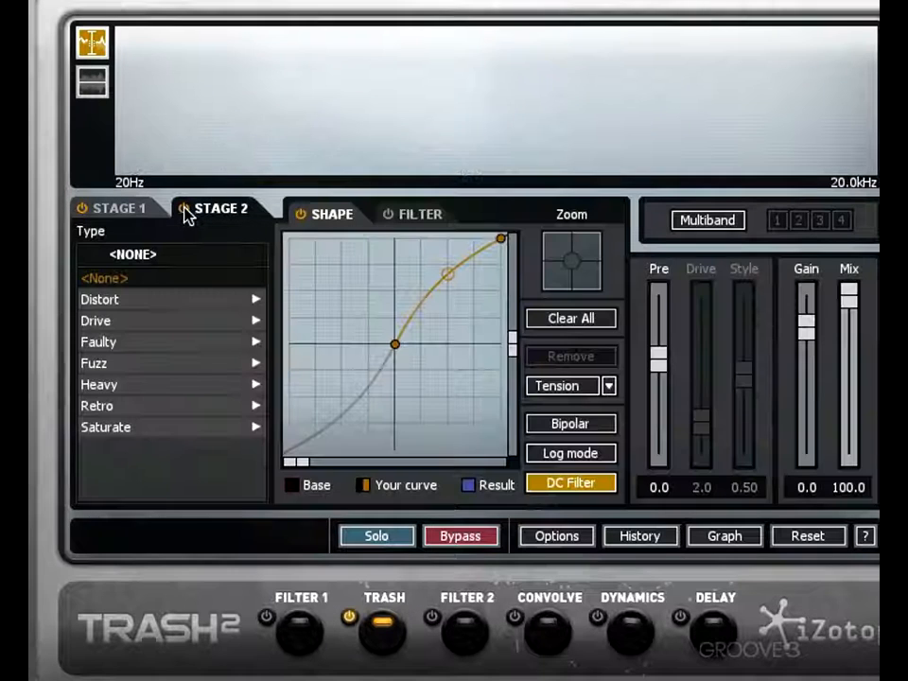
click(126, 325)
click(133, 324)
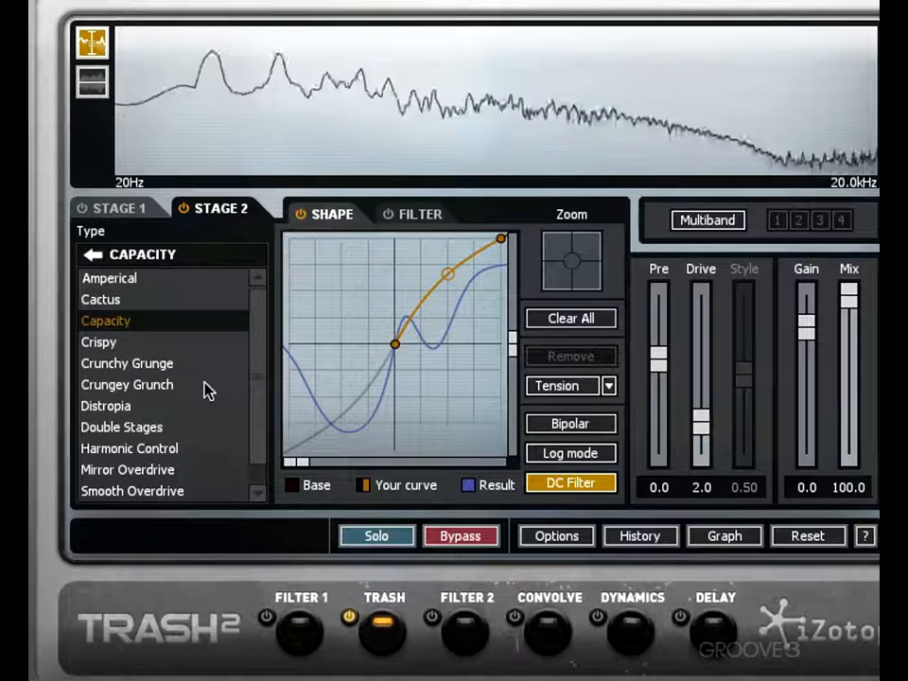
drag(705, 425, 701, 369)
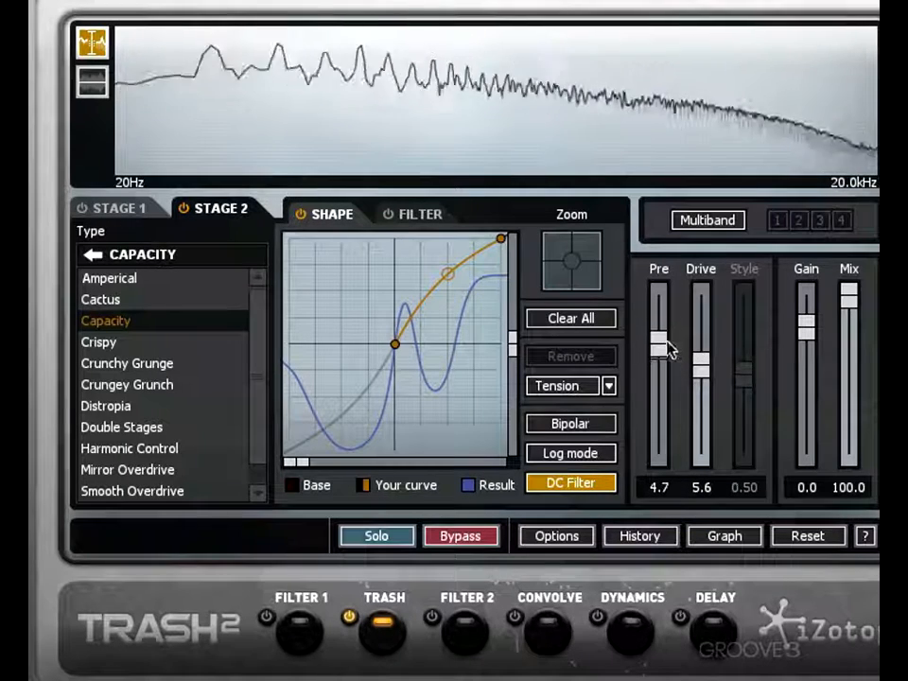
drag(666, 350, 657, 353)
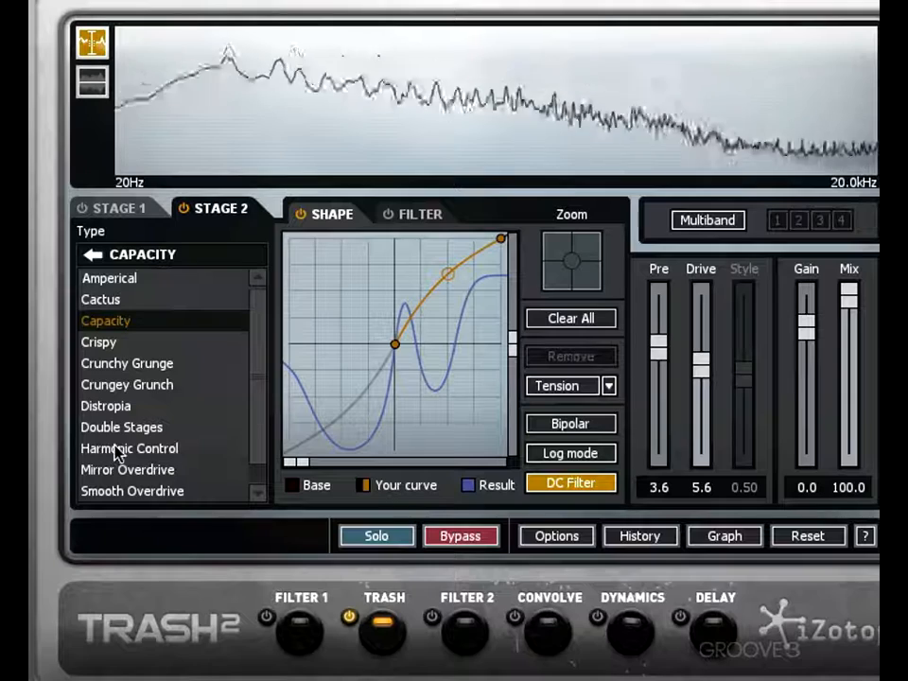
- Audition Elastic Trash, Dense, Blues Driver and Busted in Stage 1, choose Gnasher, and set the Drive to 5.8
click(116, 208)
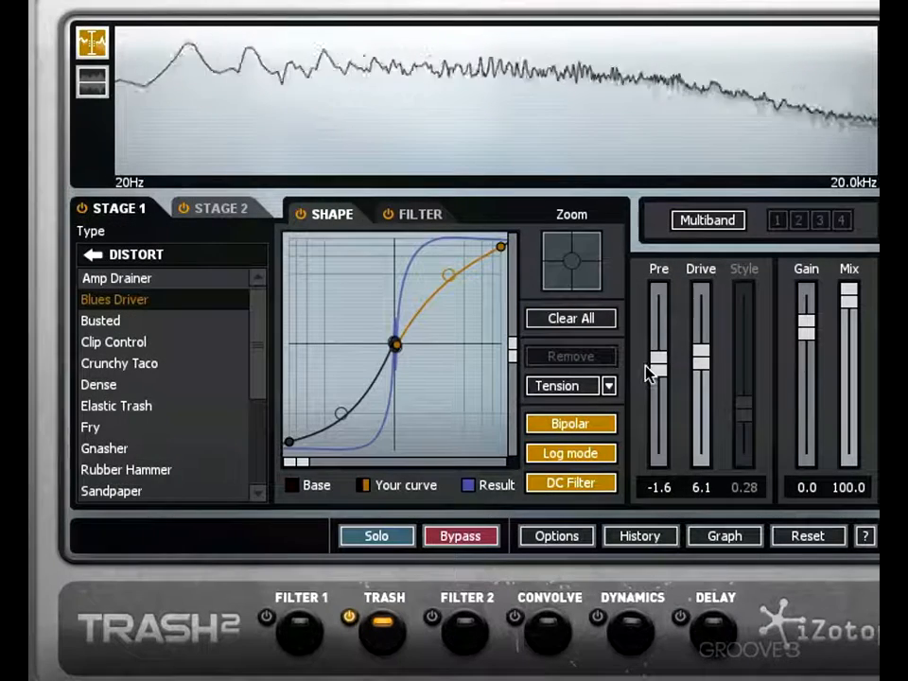
click(142, 406)
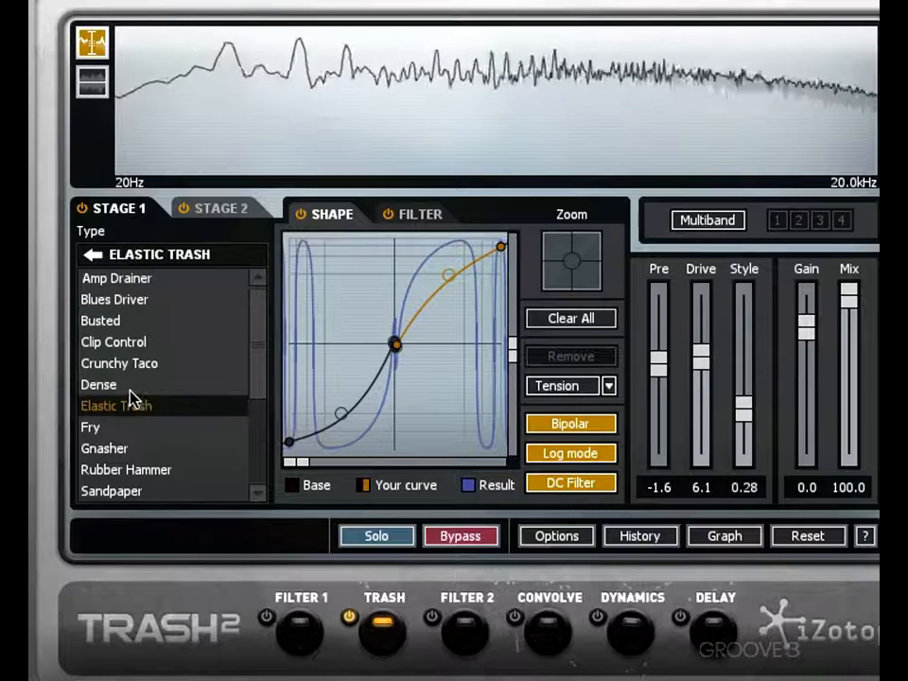
click(133, 389)
click(149, 302)
click(135, 322)
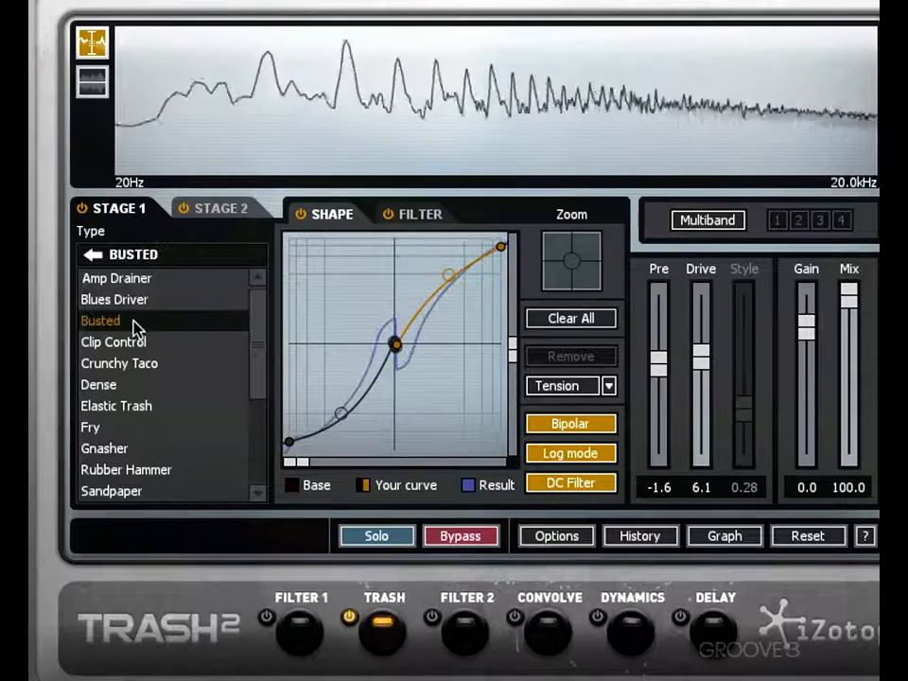
click(134, 451)
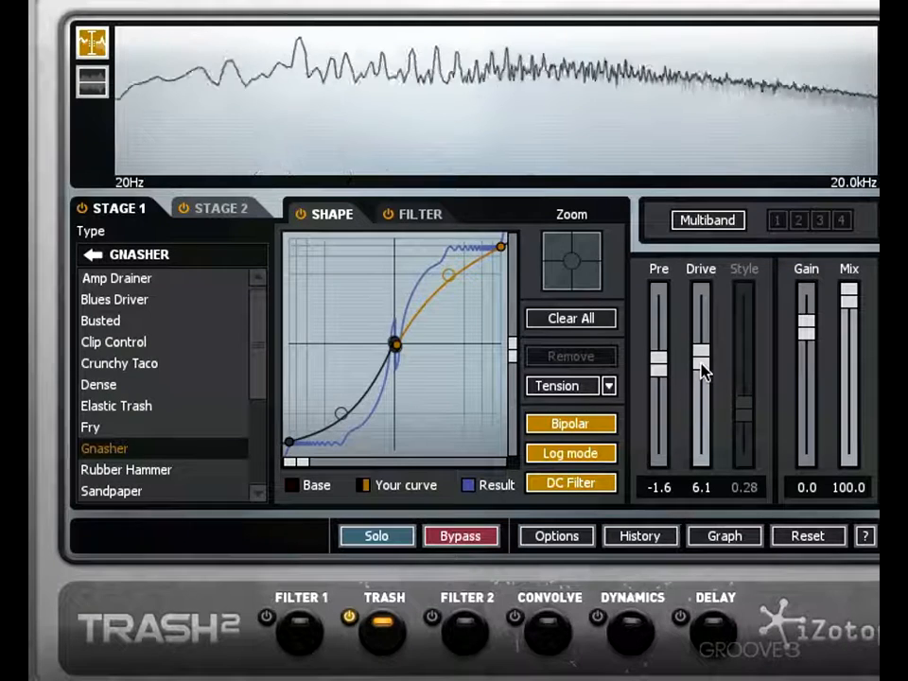
mouse_move(704, 369)
mouse_down()
mouse_move(702, 362)
mouse_move(701, 475)
mouse_move(708, 371)
mouse_up()
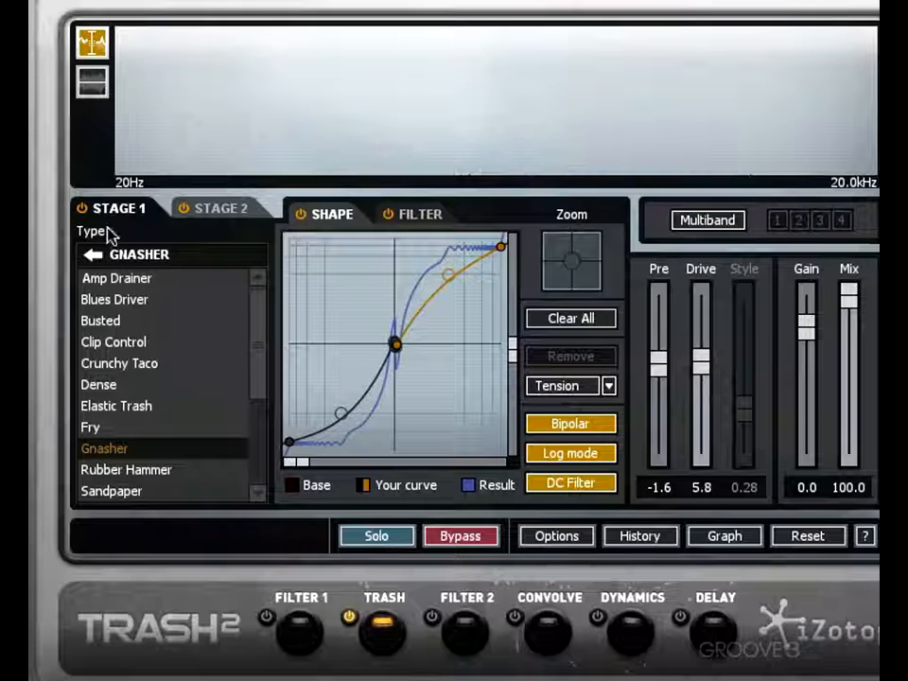
- Compare the Stage 1 and Stage 2 shaper settings by switching back and forth between the two stages
click(212, 216)
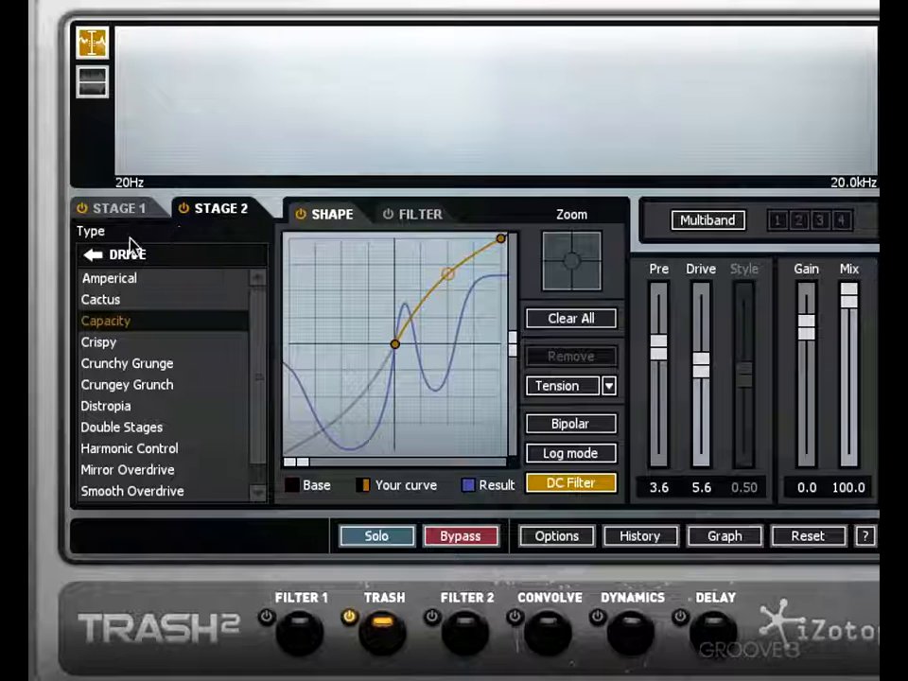
click(114, 210)
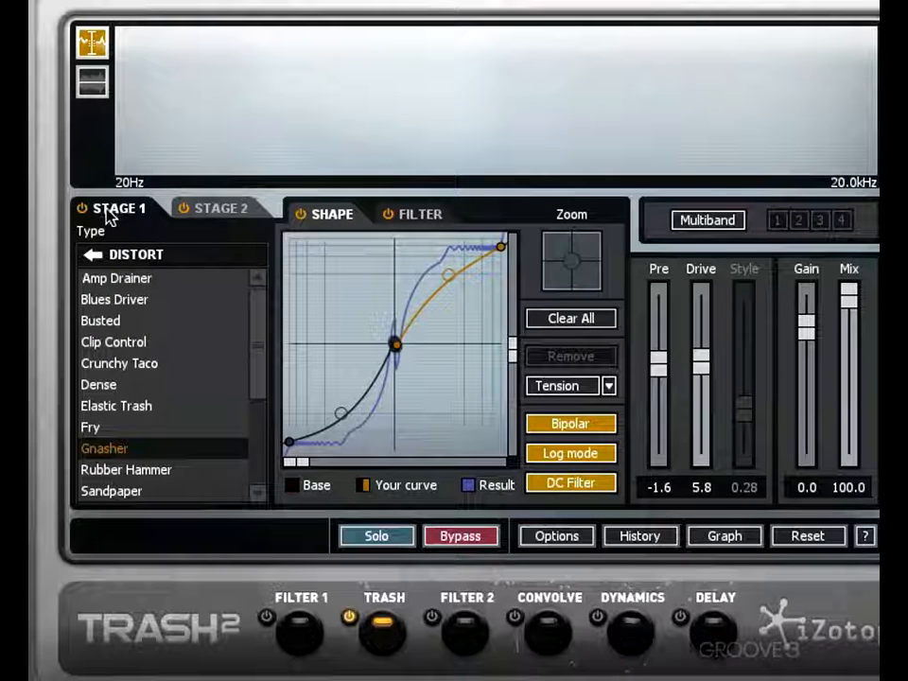
click(215, 217)
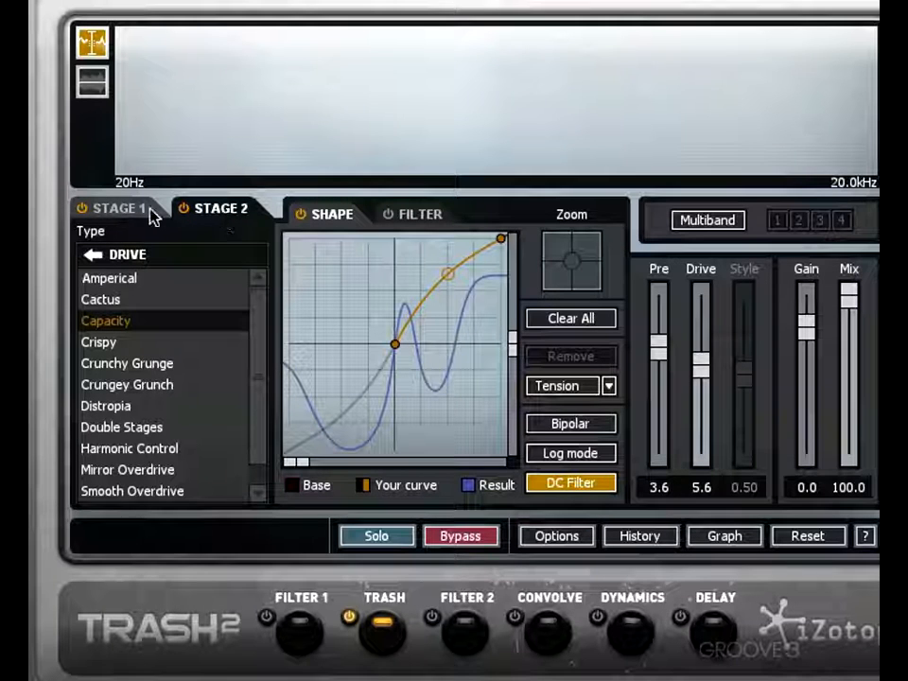
click(153, 214)
click(225, 210)
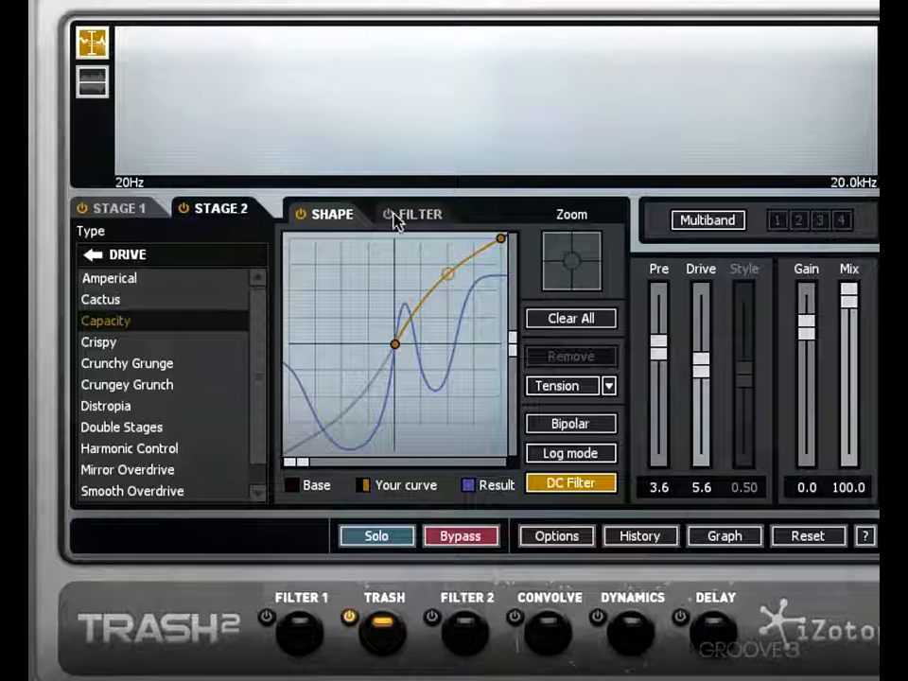
- Move the Stage 1 filter's higher-frequency node to 2.78 kHz at -4.3 dB, and set the stage's Drive to 7.9
click(132, 215)
click(419, 220)
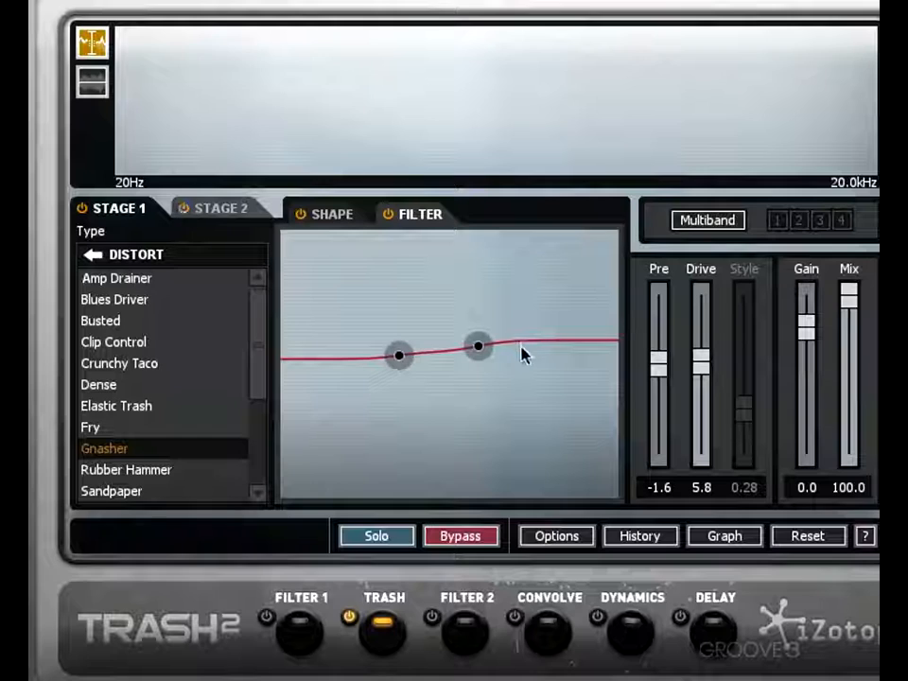
drag(479, 346, 484, 381)
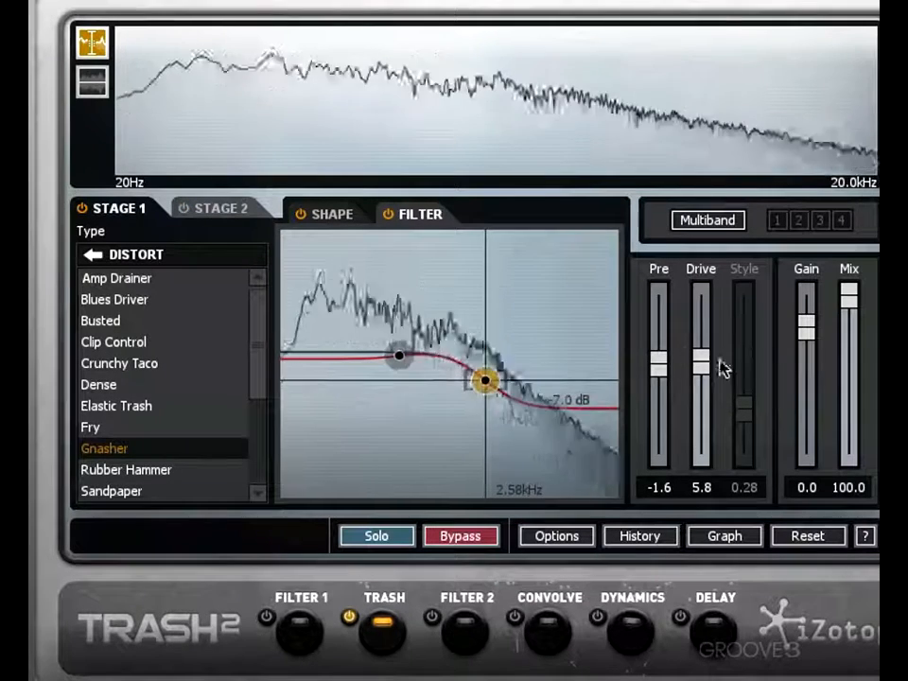
drag(700, 365, 701, 332)
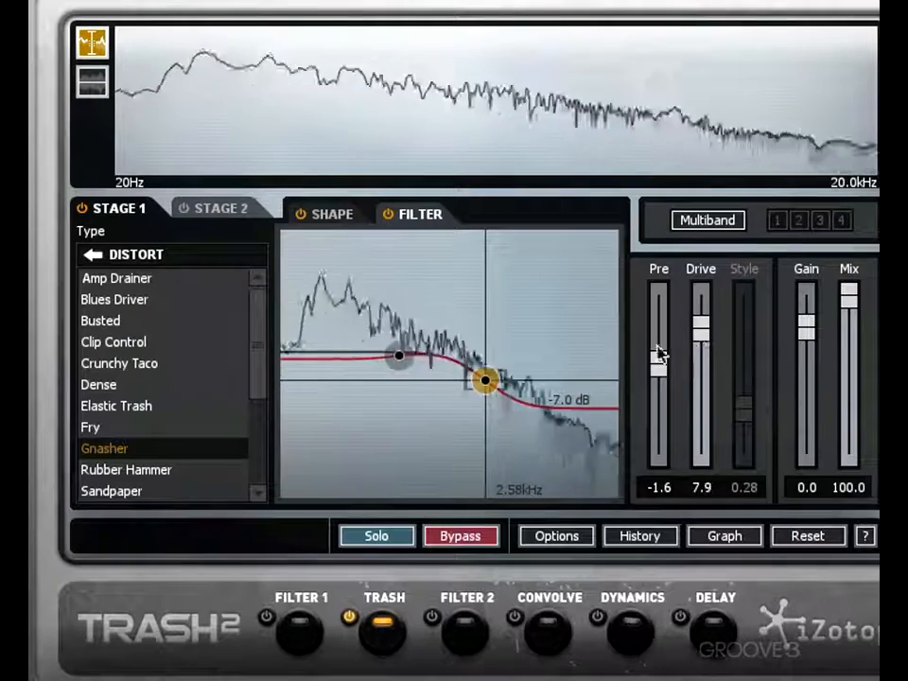
drag(473, 388, 478, 376)
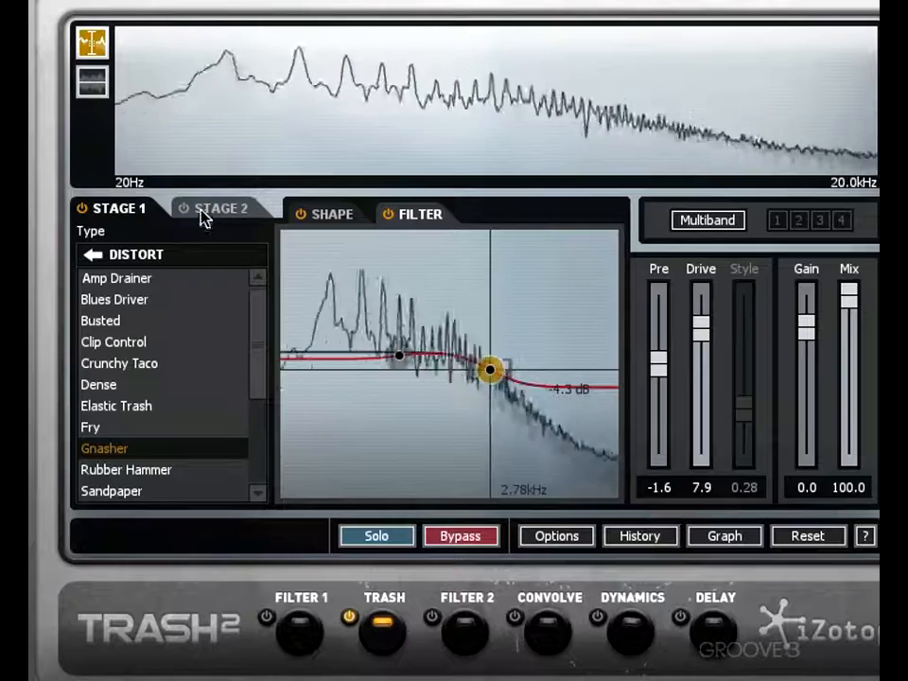
- Enable the Stage 2 filter, try its higher-frequency node at 1.95 kHz and 5.5 dB, then set it to about 2.48 kHz at -4.6 dB
click(200, 212)
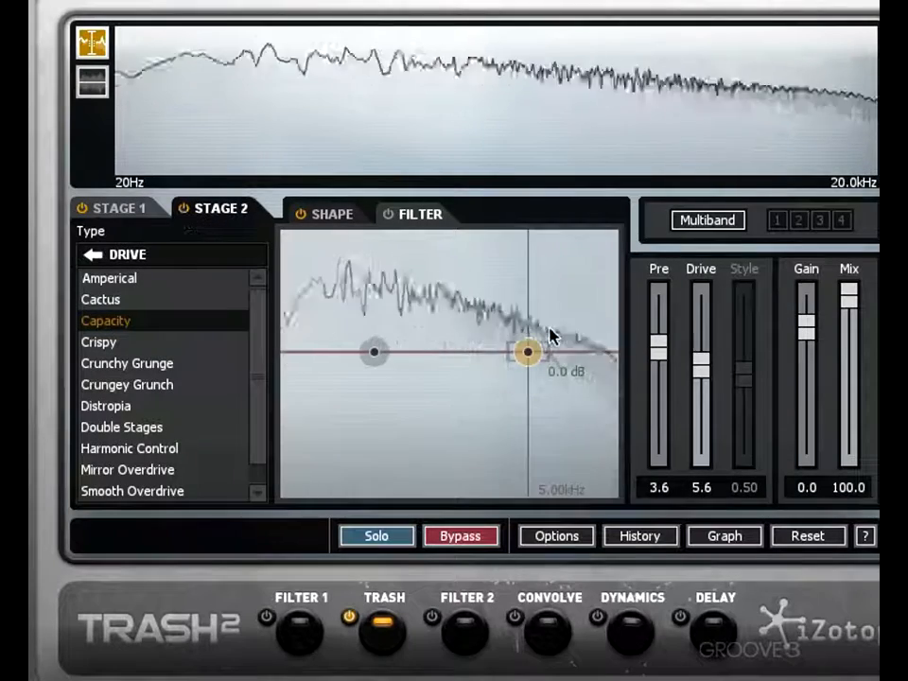
click(388, 213)
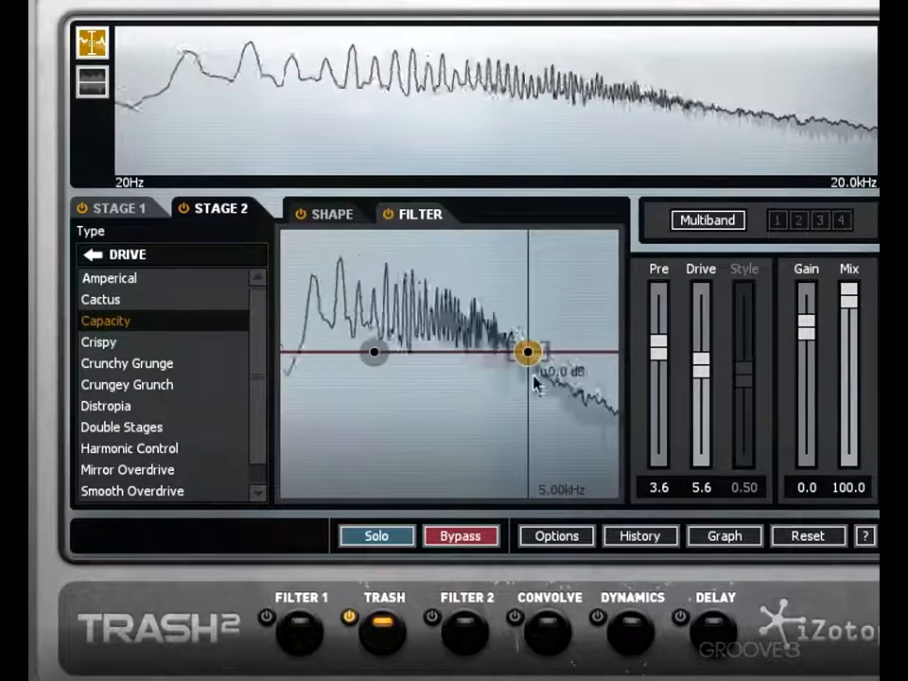
drag(531, 358, 468, 328)
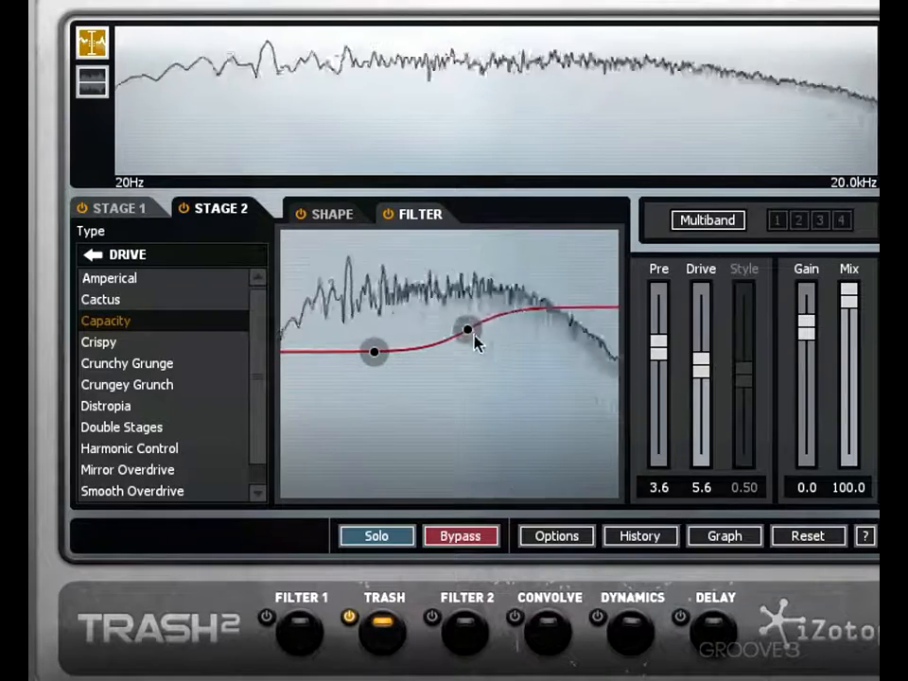
mouse_move(472, 333)
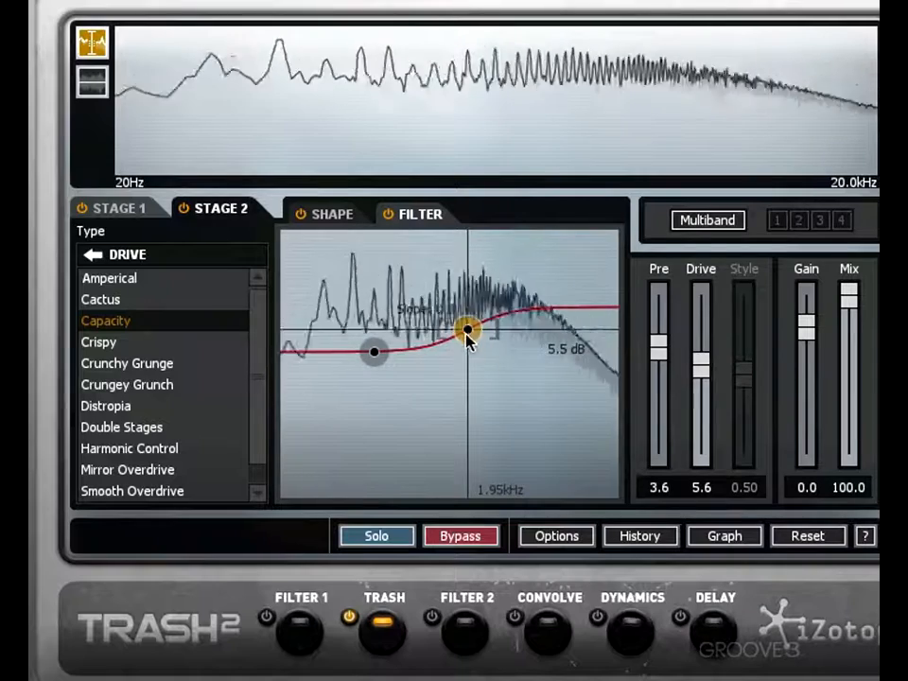
drag(468, 331, 482, 371)
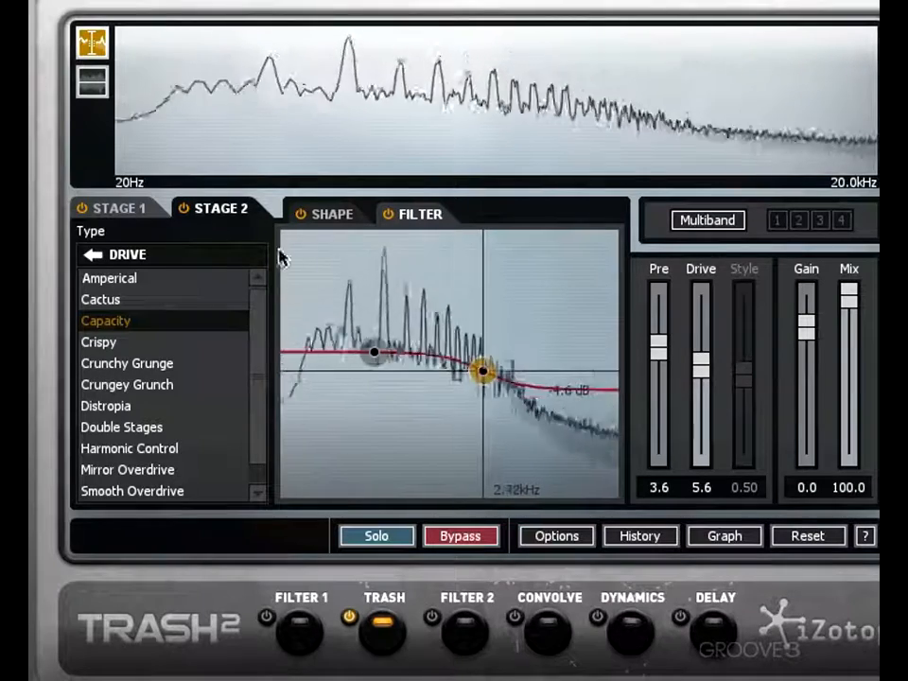
key(space)
- Turn off Stage 2, resume playback, and set the Stage 1 filter's lower-frequency node to 694 Hz at -2.0 dB
click(184, 209)
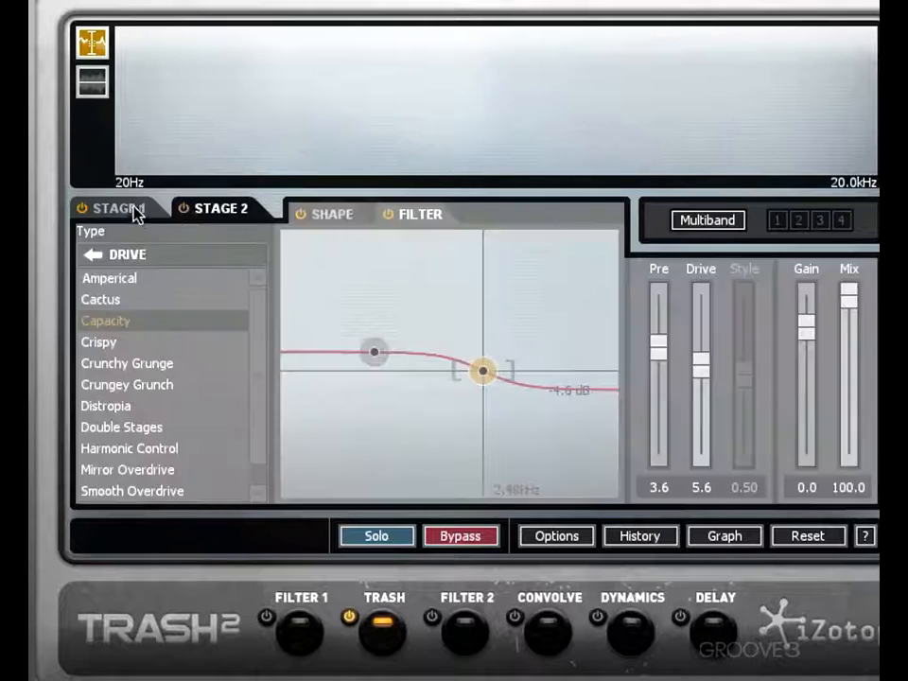
click(137, 211)
key(space)
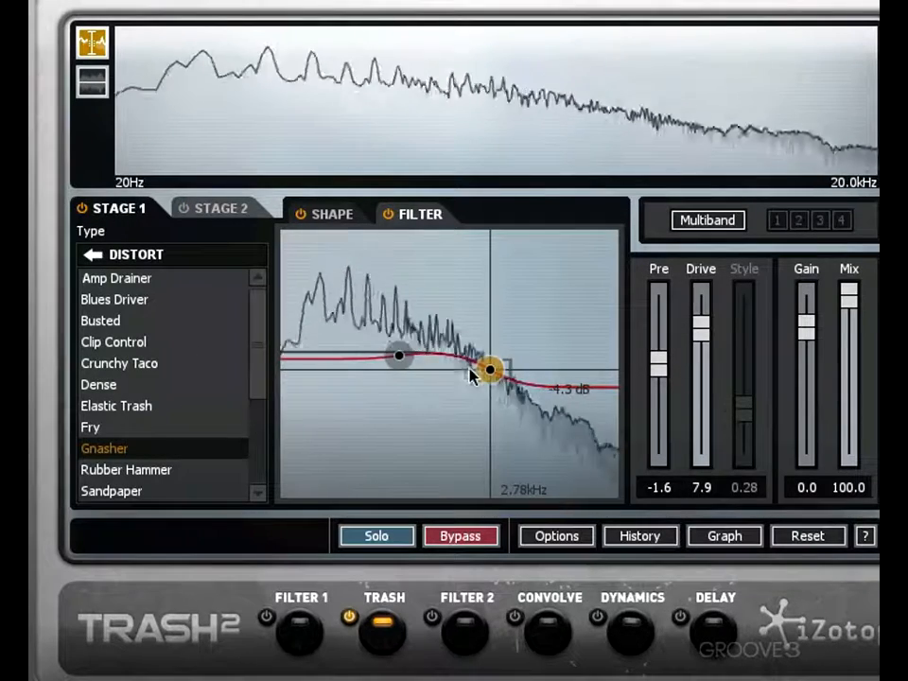
mouse_move(398, 356)
mouse_down()
mouse_move(396, 383)
mouse_move(402, 362)
mouse_up()
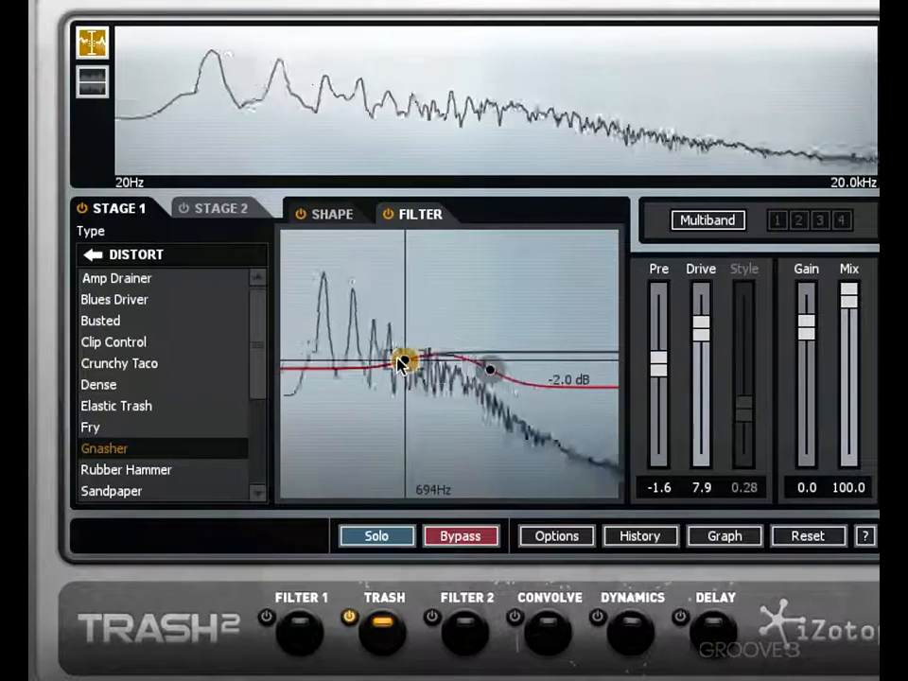
- Straighten the positive half of the Stage 1 waveshaper curve, and load the Blues Driver algorithm
click(332, 216)
mouse_move(443, 280)
mouse_down()
mouse_move(444, 266)
mouse_move(441, 304)
mouse_up()
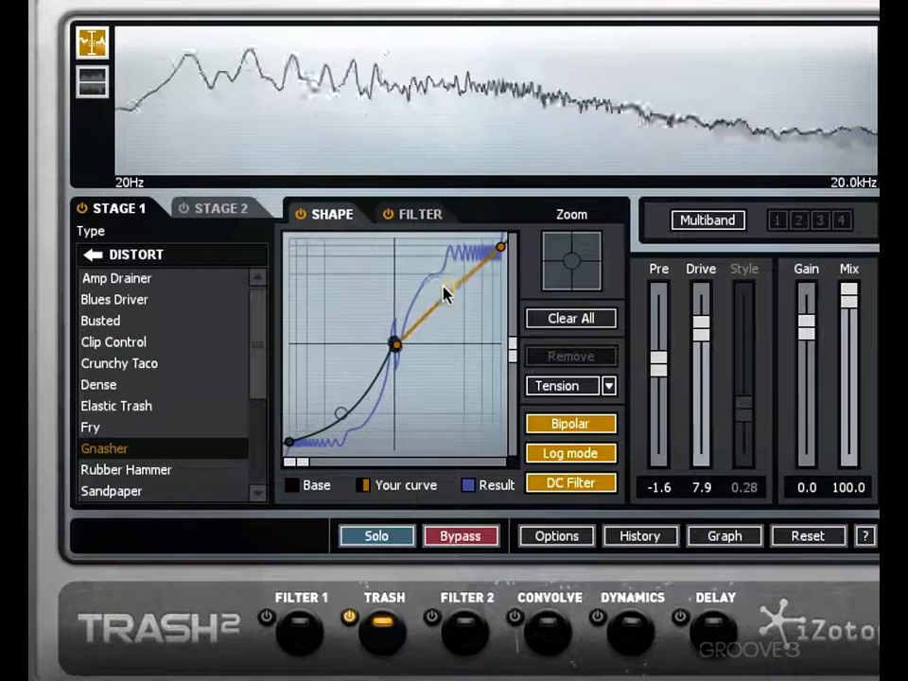
click(179, 301)
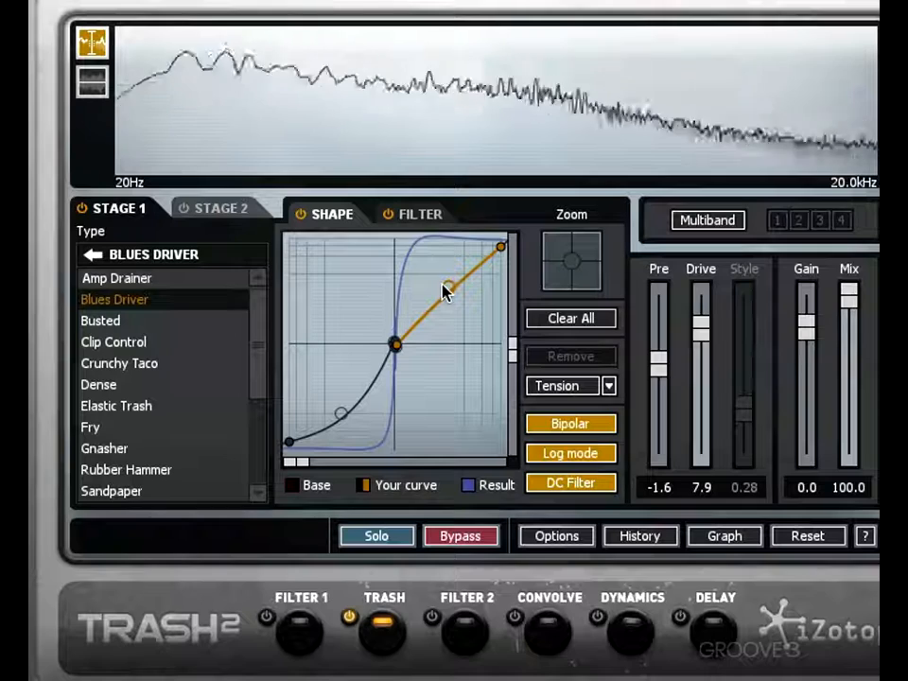
- Set the Stage 2 filter's higher-frequency node to 1.98 kHz at -9.0 dB
click(216, 210)
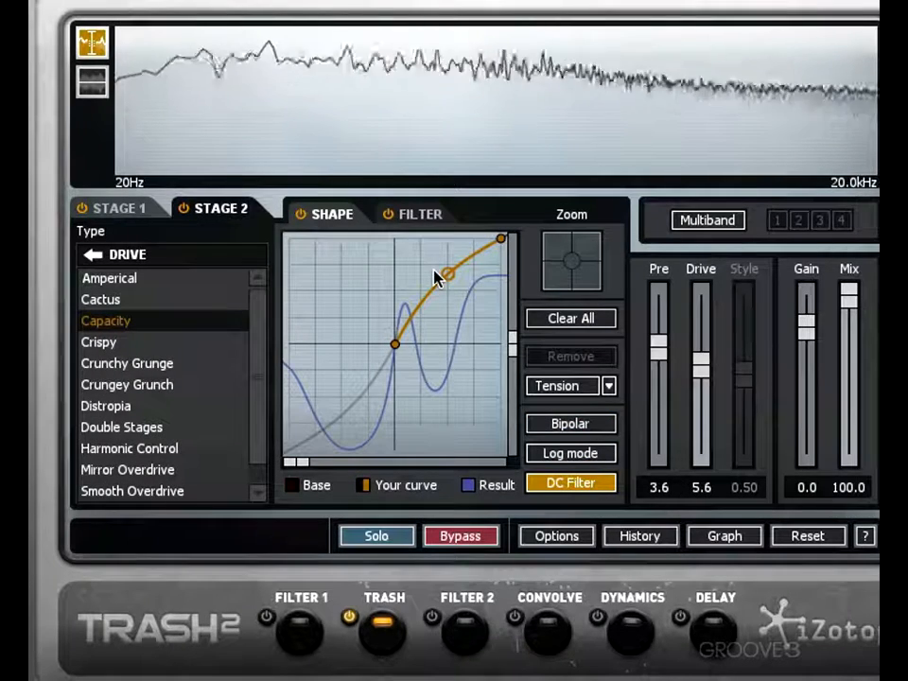
click(424, 216)
drag(482, 374, 469, 393)
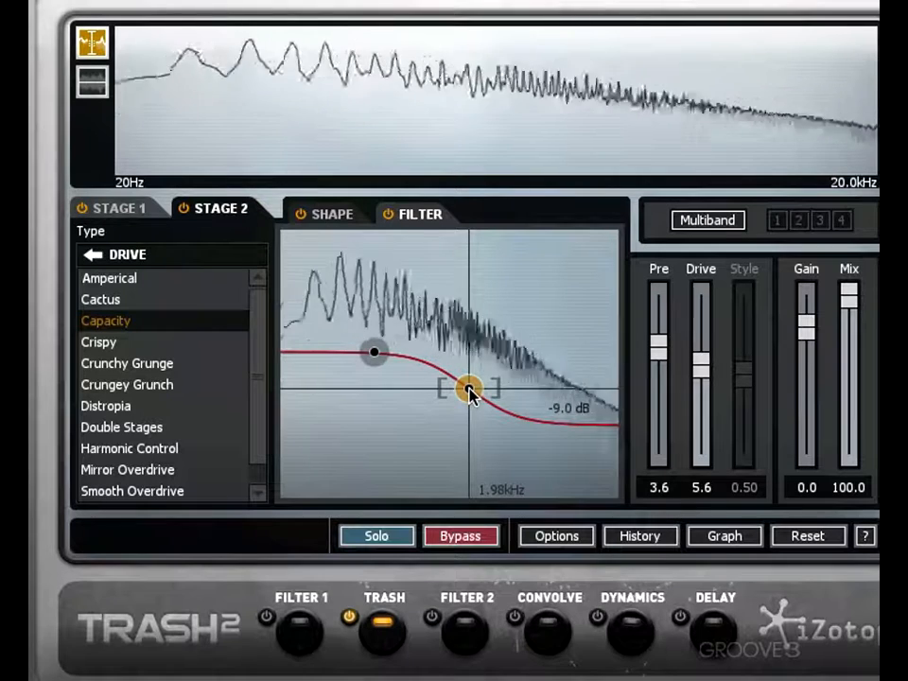
- Review the Stage 1 filter and the Stage 2 shape and filter settings, switching between the stages
click(127, 214)
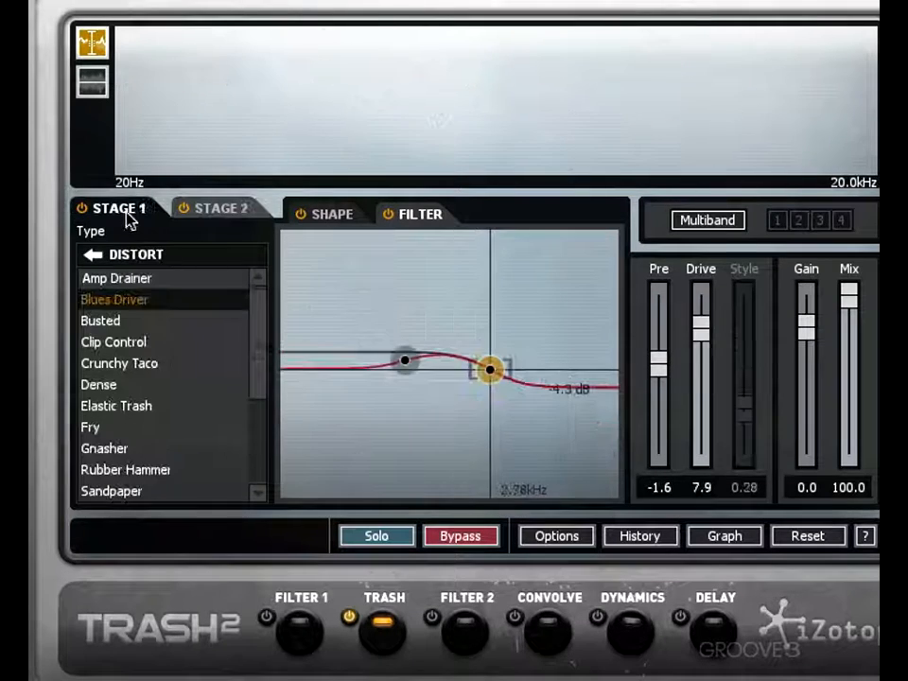
click(241, 212)
click(343, 217)
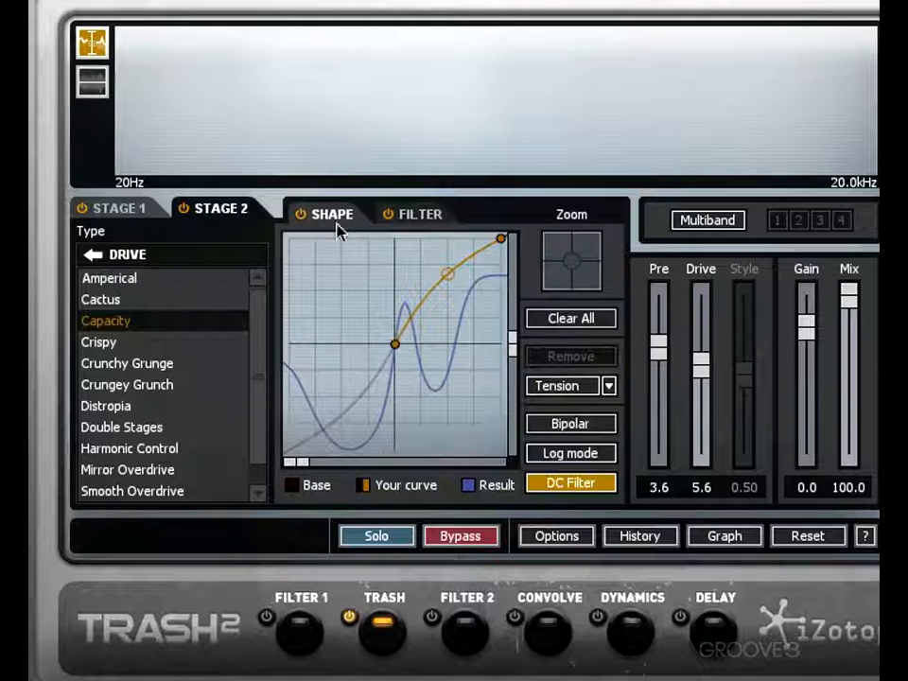
click(416, 214)
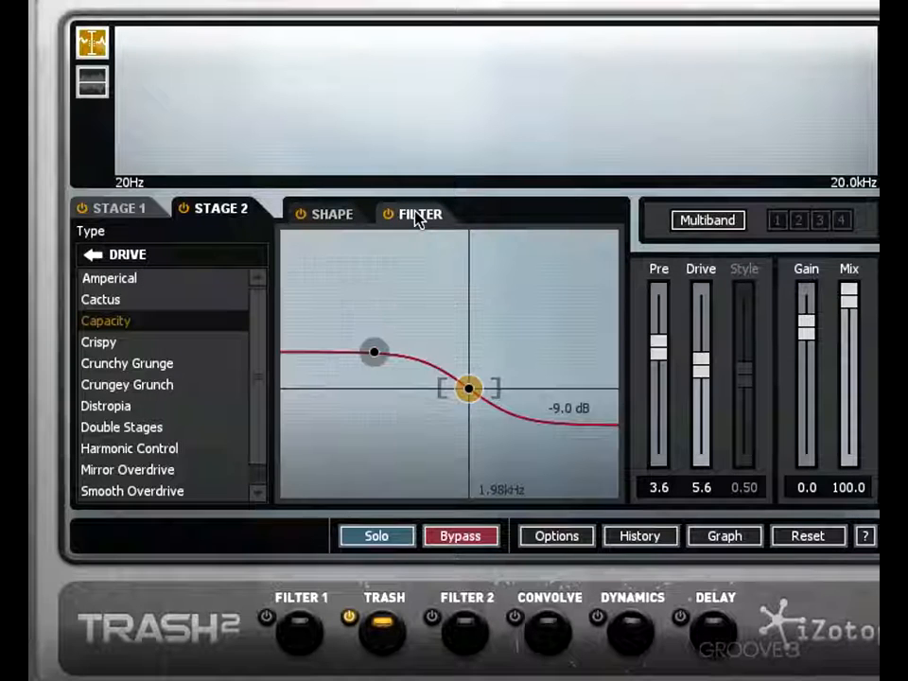
click(131, 214)
click(227, 206)
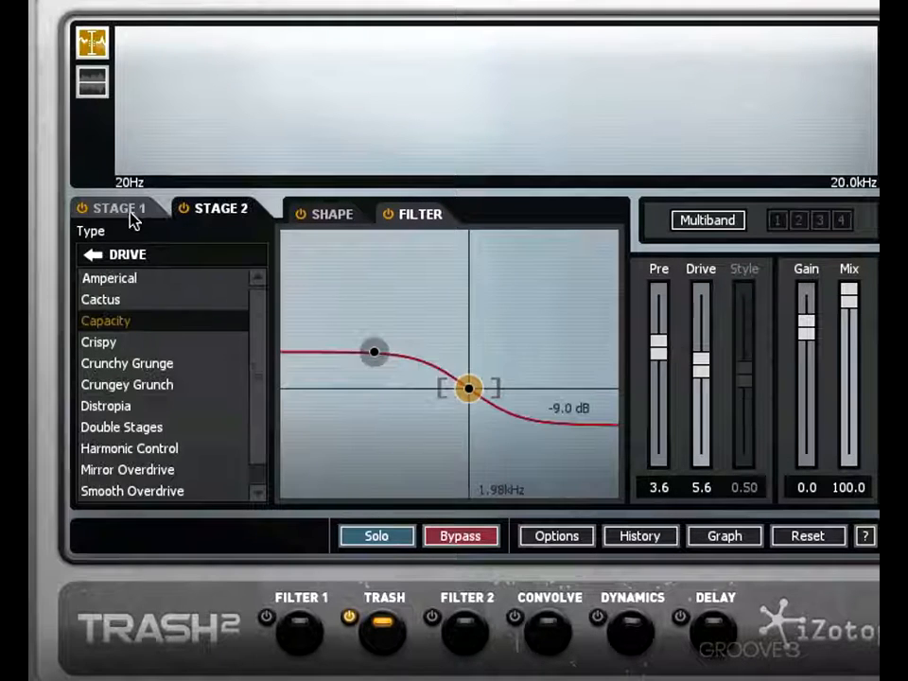
click(130, 214)
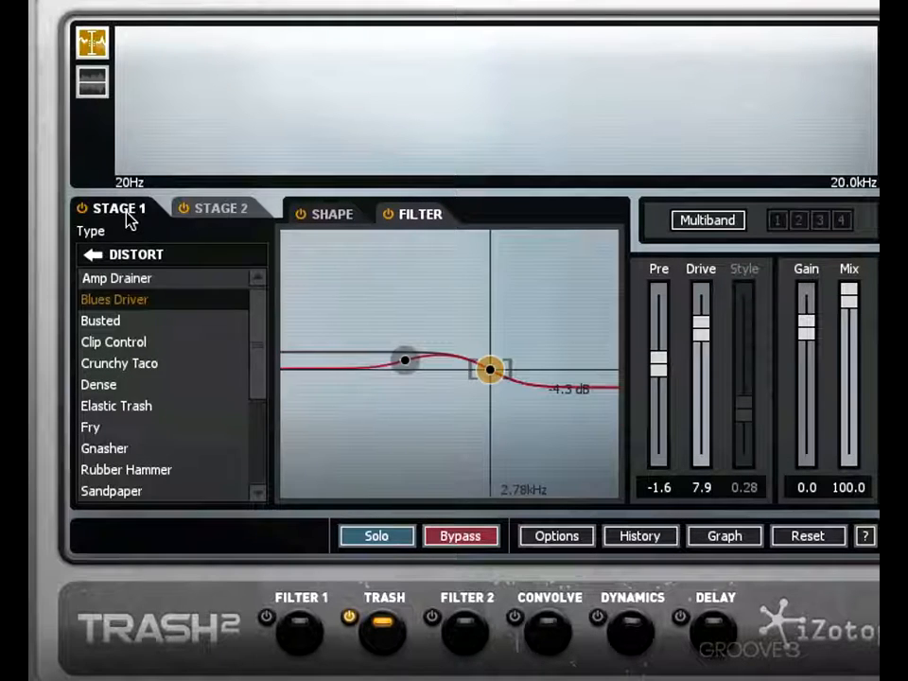
- Play the audio while switching Stage 2 and Stage 1 off and on to compare each stage on its own
click(184, 213)
key(space)
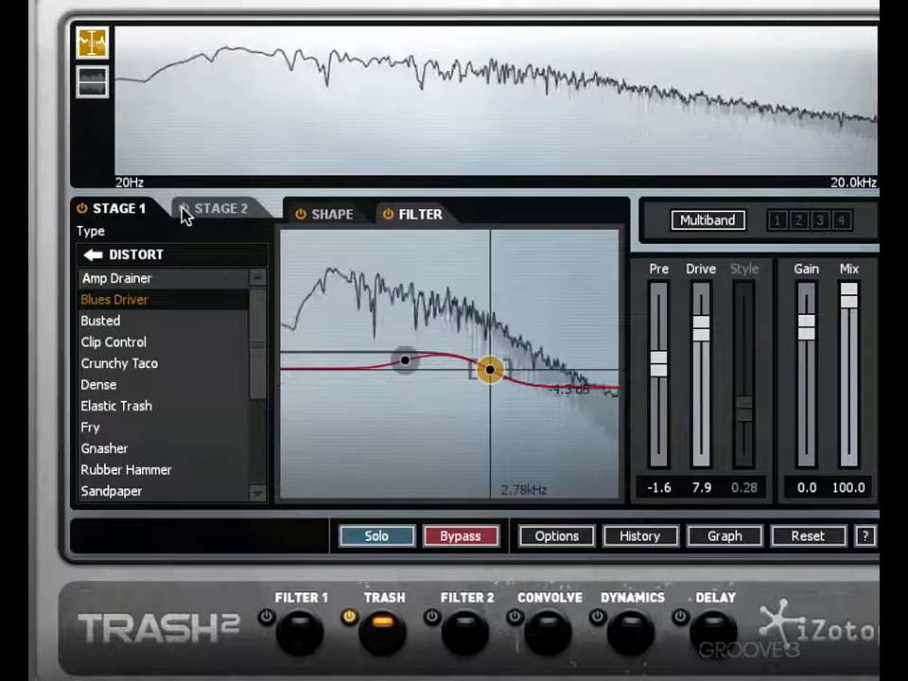
click(182, 209)
click(83, 210)
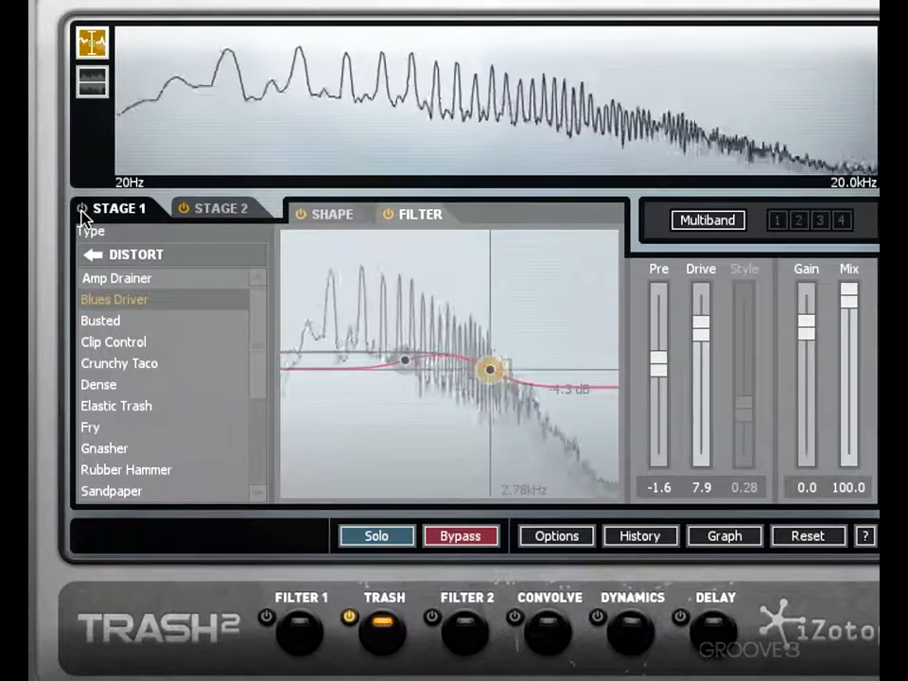
click(83, 210)
click(180, 209)
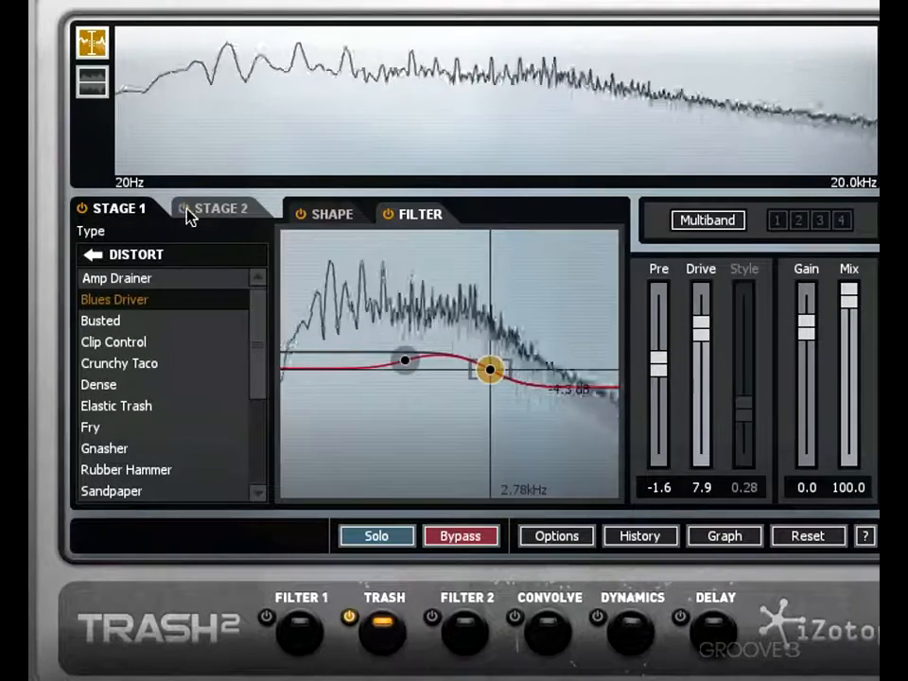
- Review the filter curves and waveshaper shapes of Stage 1 and Stage 2, ending on Stage 1
click(227, 217)
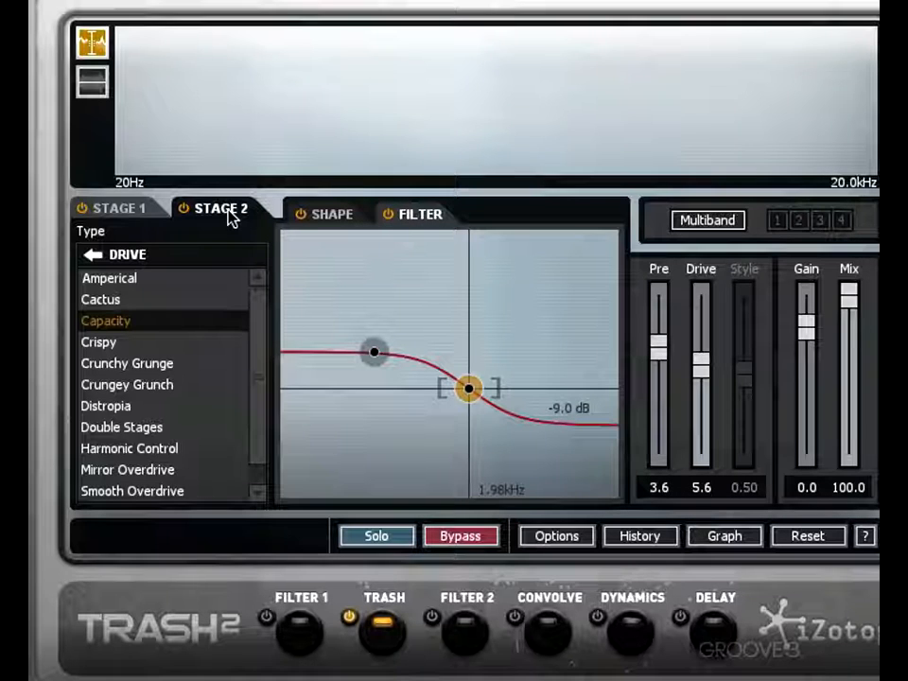
click(138, 209)
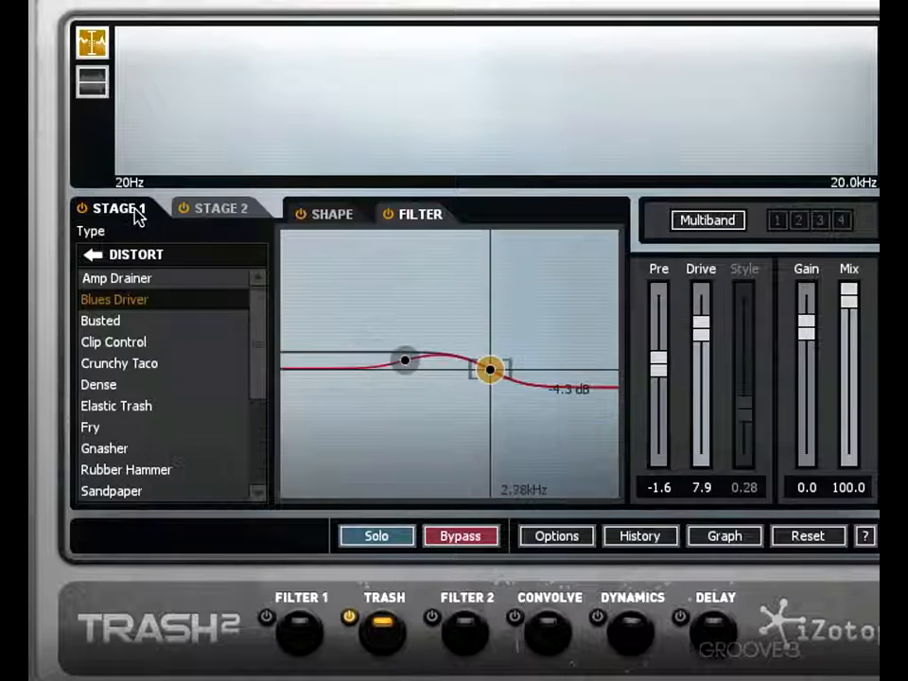
click(316, 223)
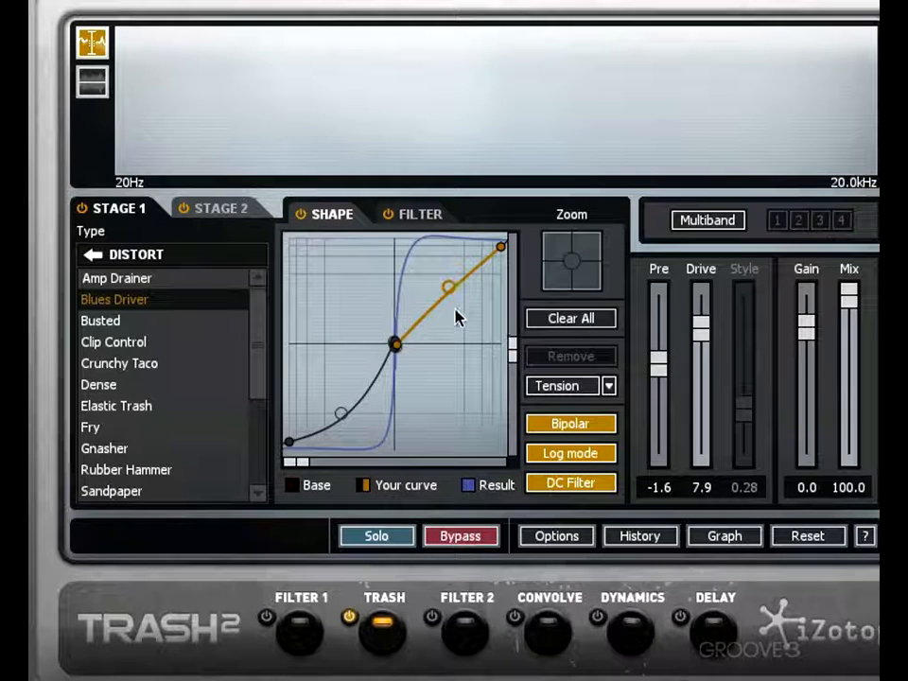
click(218, 208)
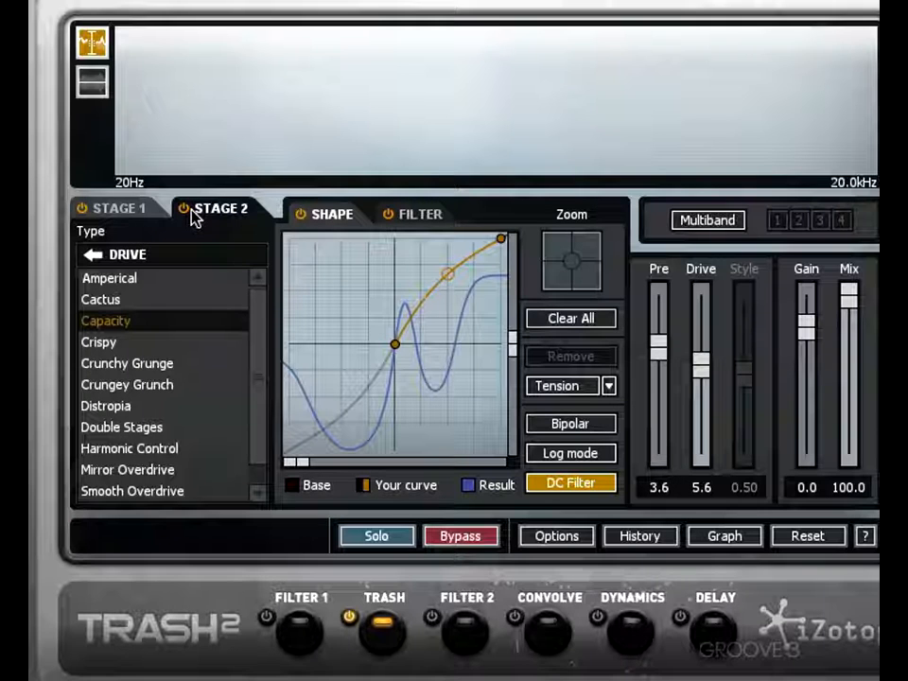
click(113, 208)
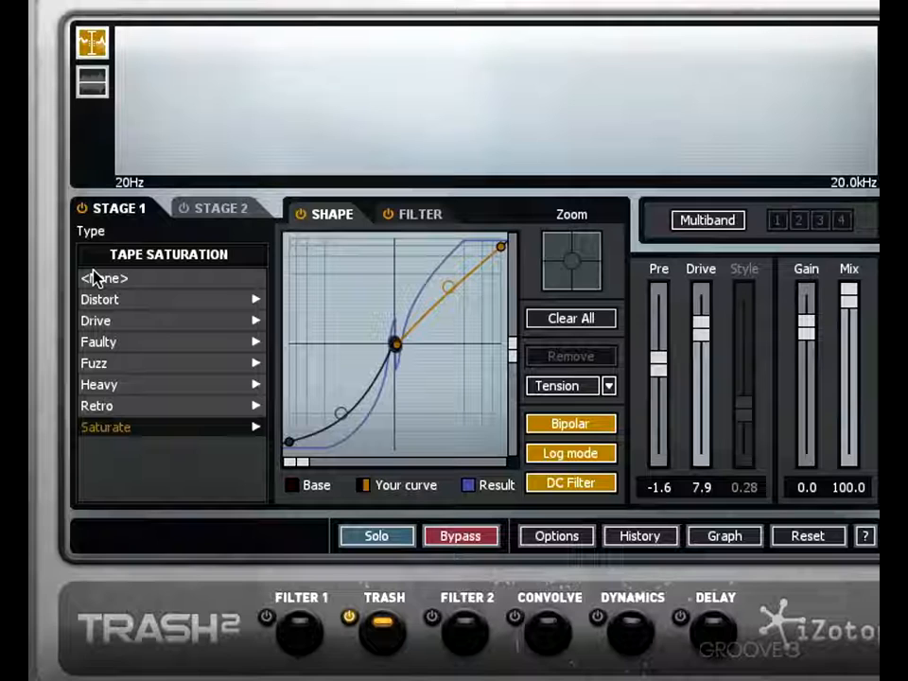
- Enable multiband processing and set the three crossovers to 142 Hz, 2.21 kHz and 9.02 kHz
click(688, 221)
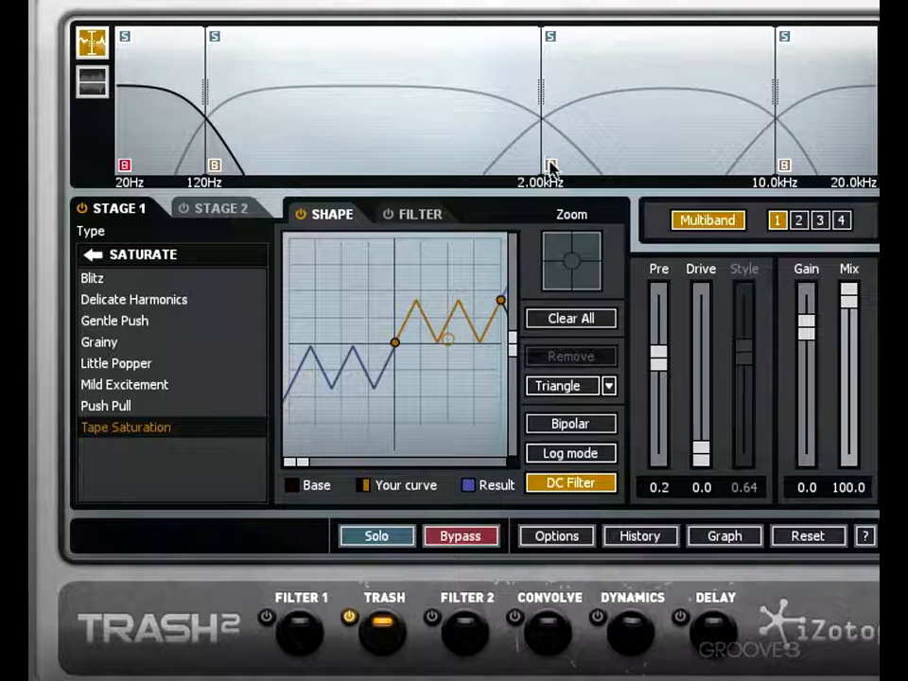
mouse_move(209, 88)
mouse_down()
mouse_move(314, 88)
mouse_move(220, 91)
mouse_up()
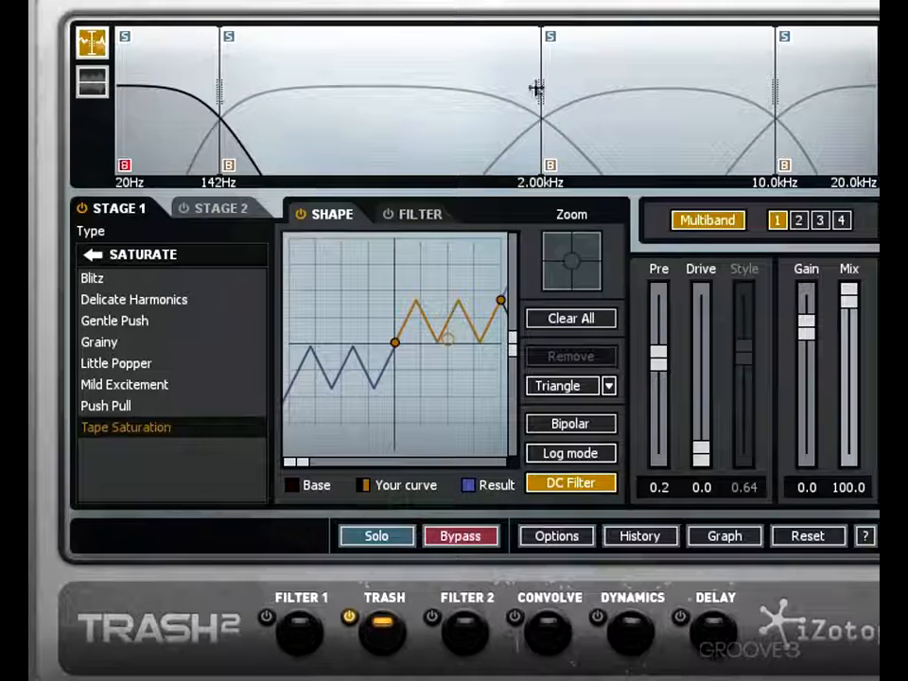
mouse_move(539, 88)
mouse_down()
mouse_move(556, 85)
mouse_move(541, 85)
mouse_up()
drag(774, 88, 760, 89)
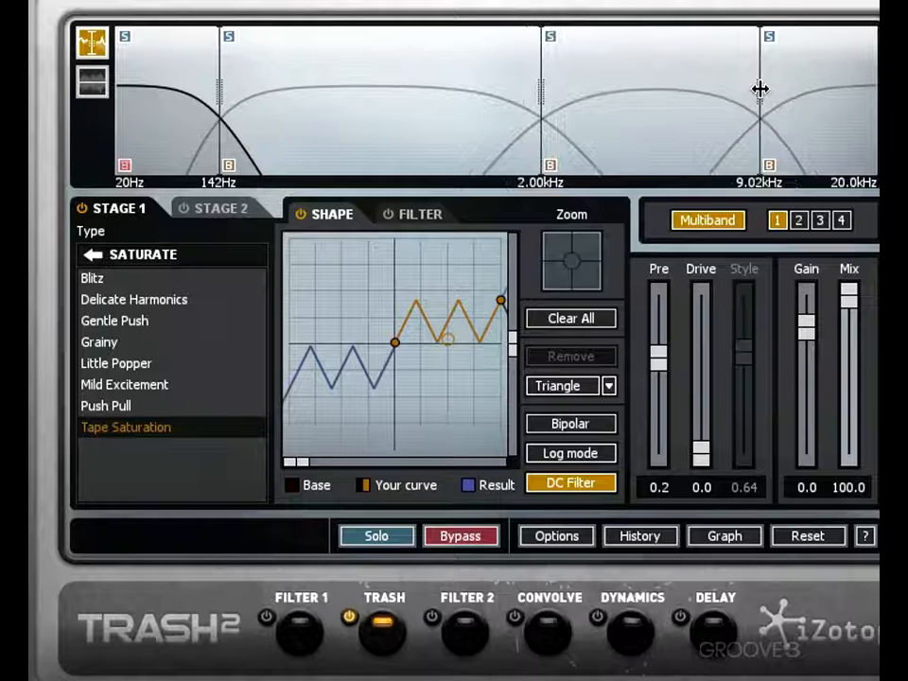
mouse_move(541, 89)
mouse_down()
mouse_move(567, 91)
mouse_move(555, 91)
mouse_up()
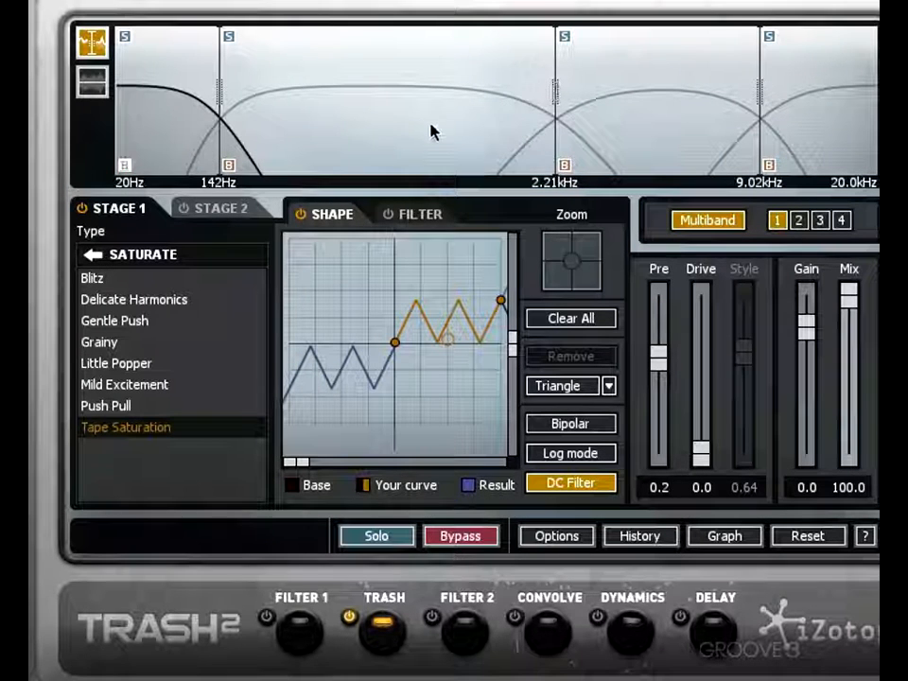
- Raise band 2's Drive to 7.8, and load Impaler with a Drive of 8.3 on band 3
click(799, 221)
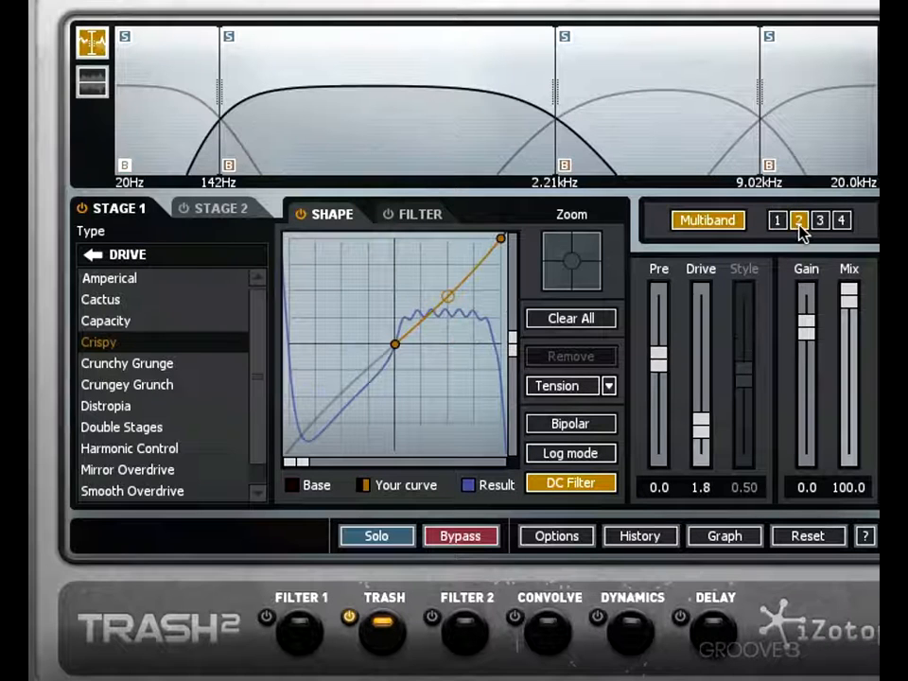
drag(701, 425, 700, 335)
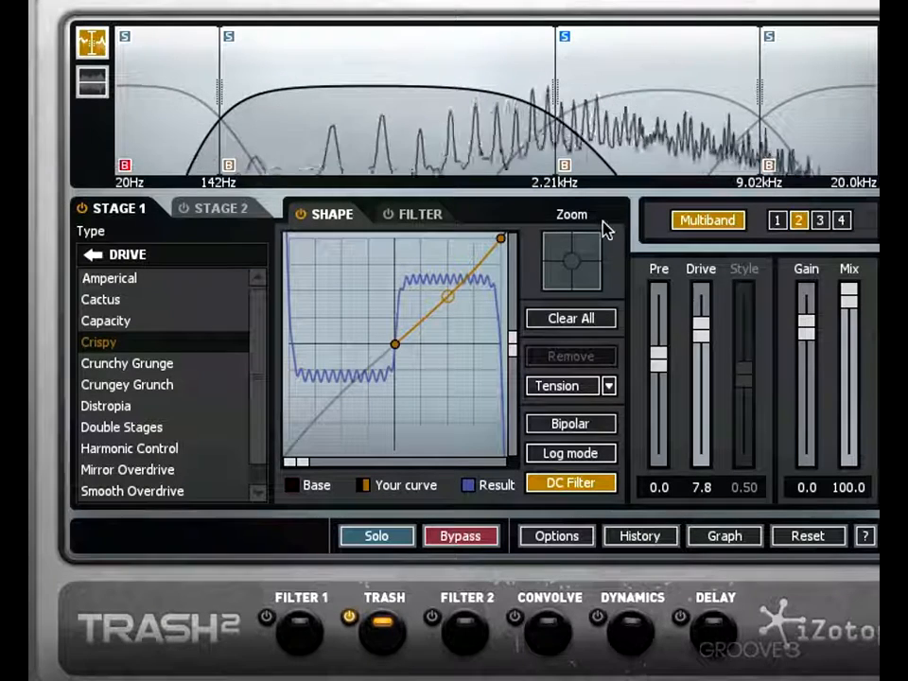
click(819, 220)
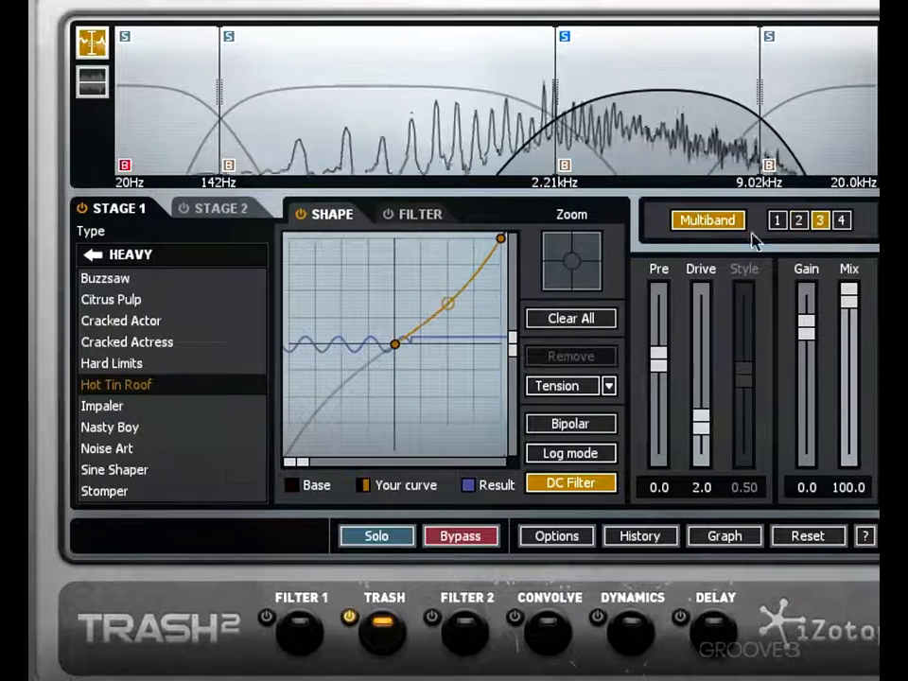
click(147, 414)
mouse_move(697, 417)
mouse_down()
mouse_move(705, 413)
mouse_move(701, 334)
mouse_up()
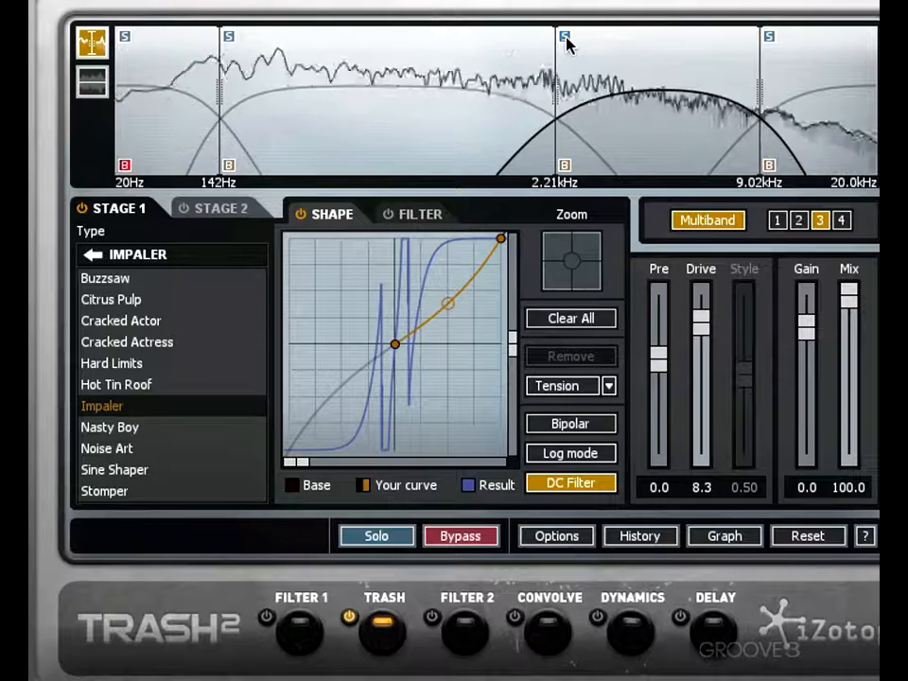
- Bow band 3's waveshaper curve upward and lower the crossover between bands 2 and 3 to 1.49 kHz, checking the band bypasses
click(565, 166)
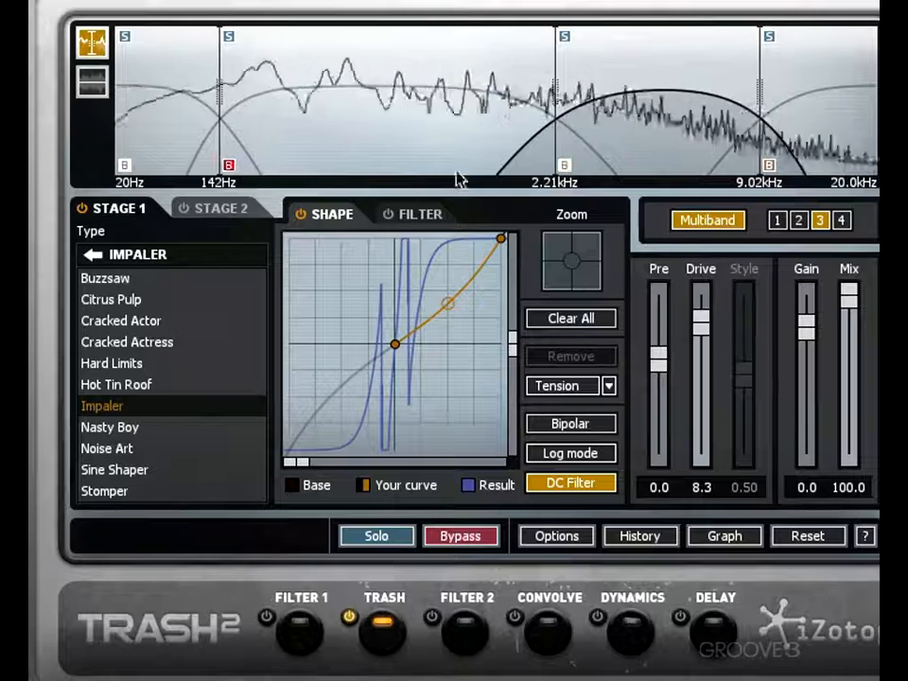
click(564, 167)
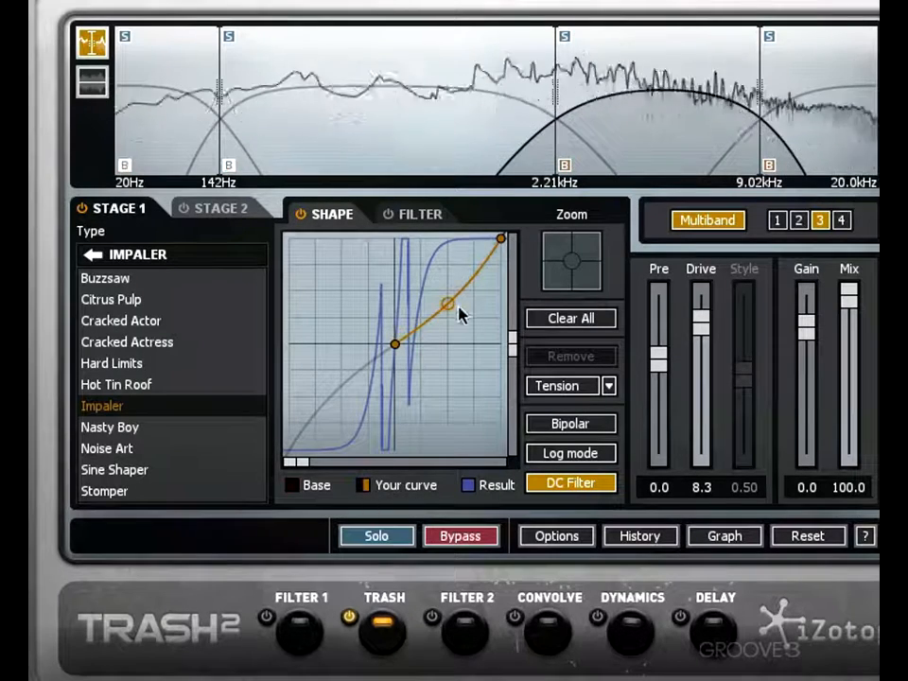
drag(450, 298, 449, 272)
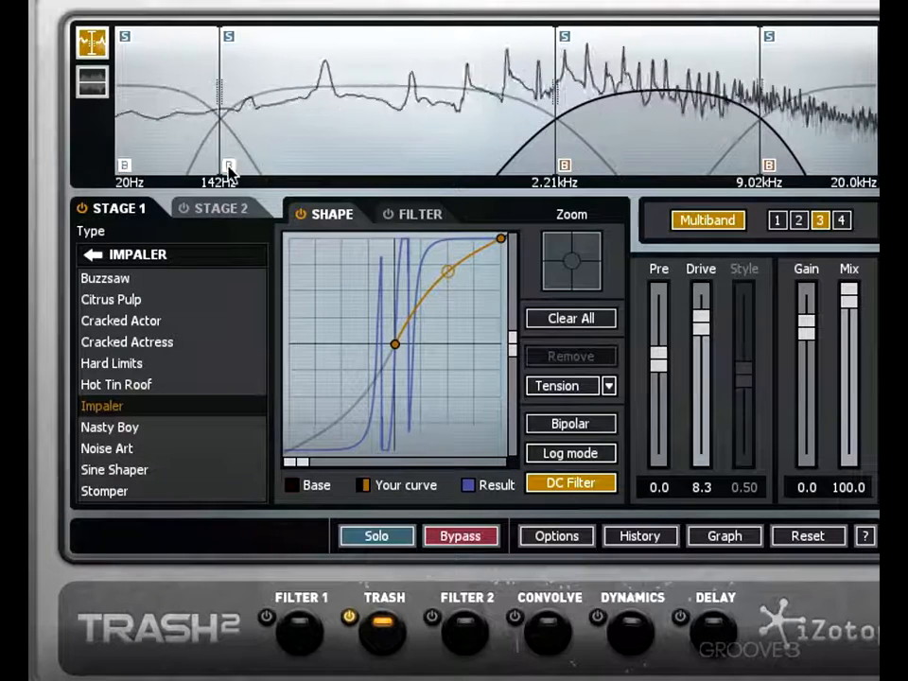
click(123, 166)
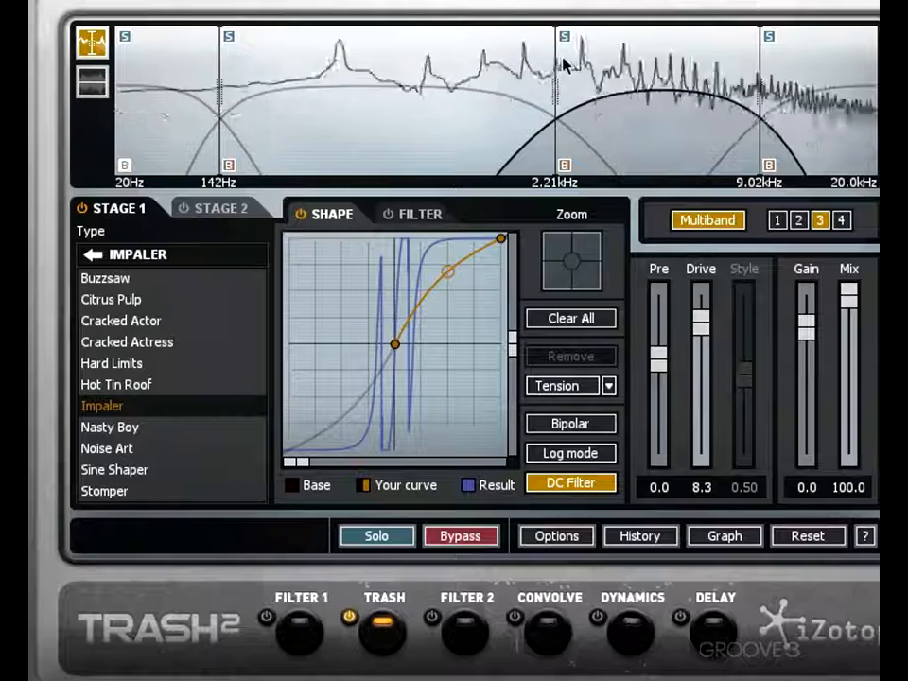
drag(556, 95, 500, 94)
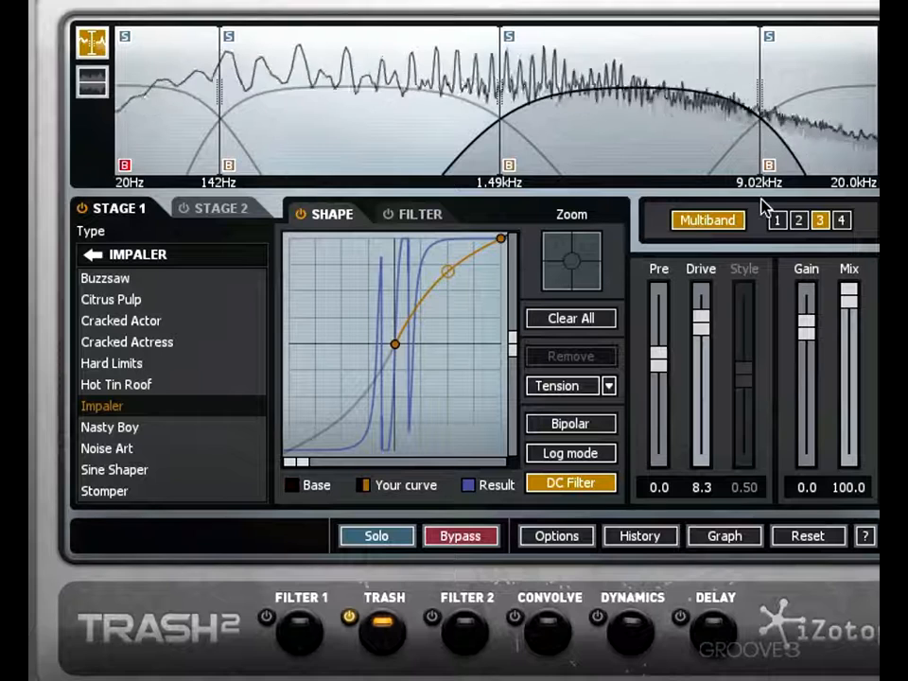
- Solo band 4 and load the Crispy algorithm, with Pre at 10.7 and Drive at 7.5
click(841, 219)
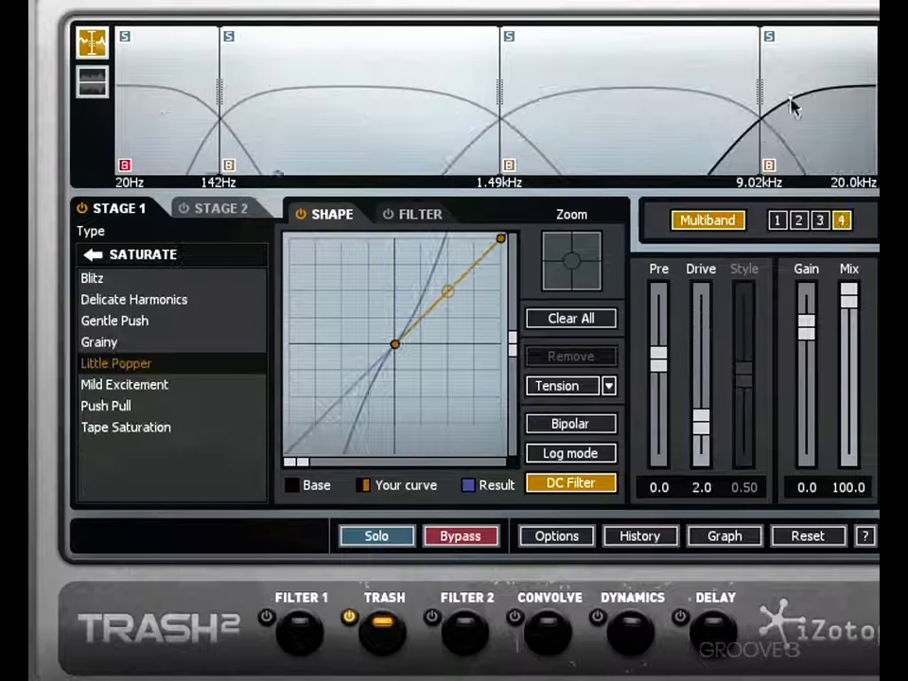
click(770, 37)
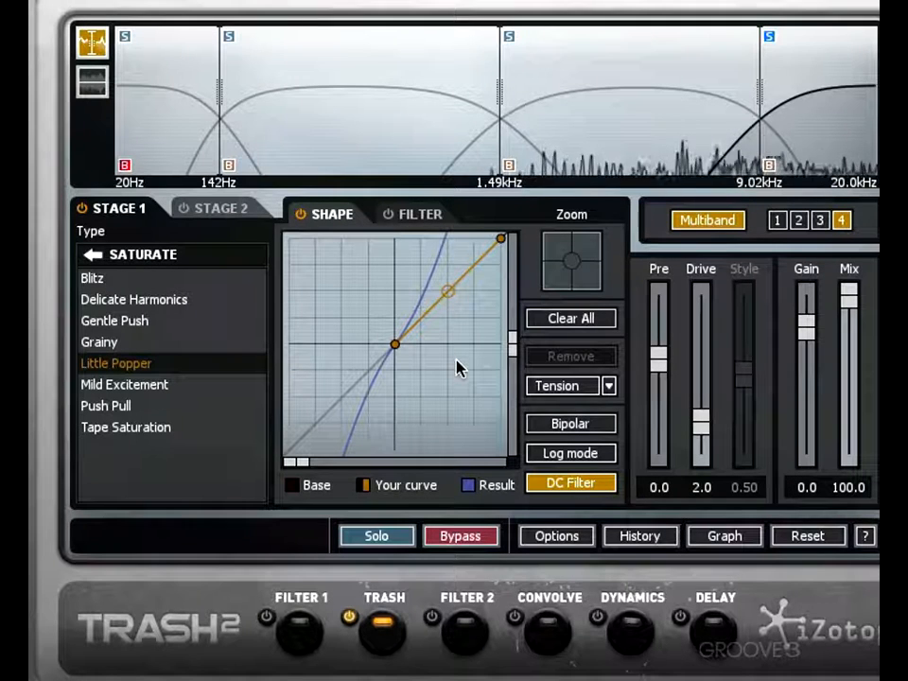
click(92, 255)
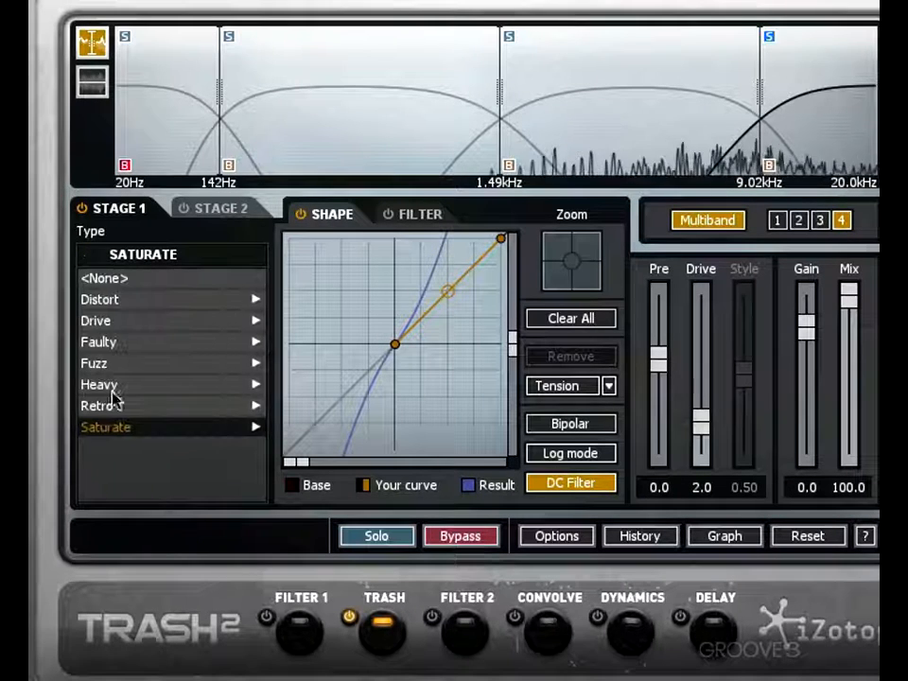
click(115, 320)
click(120, 342)
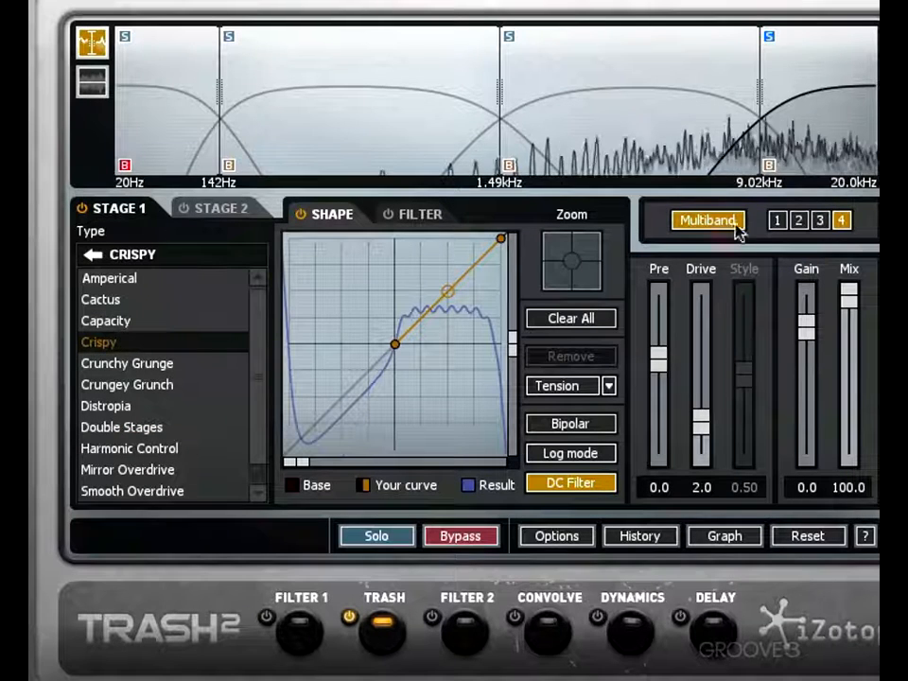
drag(701, 422, 659, 319)
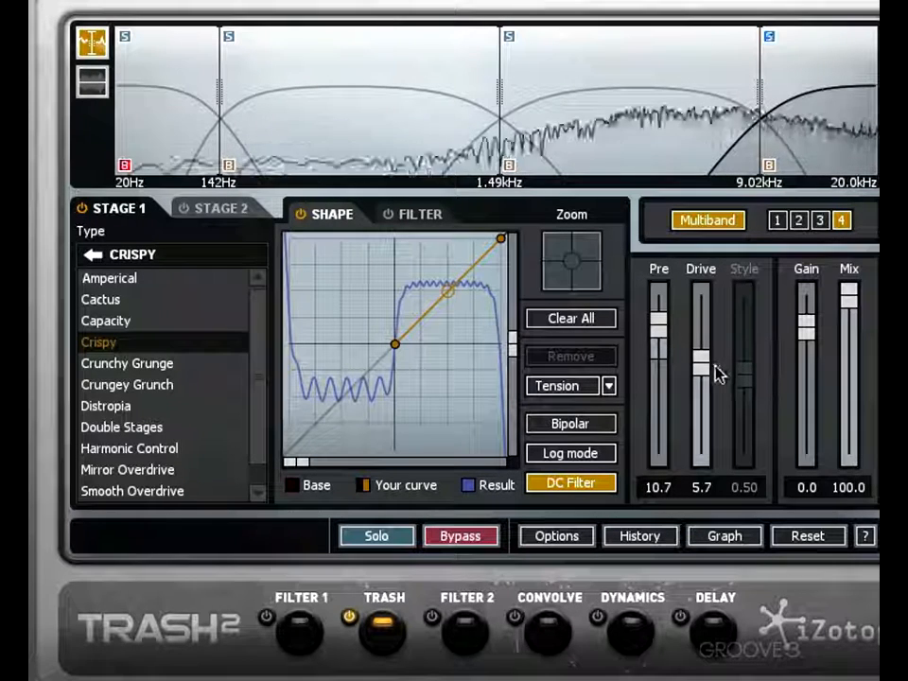
mouse_move(702, 363)
mouse_down()
mouse_move(701, 314)
mouse_move(709, 327)
mouse_up()
- Lower the crossover between bands 3 and 4 to 6.64 kHz, and compare both bands bypassed and active
drag(759, 91, 723, 91)
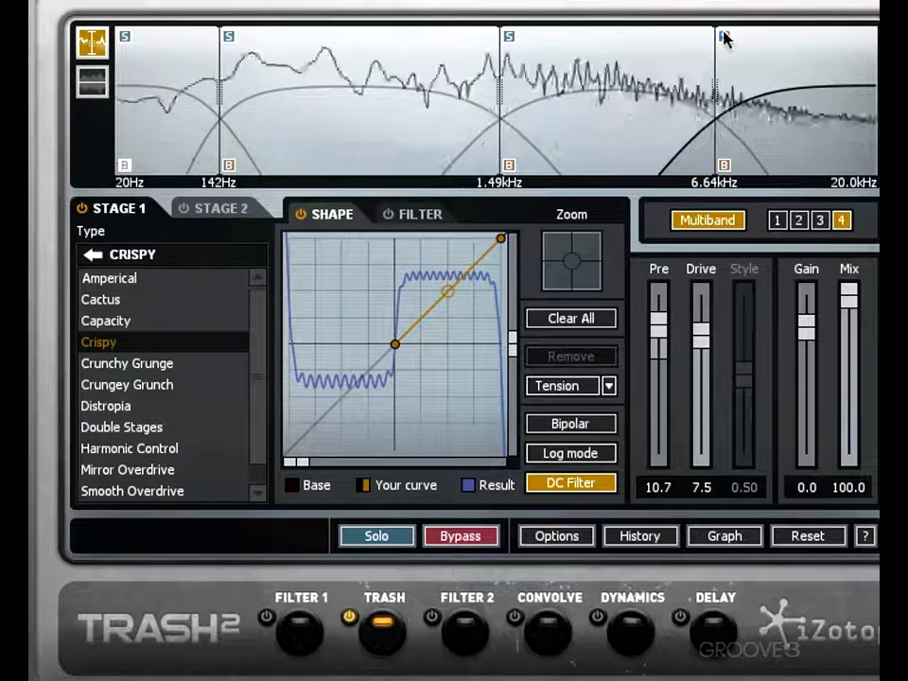
click(725, 166)
click(725, 166)
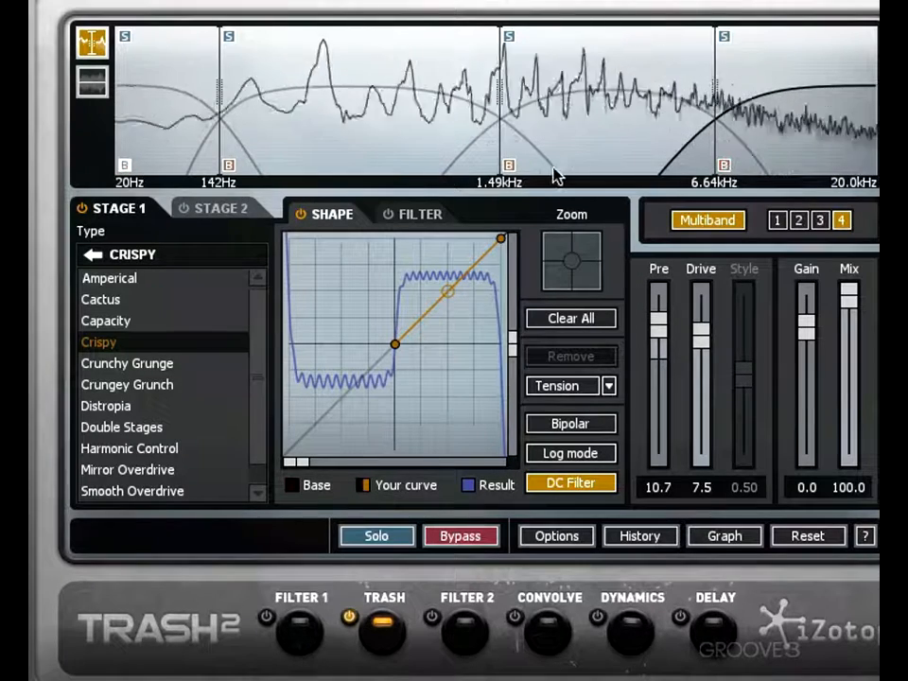
click(510, 167)
click(510, 166)
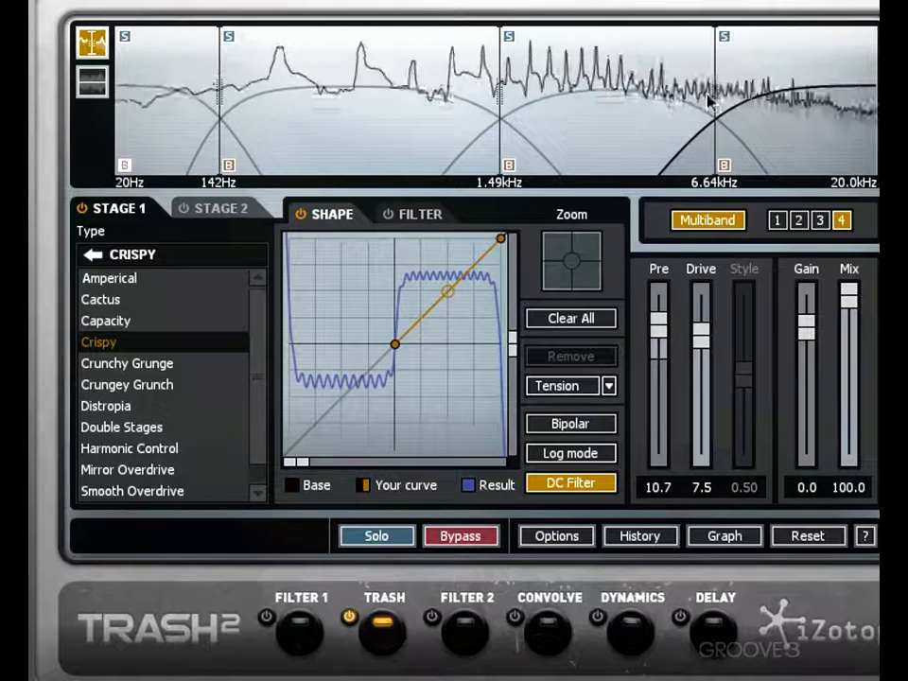
- Set the upper two crossovers to 1.32 kHz and 4.77 kHz, and reduce band 4 to Pre 6.6 and Drive 6.5
drag(719, 92, 665, 95)
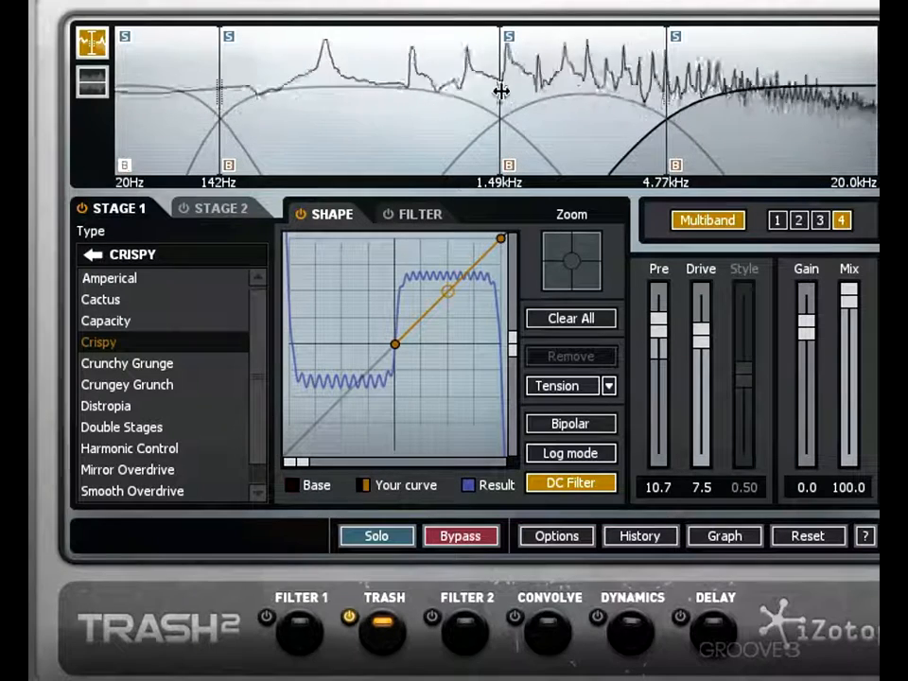
mouse_move(501, 90)
mouse_down()
mouse_move(458, 91)
mouse_move(491, 90)
mouse_up()
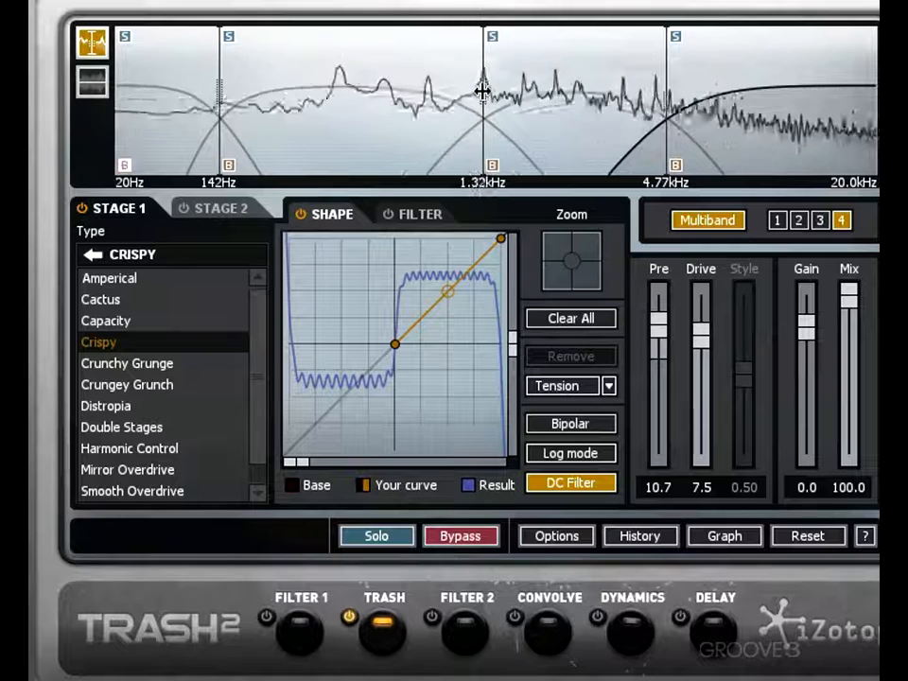
drag(660, 324, 704, 357)
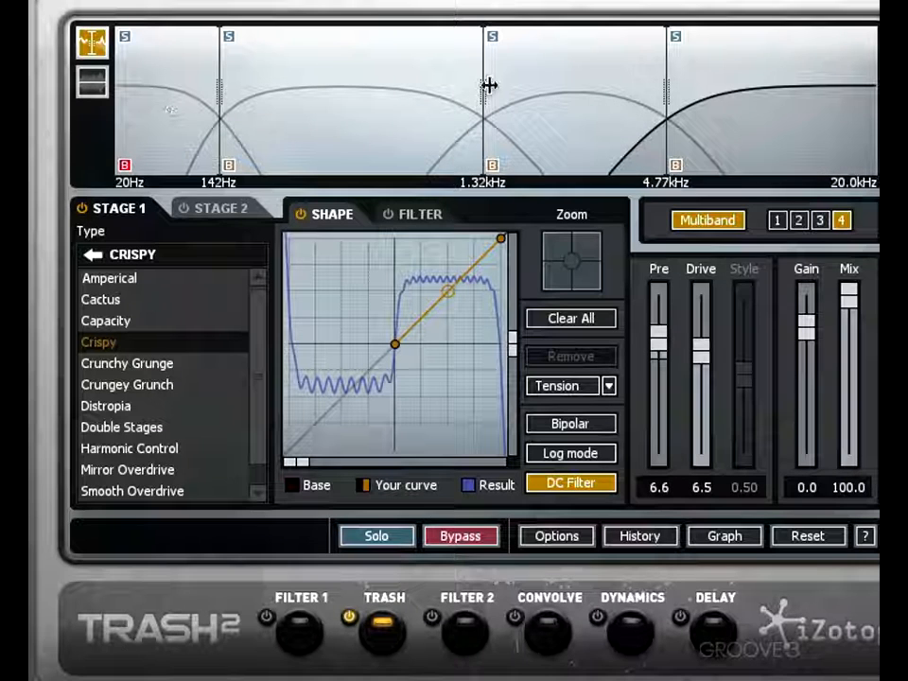
- Review the algorithm, shape and level settings of bands 2, 3 and 4
click(819, 221)
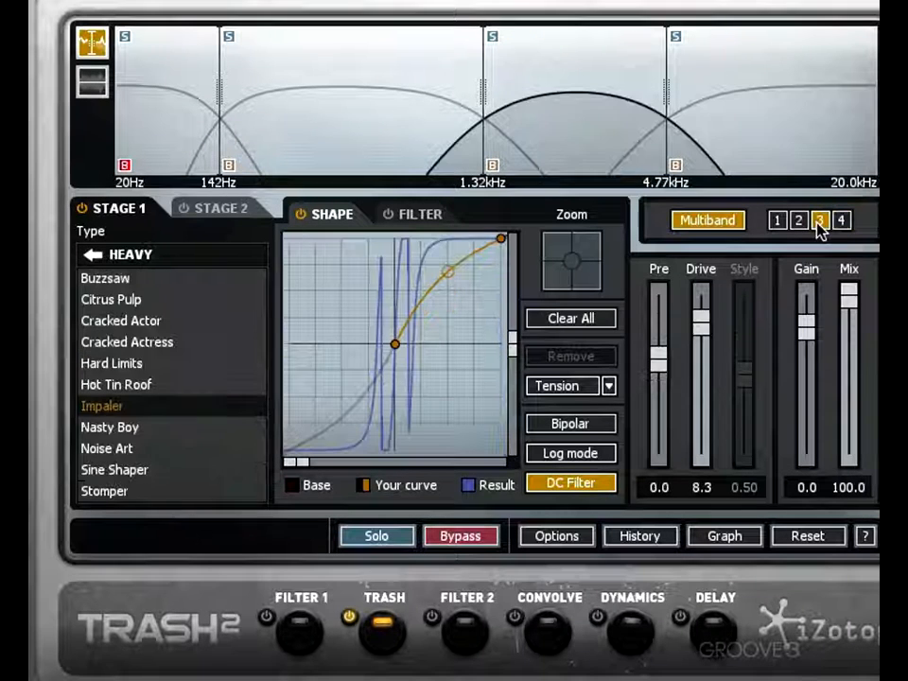
click(798, 221)
click(820, 221)
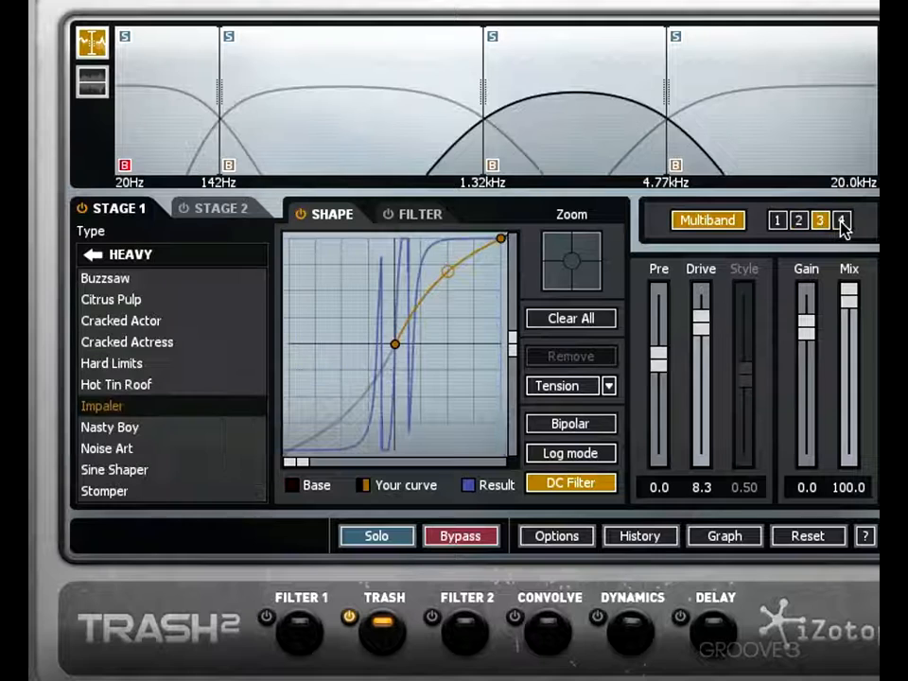
click(839, 221)
click(819, 221)
click(799, 222)
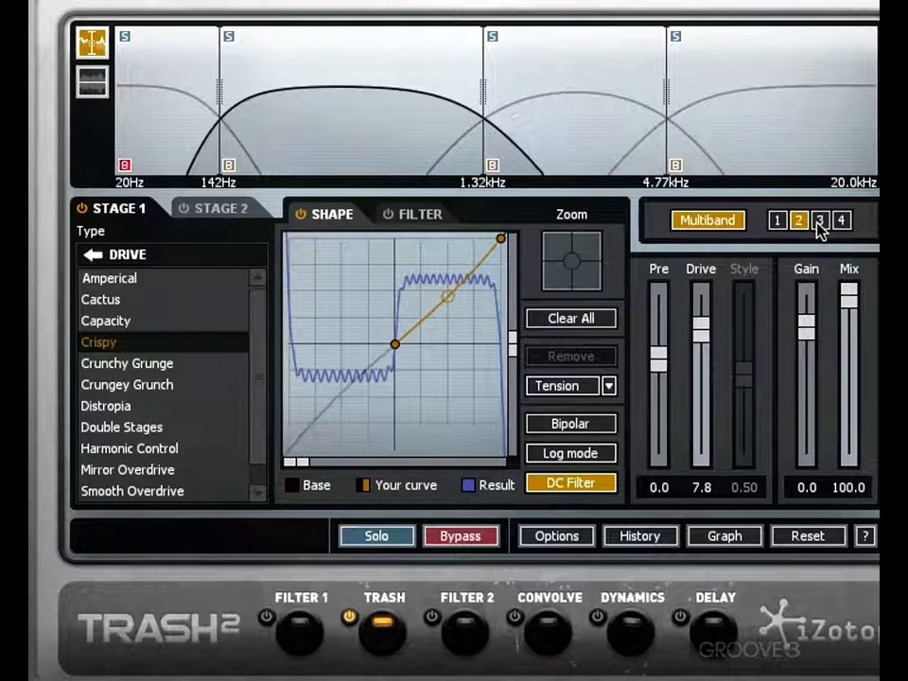
- Compare the stage 1 settings of bands 2 and 3, and check band 2's second stage
click(819, 221)
click(798, 222)
click(819, 221)
click(798, 222)
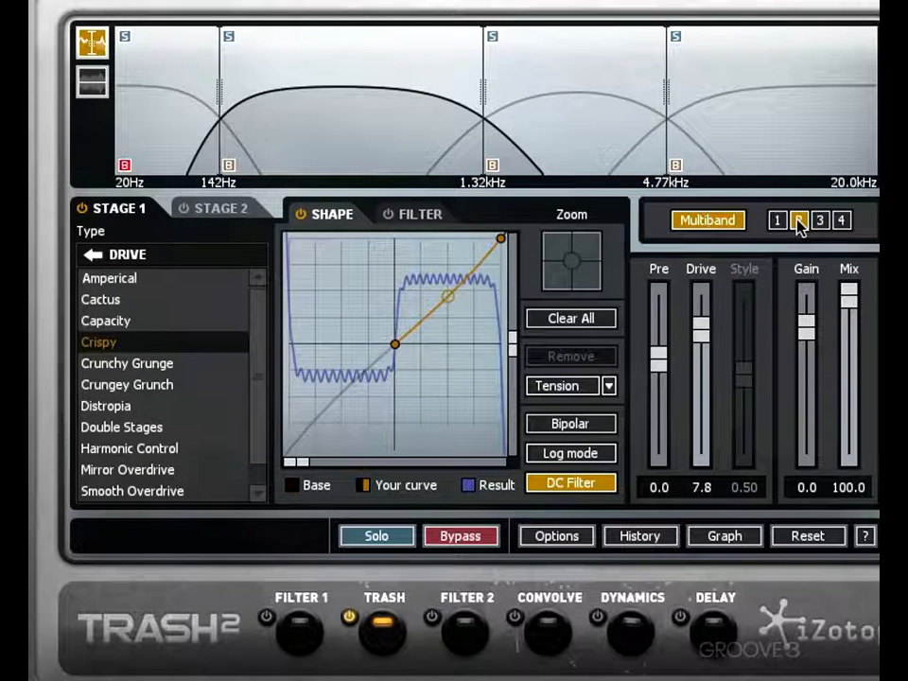
click(225, 210)
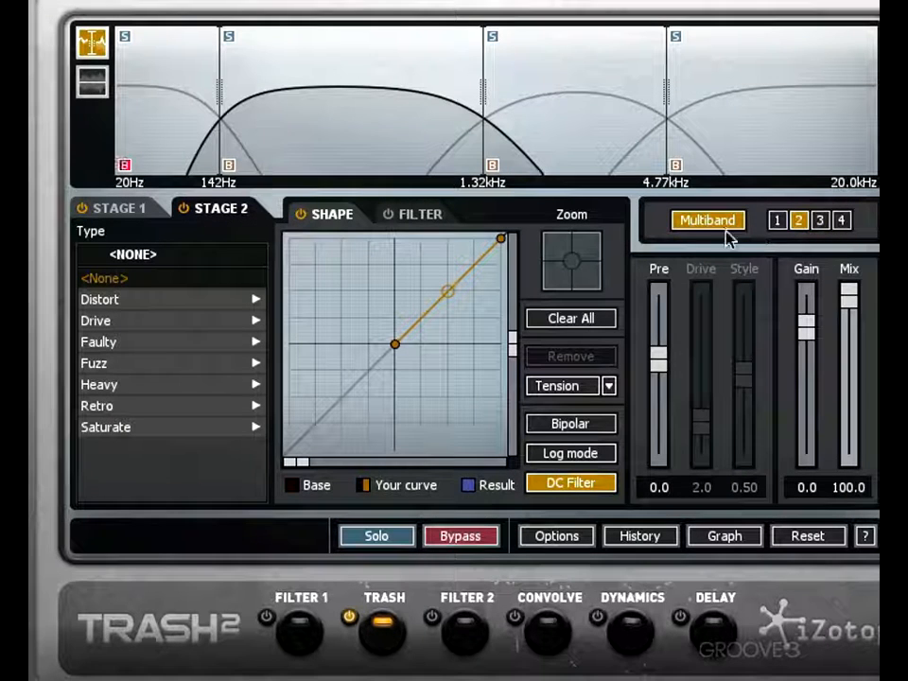
click(151, 209)
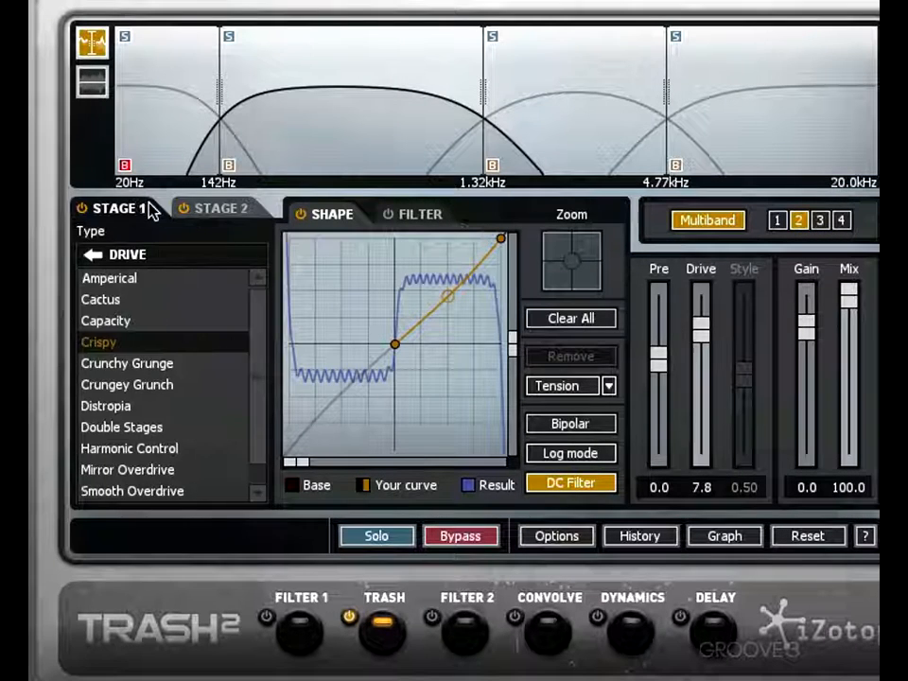
- Compare the distortion in single-band and multiband modes, leaving multiband processing turned off
click(741, 227)
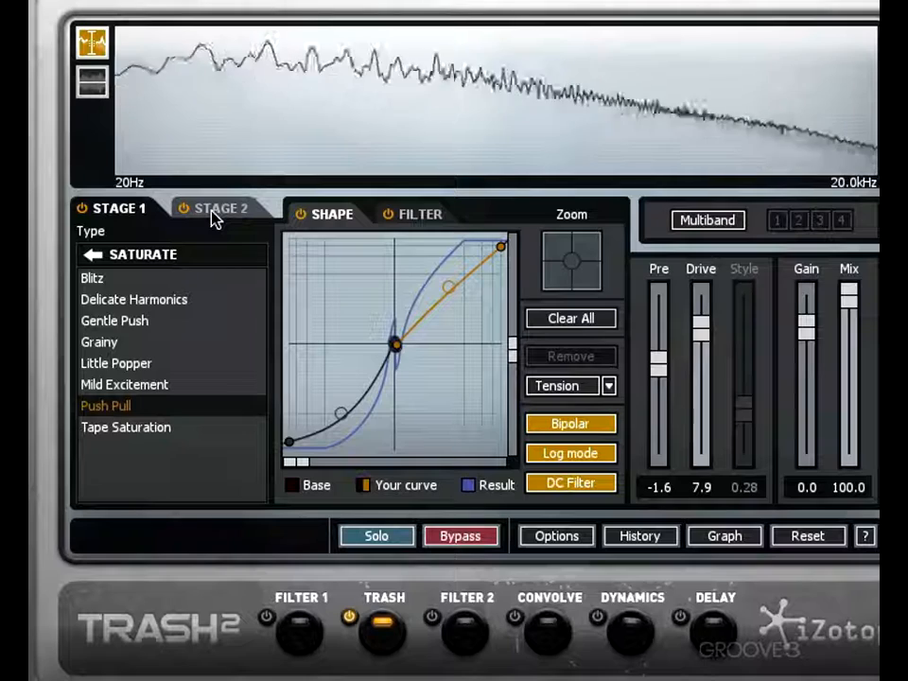
click(704, 221)
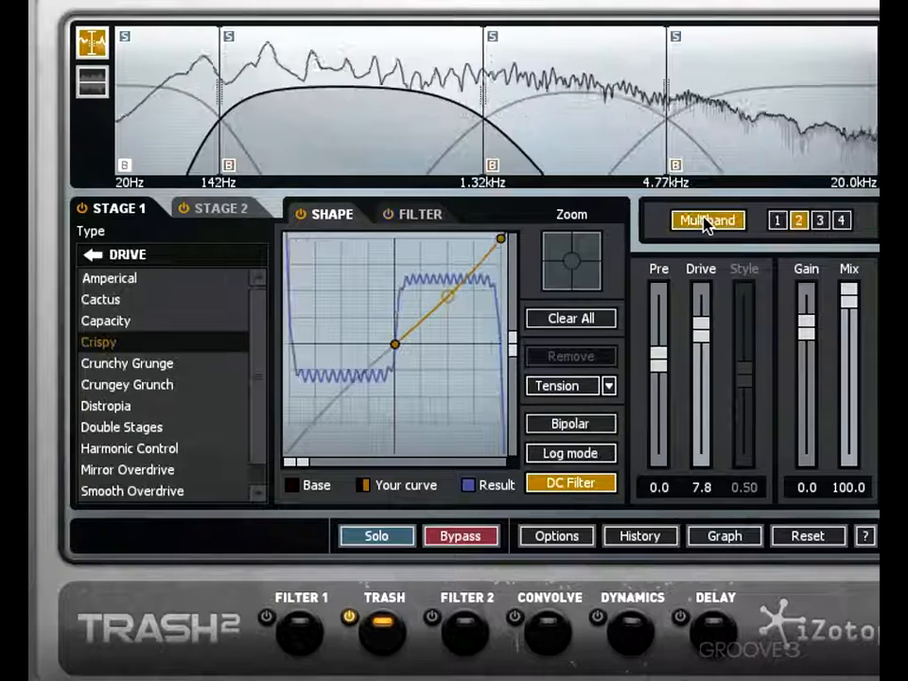
click(704, 220)
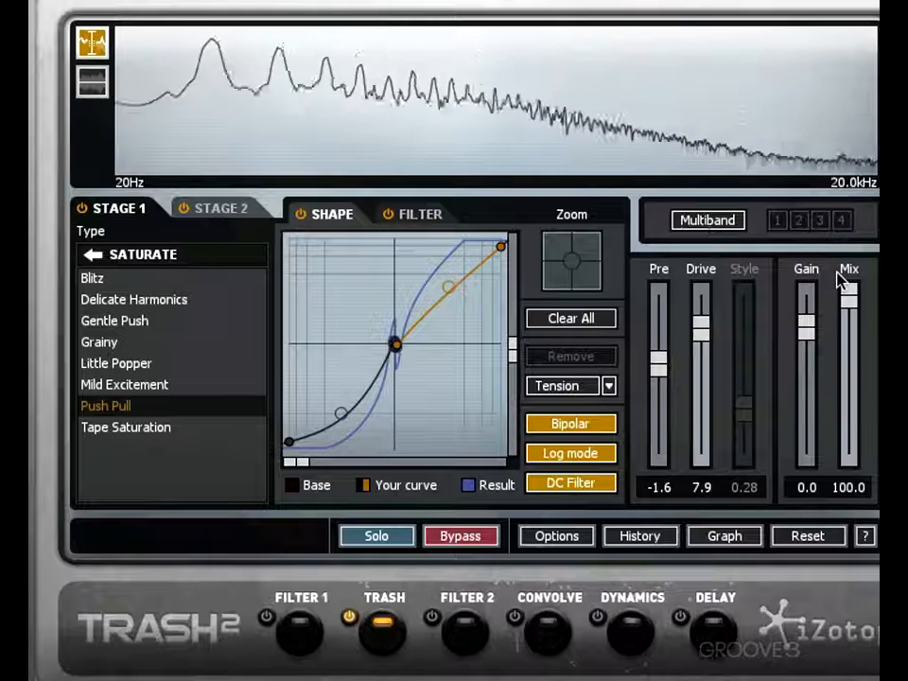
- Set stage 1's Pre to 8.8 and its Gain to -10.1 while auditioning the audio
drag(805, 330, 809, 338)
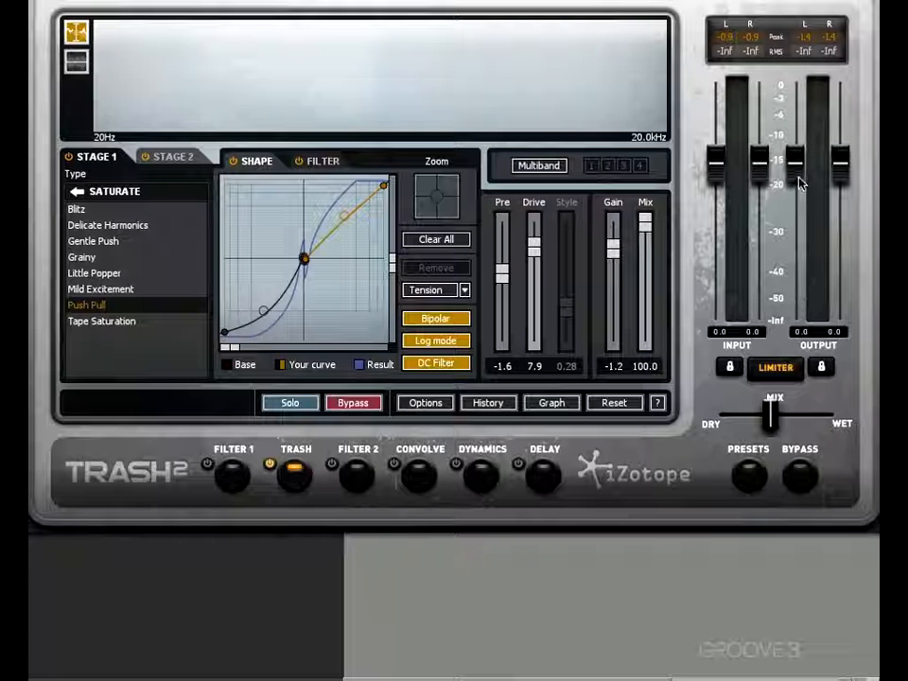
key(space)
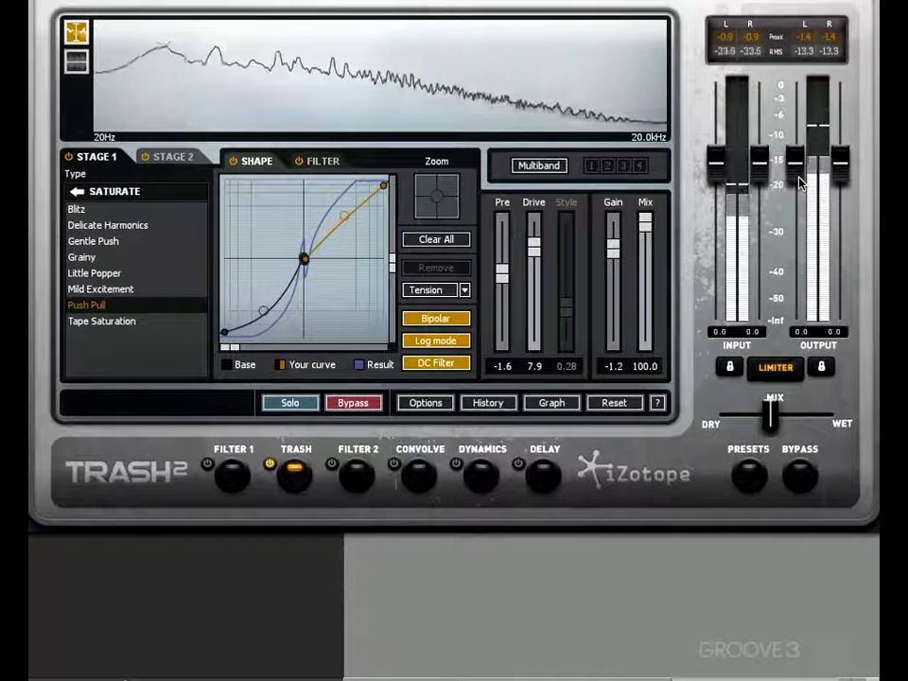
key(space)
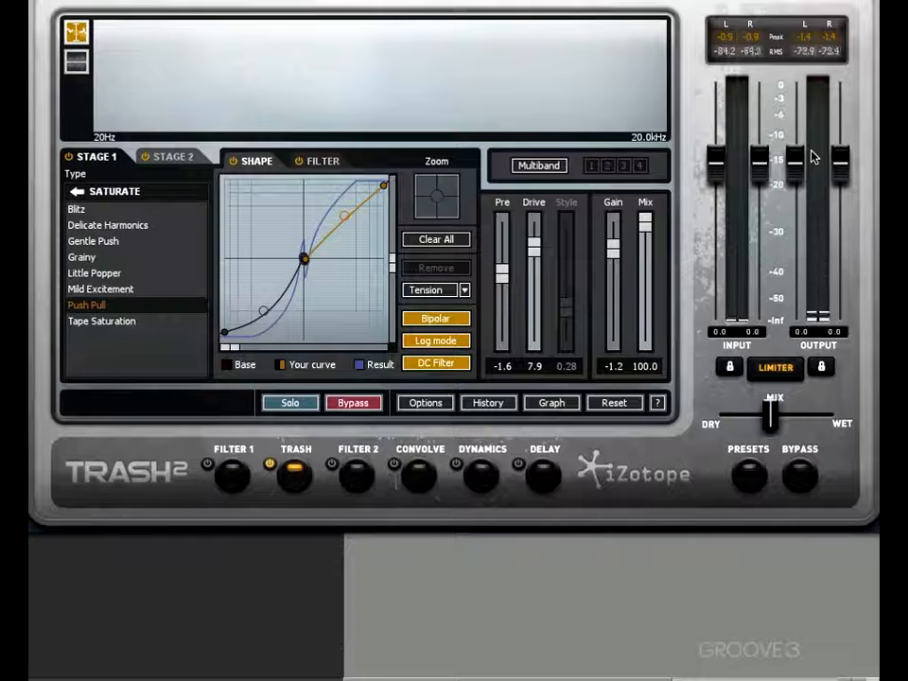
key(space)
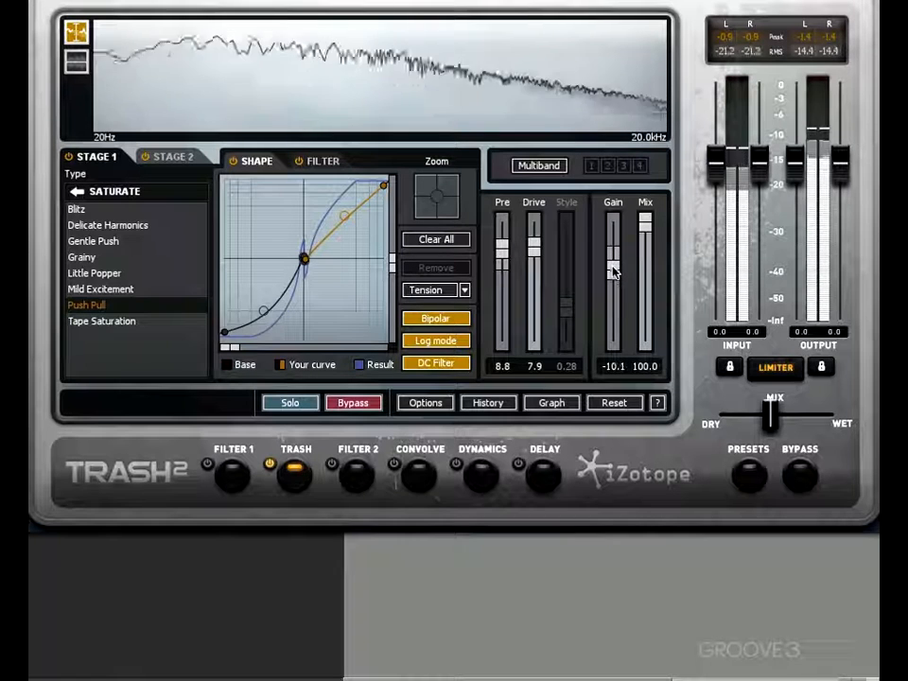
- Set the overall dry/wet mix fully wet, and try different stage 1 Mix amounts, ending at 84.3
drag(647, 225, 646, 360)
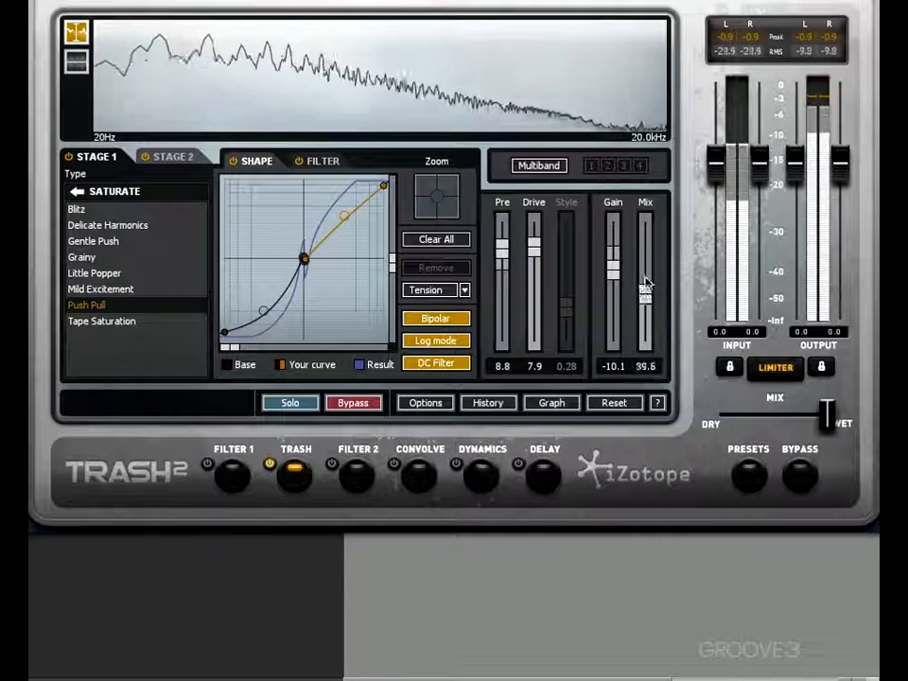
drag(647, 219, 647, 284)
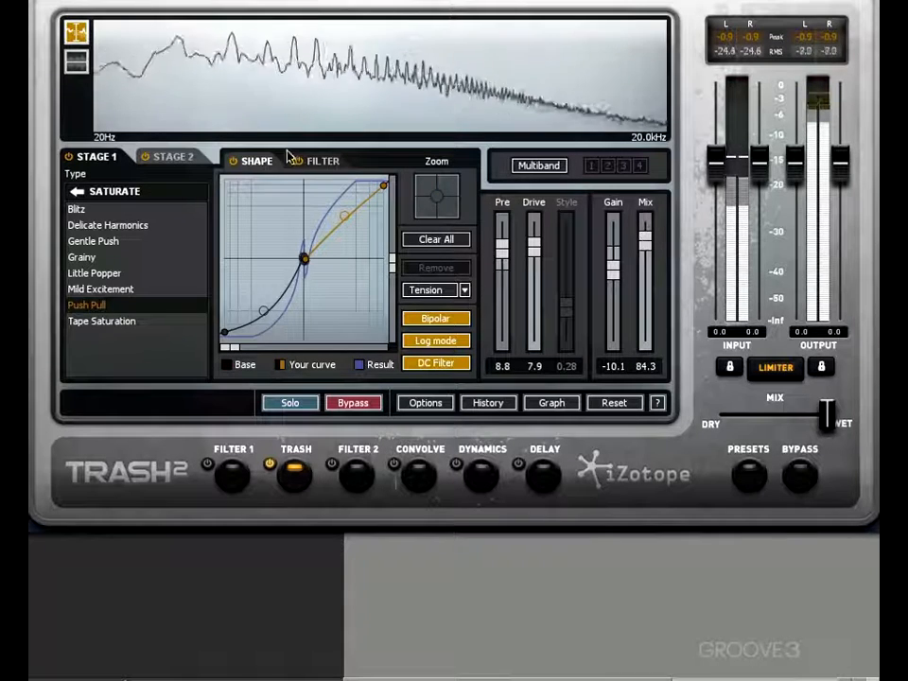
- Audition different Mix amounts for stage 2, set it to 88.1, and stop playback
click(175, 157)
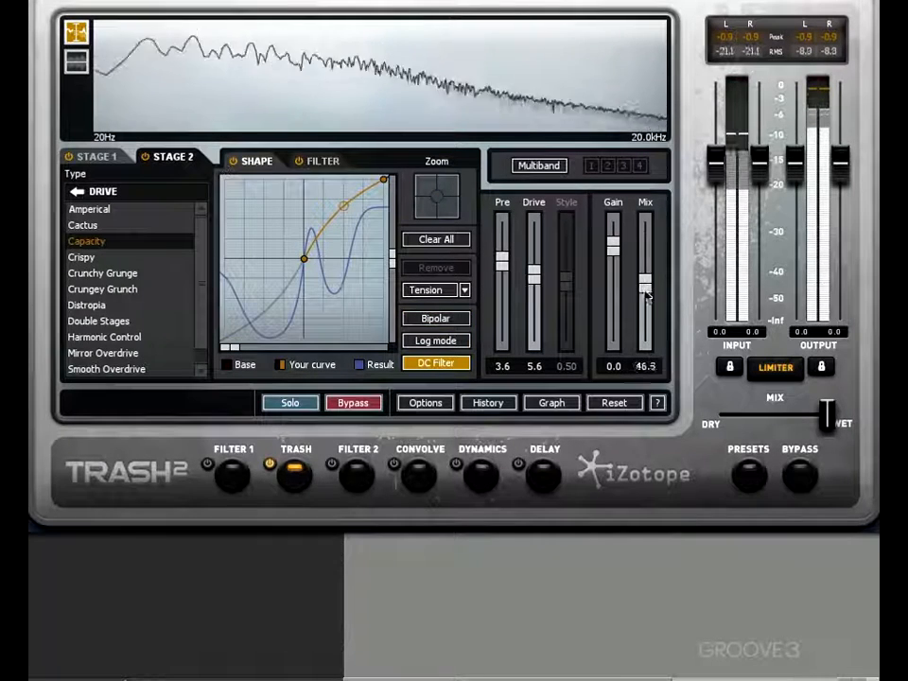
drag(646, 296, 640, 342)
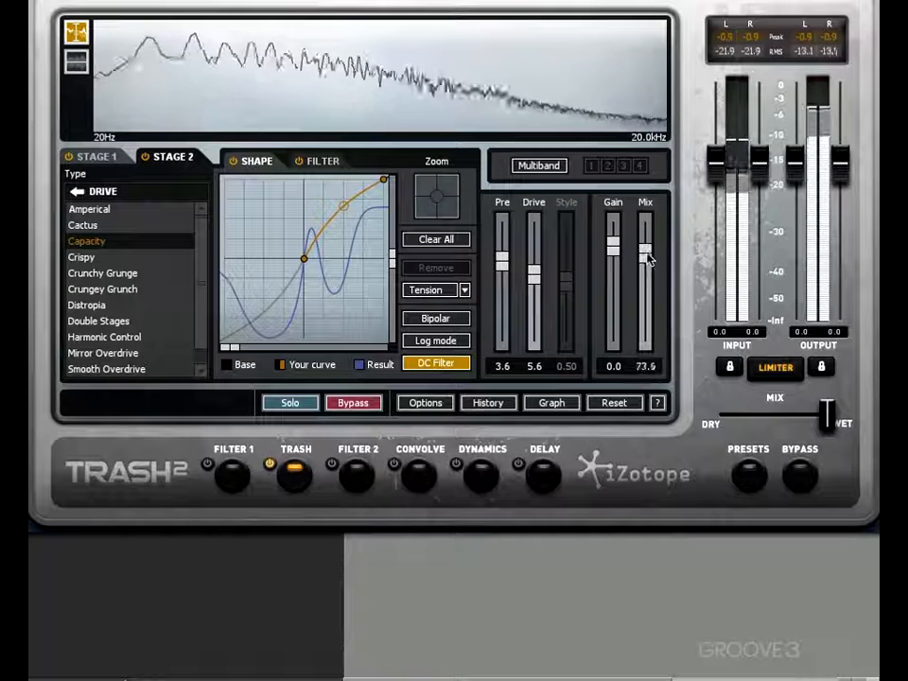
drag(648, 247, 647, 244)
key(space)
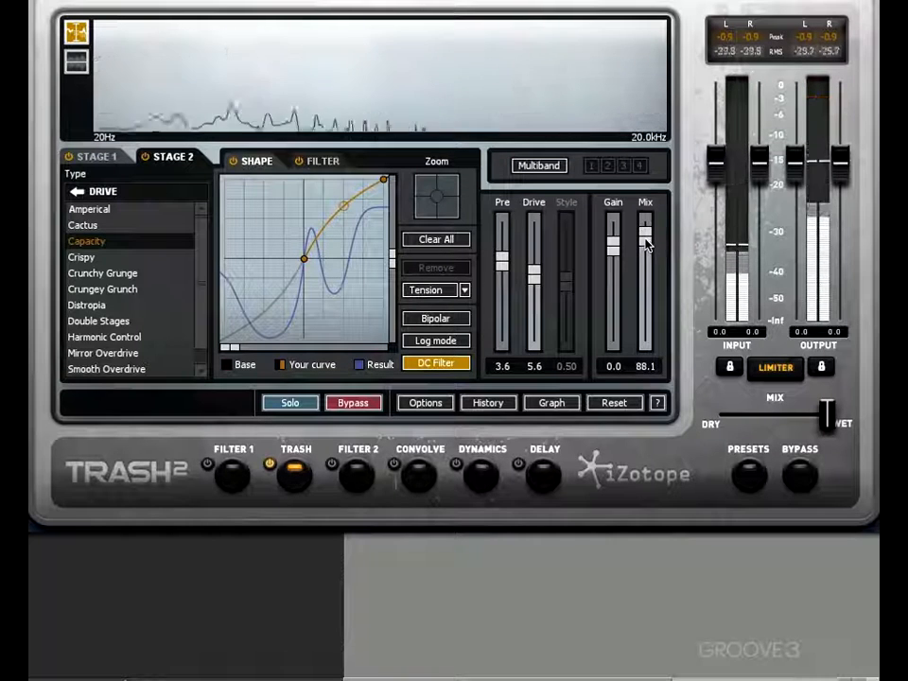